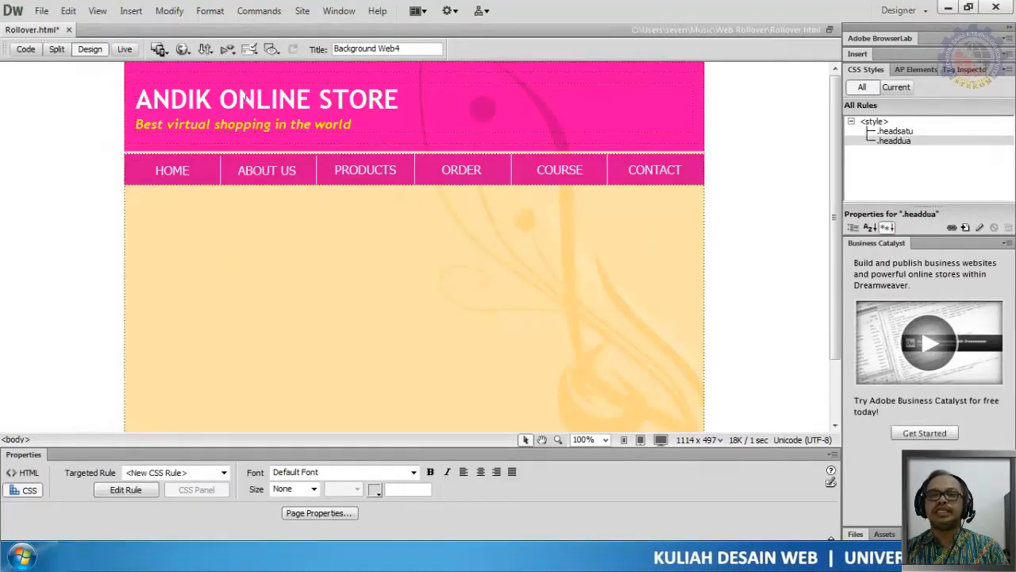
Step: Examine the header's two text lines and each navigation menu image from HOME to CONTACT
drag(136, 98, 381, 129)
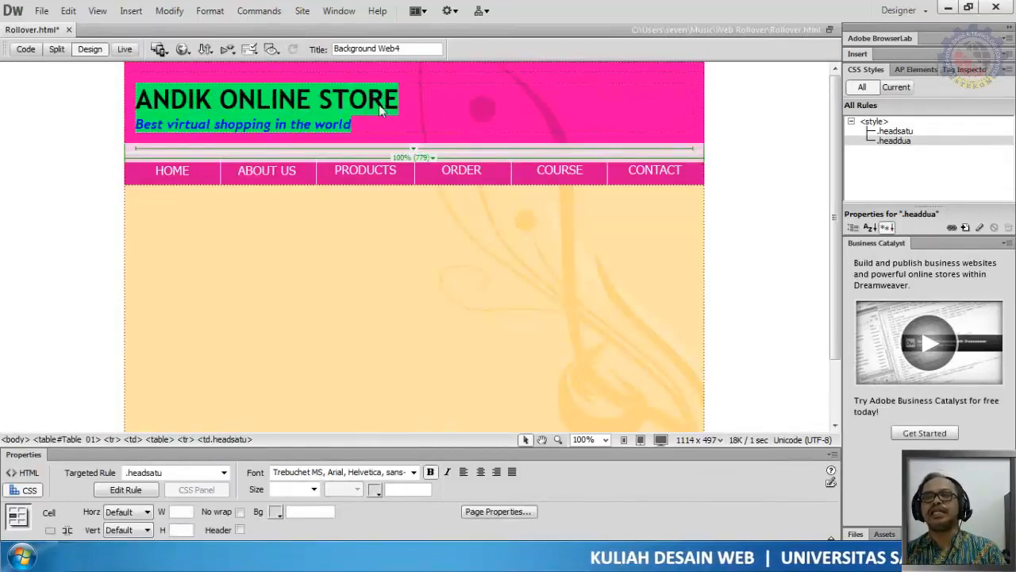
click(640, 76)
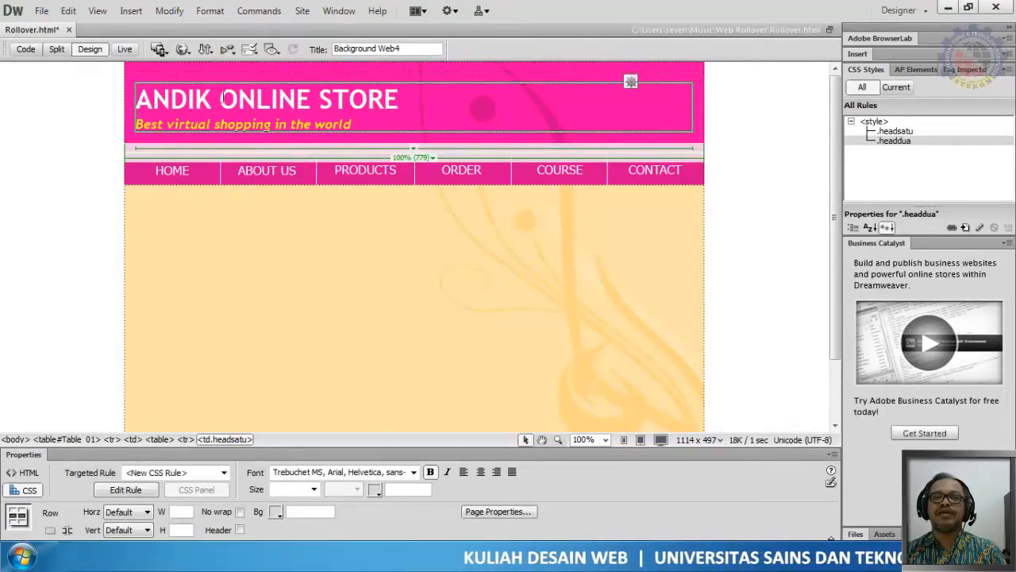
click(754, 119)
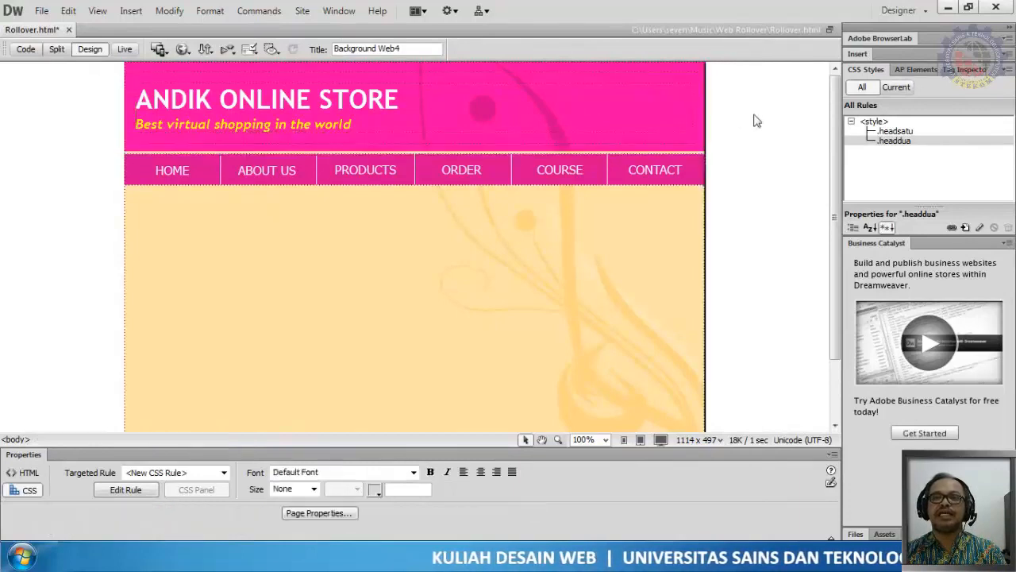
click(461, 116)
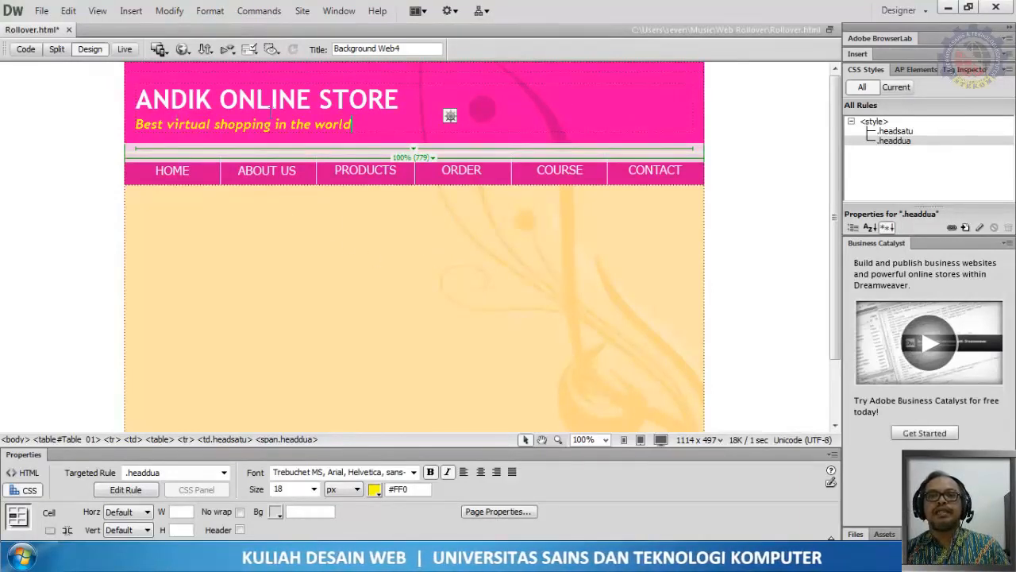
click(745, 181)
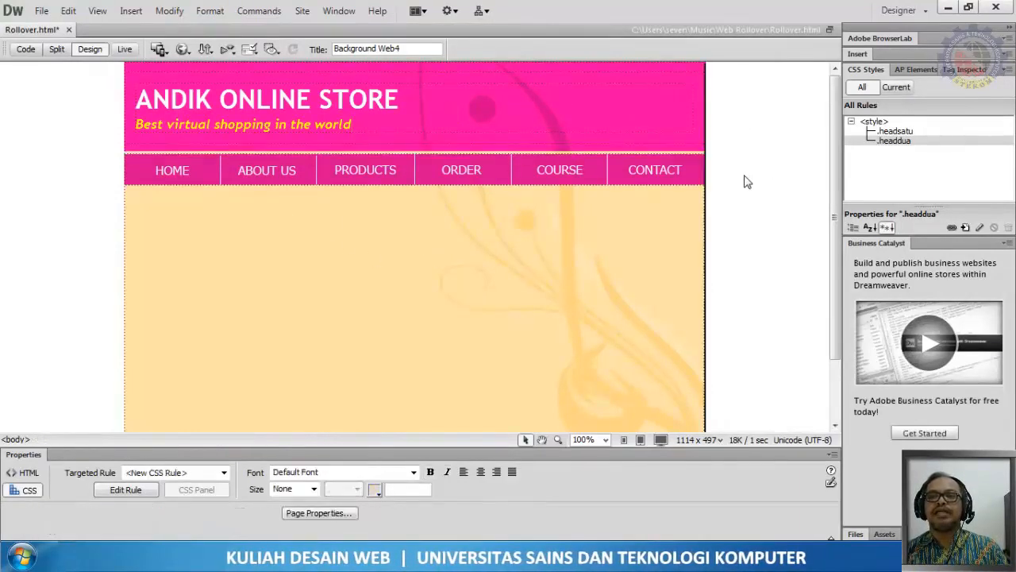
click(172, 174)
click(262, 174)
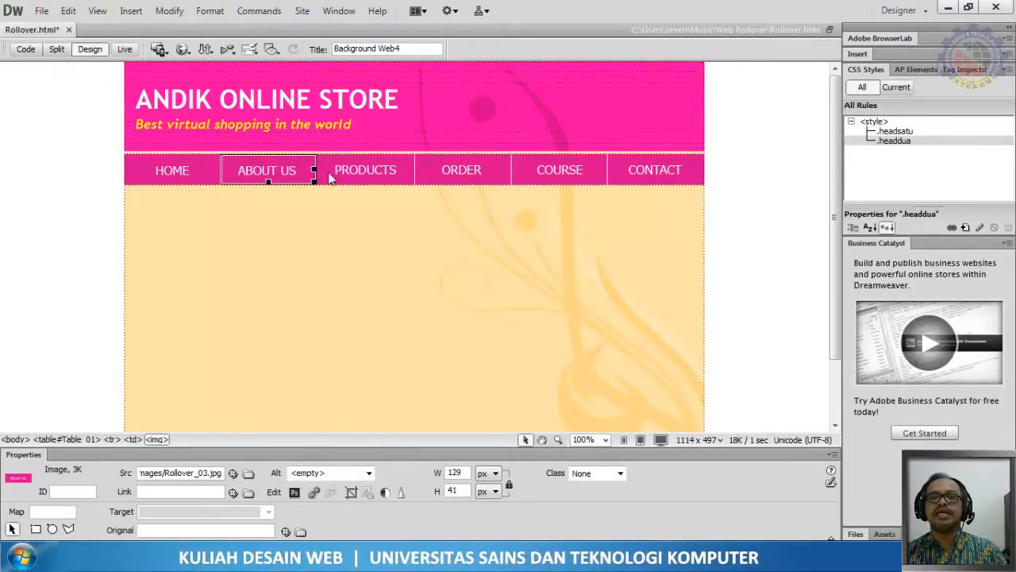
click(369, 173)
click(459, 172)
click(555, 176)
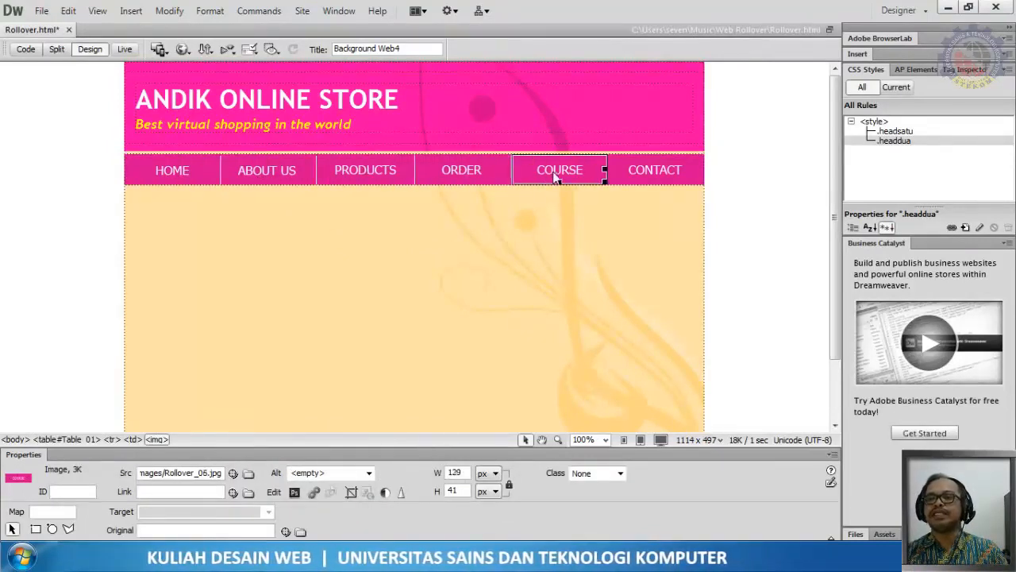
click(633, 176)
Step: Assign the placeholder link # to the HOME, ABOUT US and PRODUCTS menu images
click(200, 175)
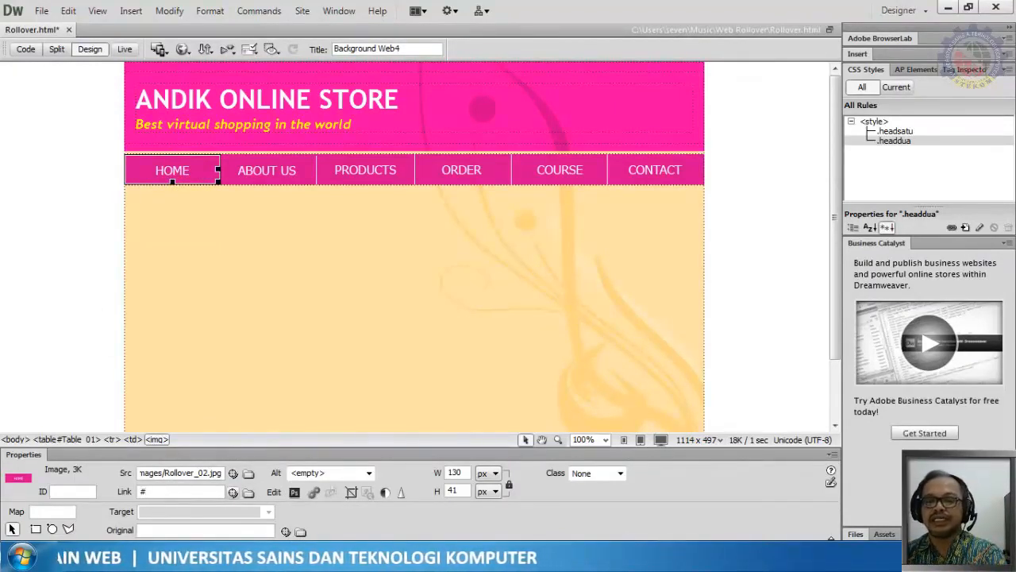
key(Return)
click(265, 181)
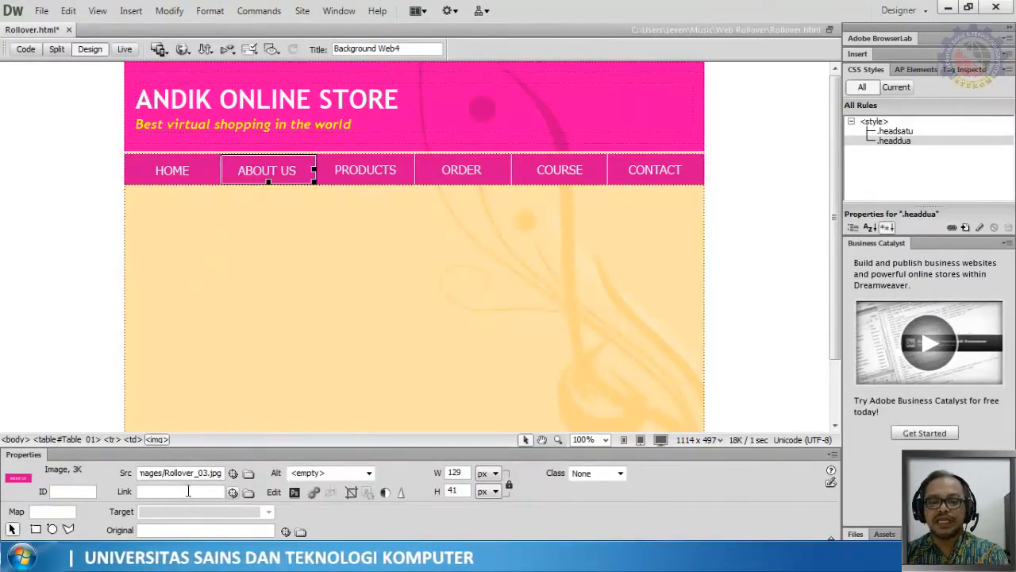
click(385, 182)
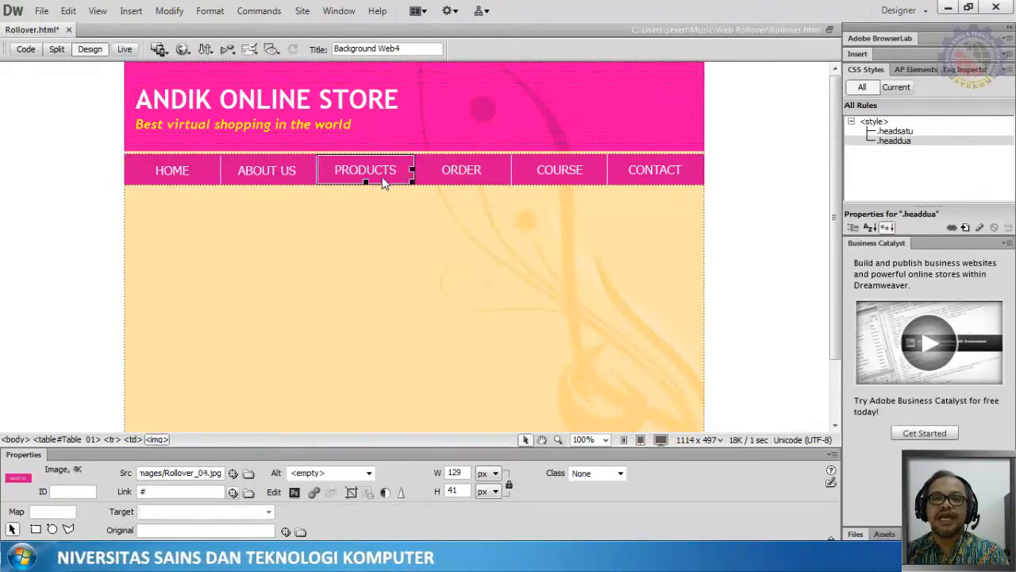
click(195, 488)
text(#)
key(Return)
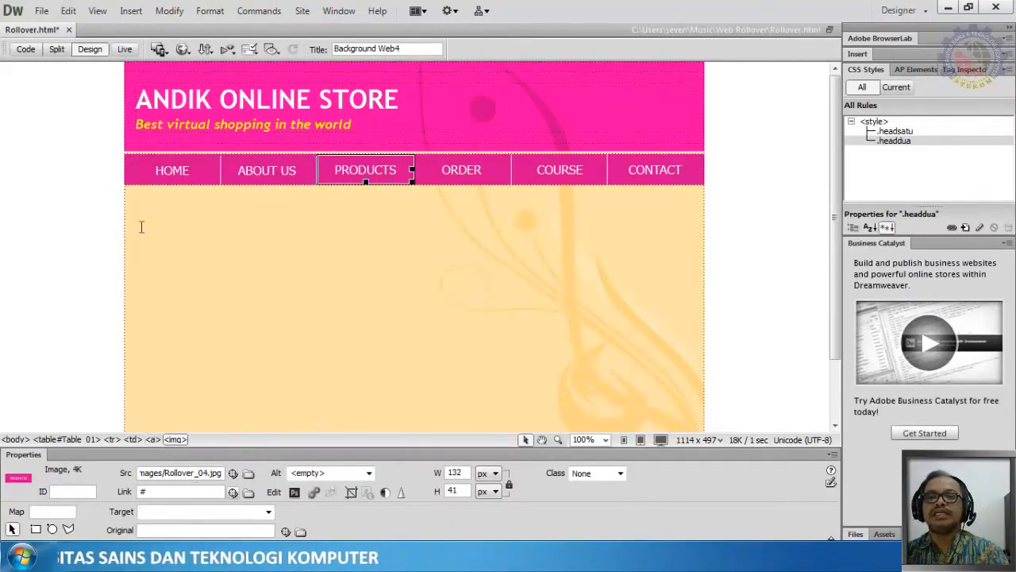
Step: Save all open files and preview Rollover.html in a maximized browser window
click(41, 10)
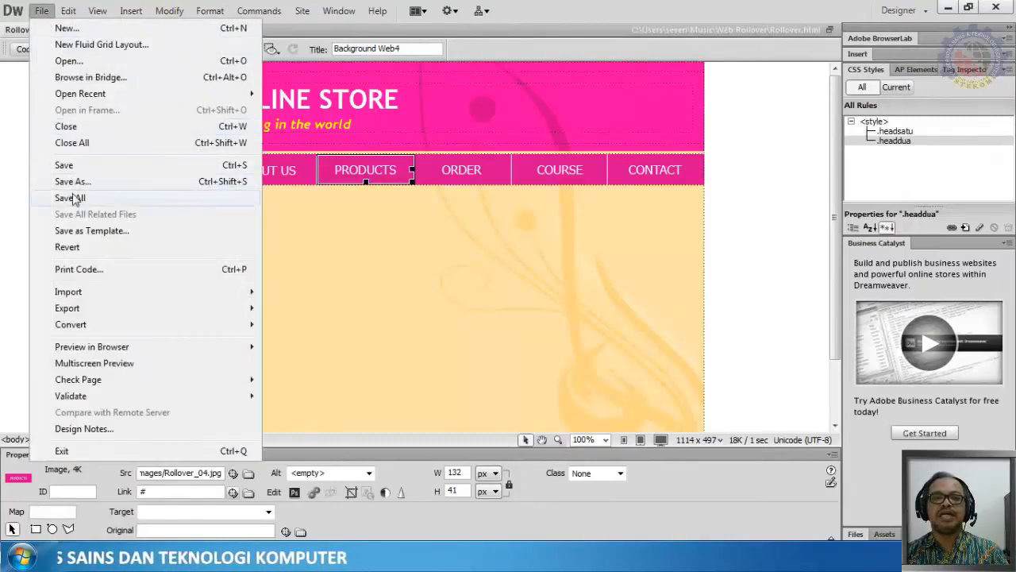
click(71, 198)
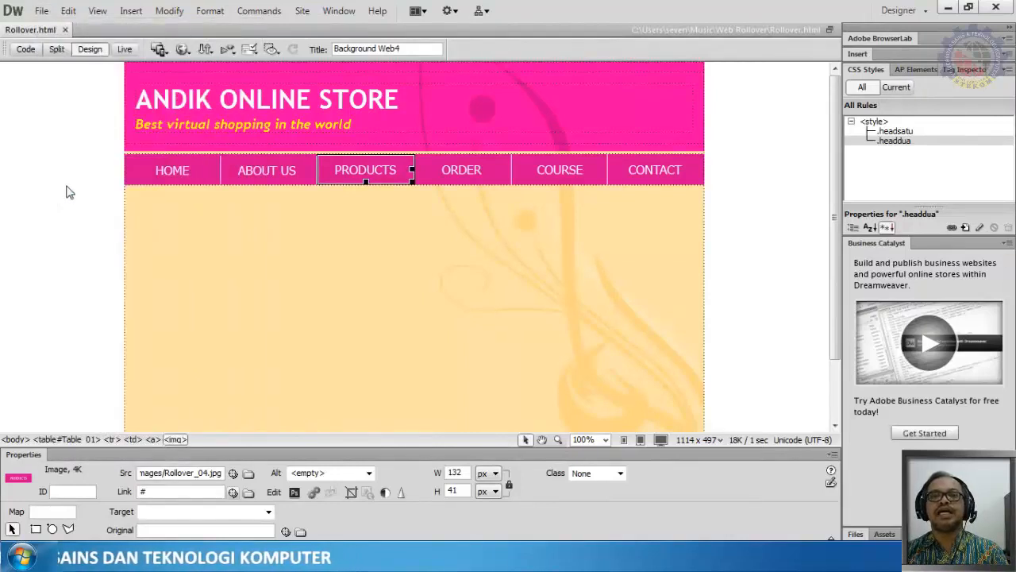
click(184, 52)
click(224, 87)
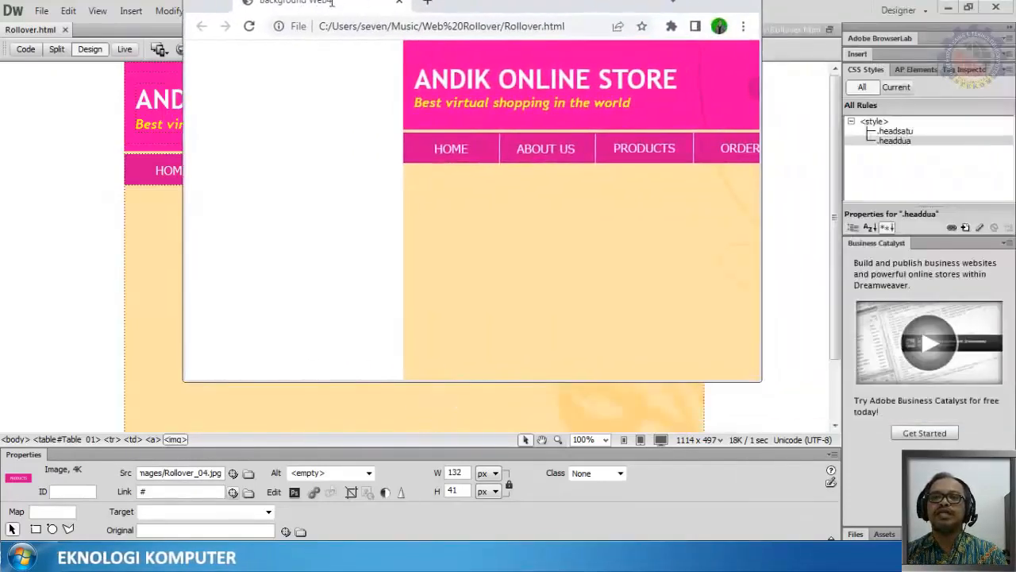
double_click(333, 6)
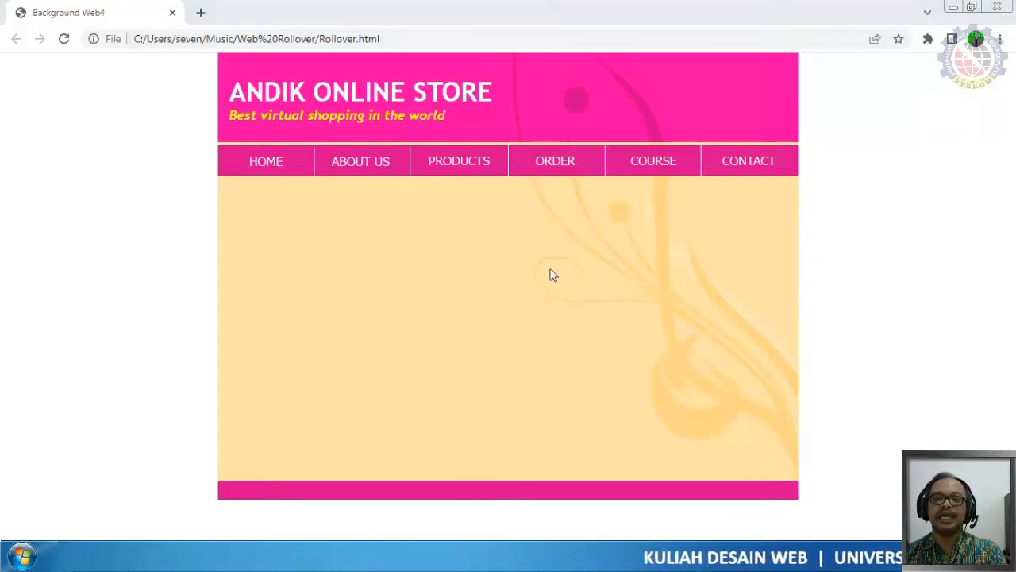
Step: Return to Dreamweaver to check the HOME, ABOUT US and PRODUCTS image links, and test the HOME link in the browser
key(alt+Tab)
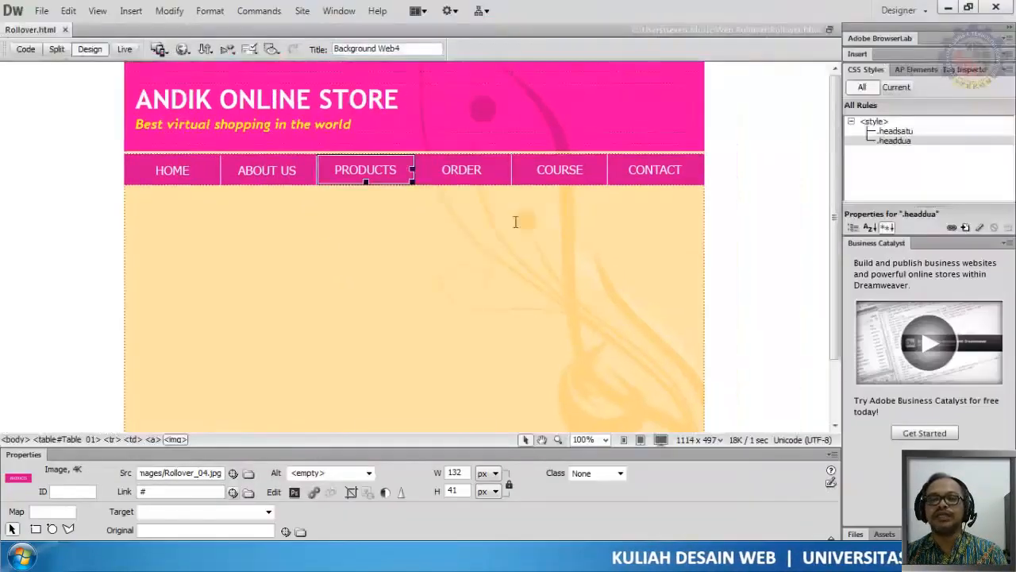
click(177, 167)
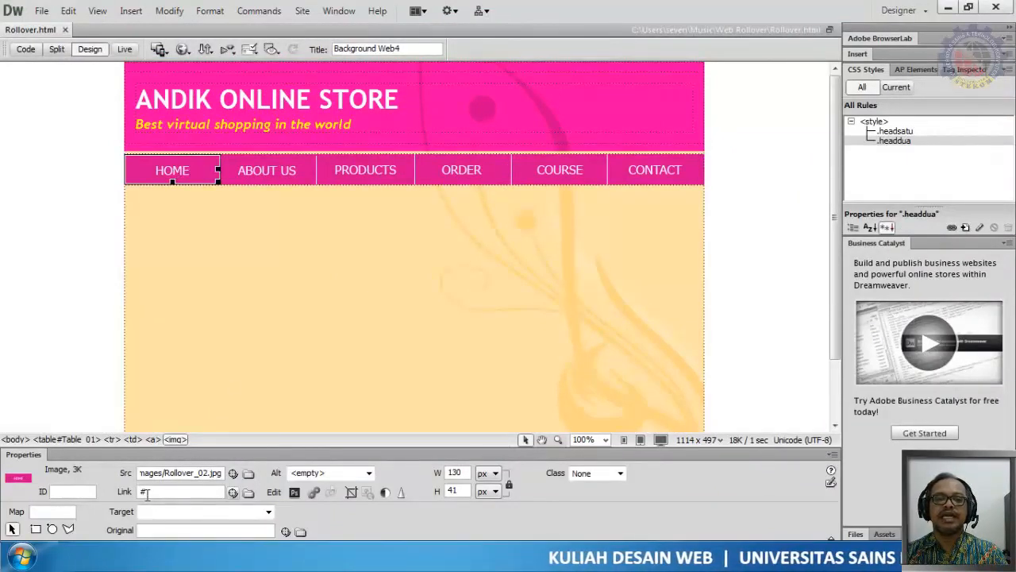
click(255, 181)
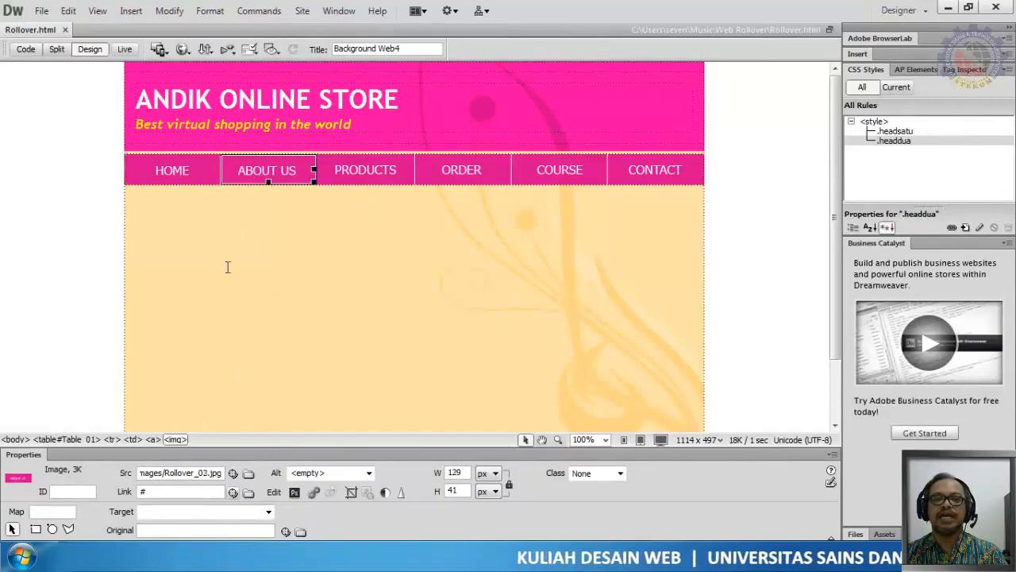
click(351, 184)
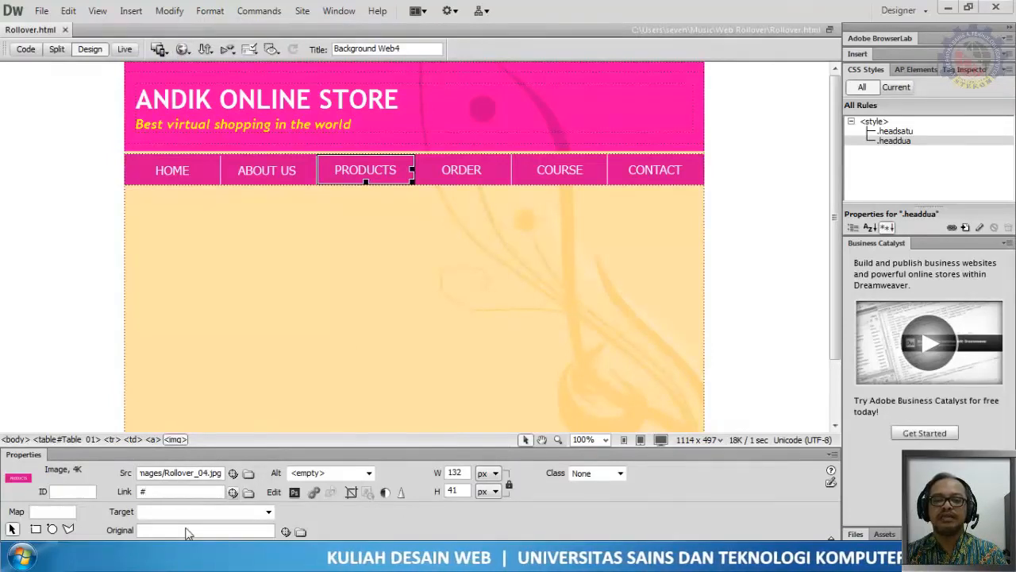
click(189, 555)
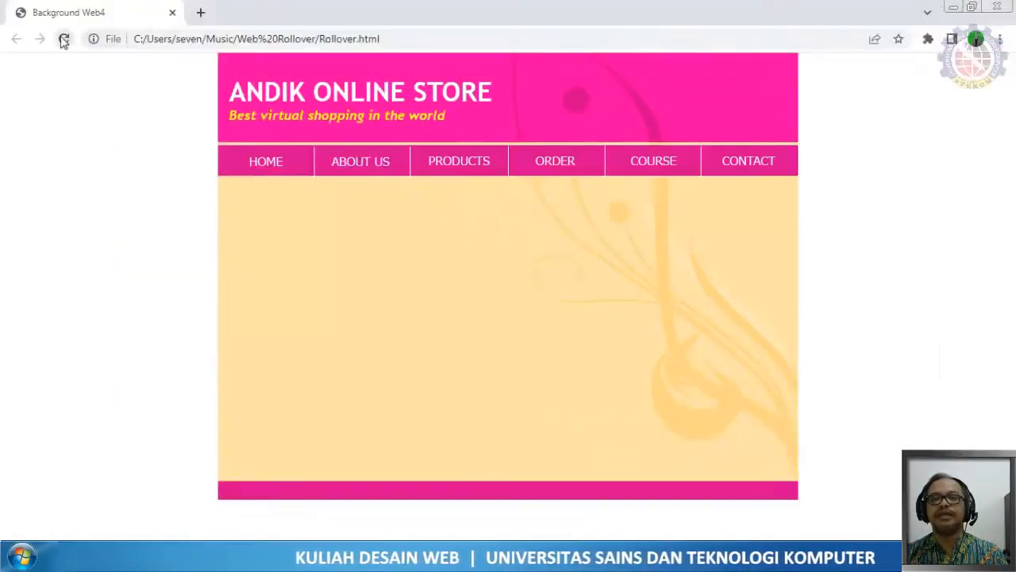
click(268, 160)
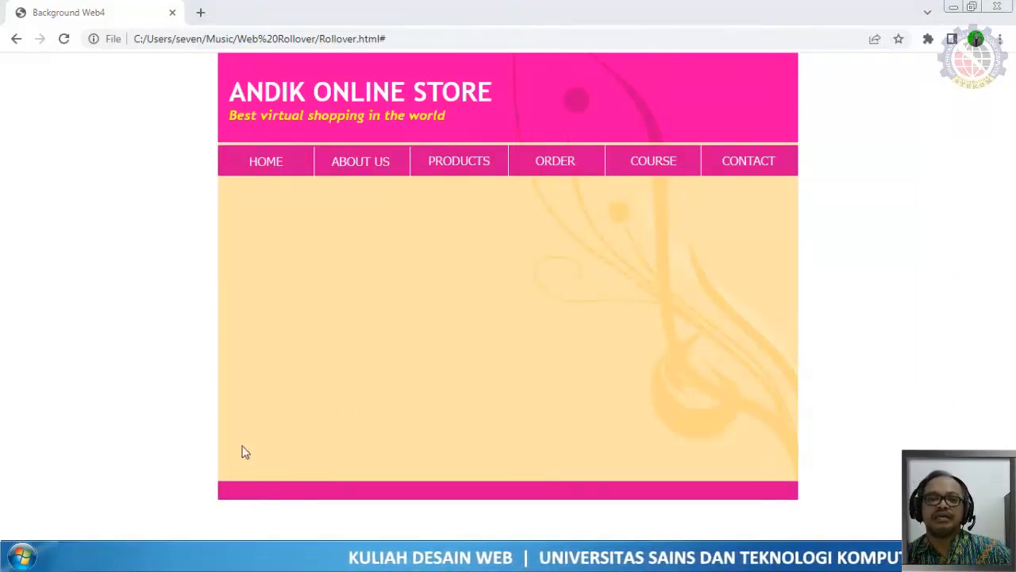
Step: Switch to Photoshop and close the sliced Background Web4.jpg document
key(alt+Tab)
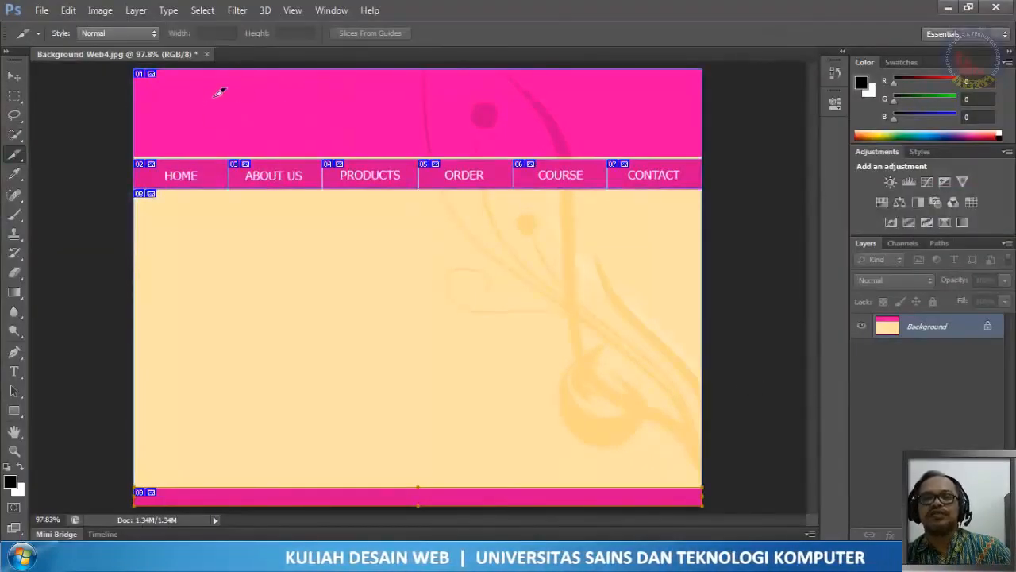
click(206, 54)
click(445, 219)
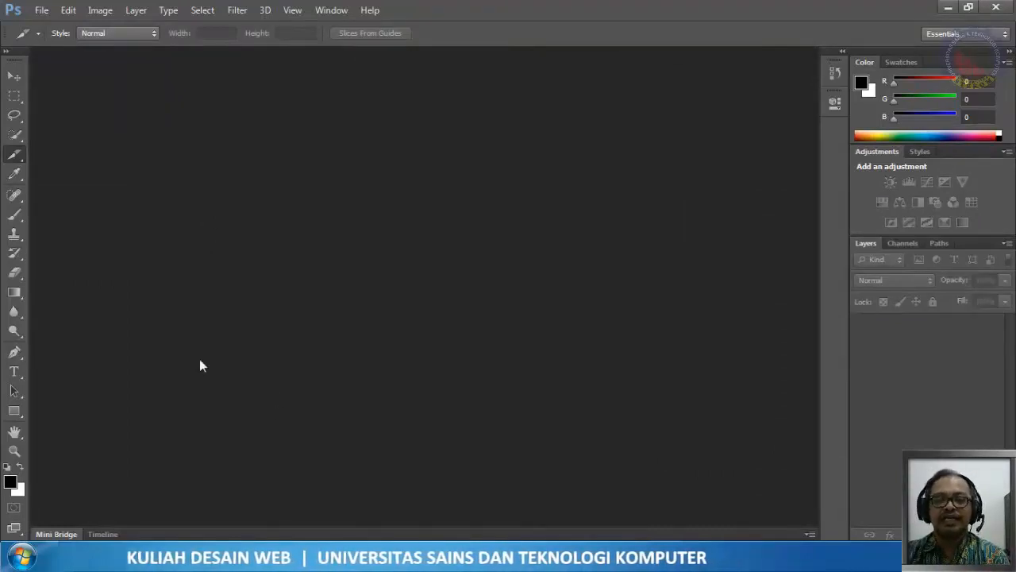
Step: Open the six menu button images, Rollover_02 through Rollover_07, from the images folder inside Web Rollover
click(41, 10)
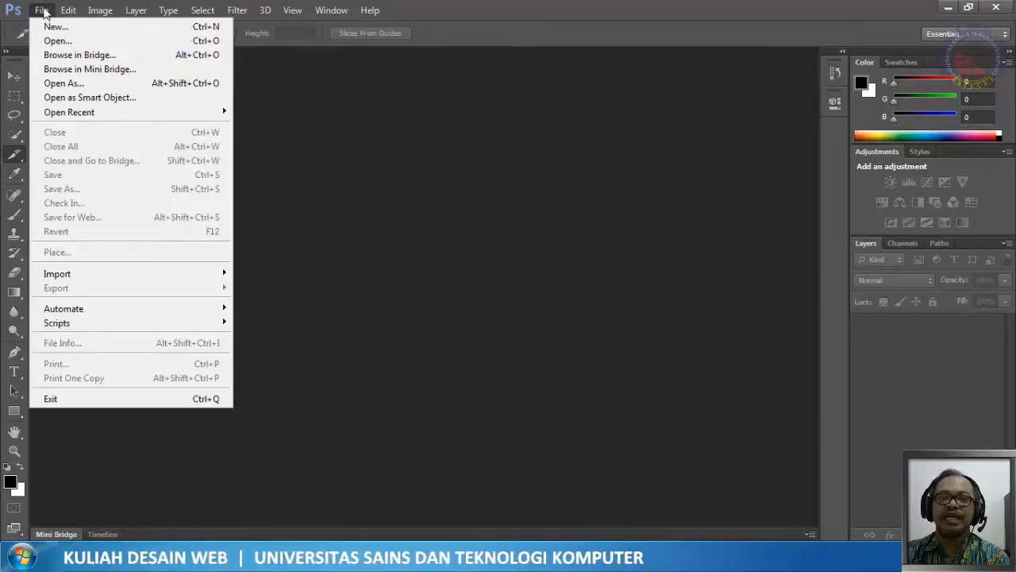
click(49, 40)
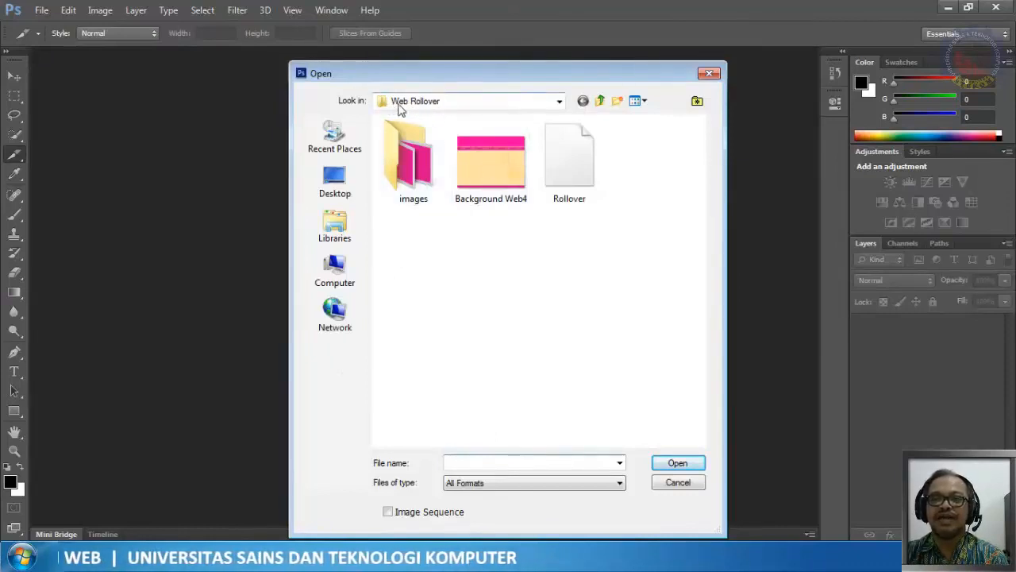
double_click(412, 165)
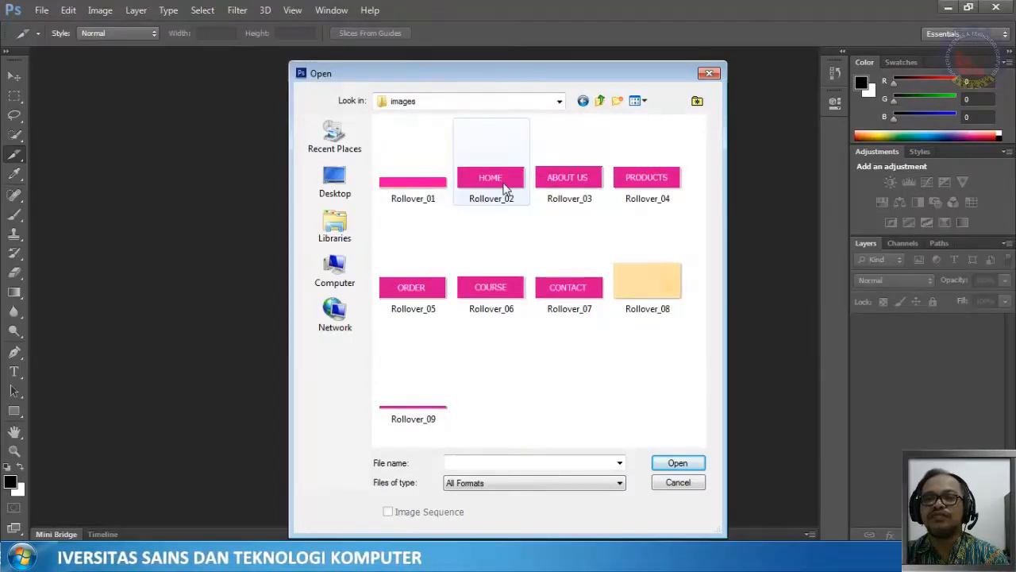
click(504, 189)
shift+click(581, 302)
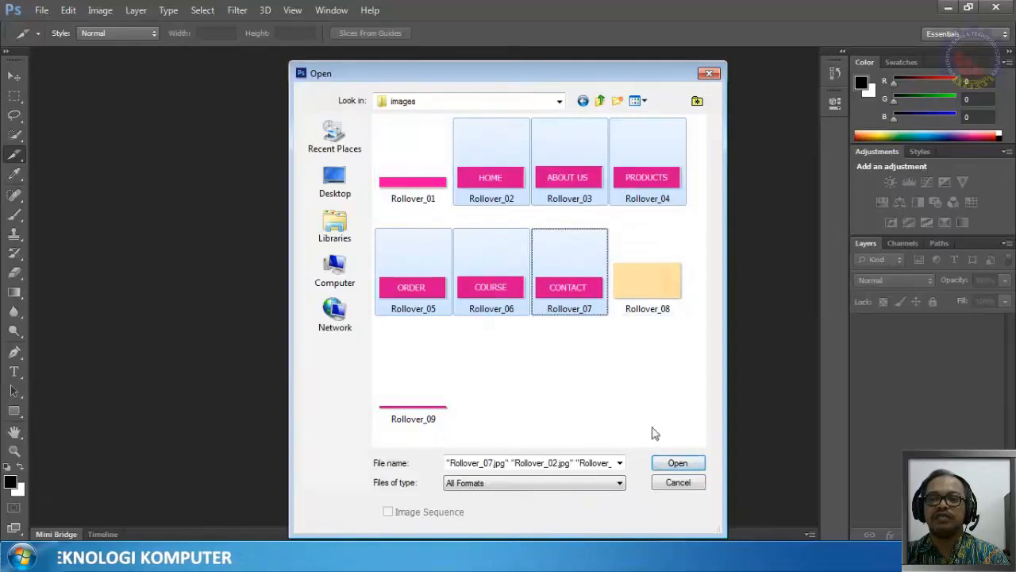
click(692, 465)
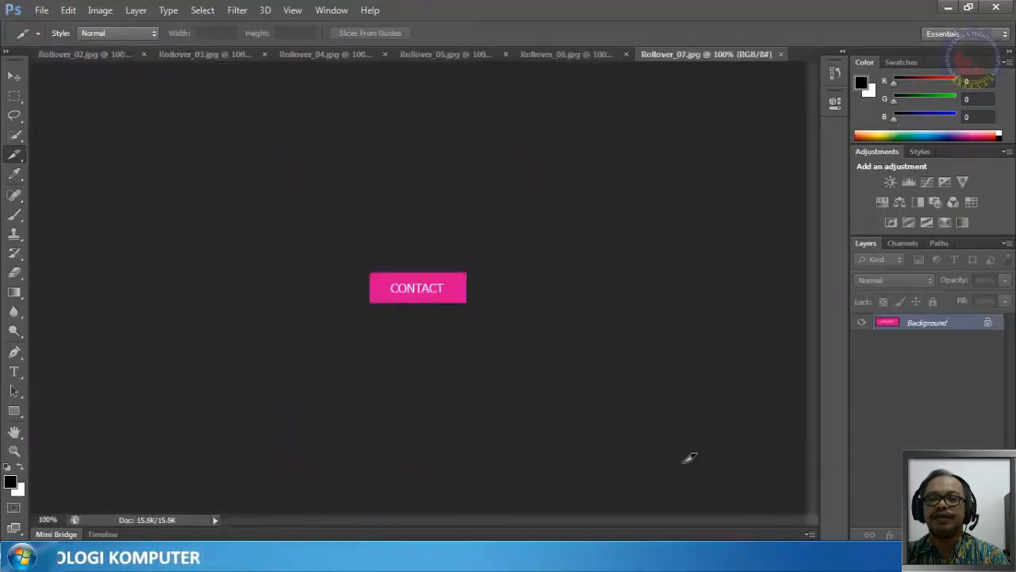
Step: Look through the open menu button images from Rollover_02.jpg to Rollover_07.jpg, ending on the HOME button image
click(93, 54)
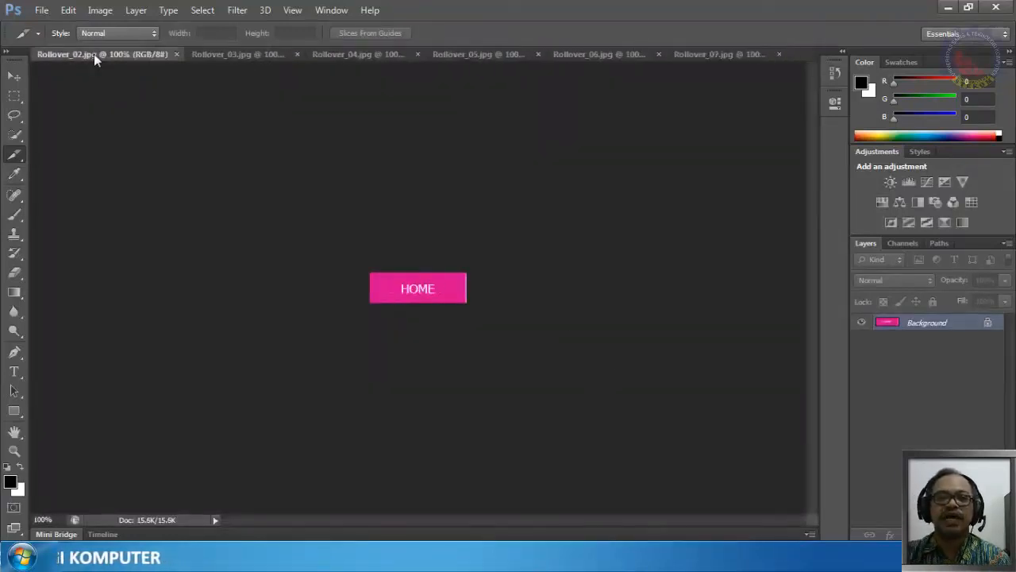
click(226, 58)
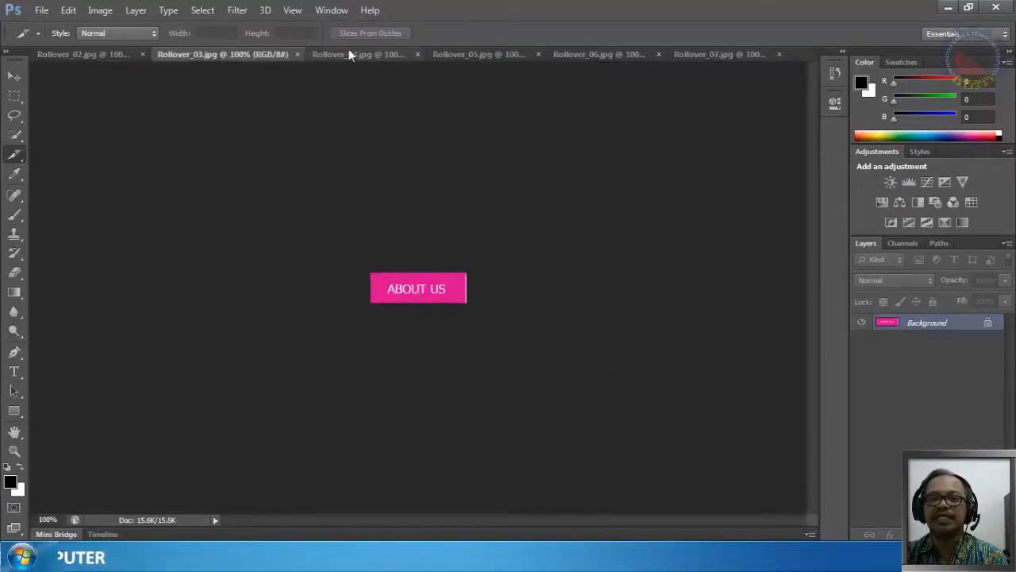
click(723, 53)
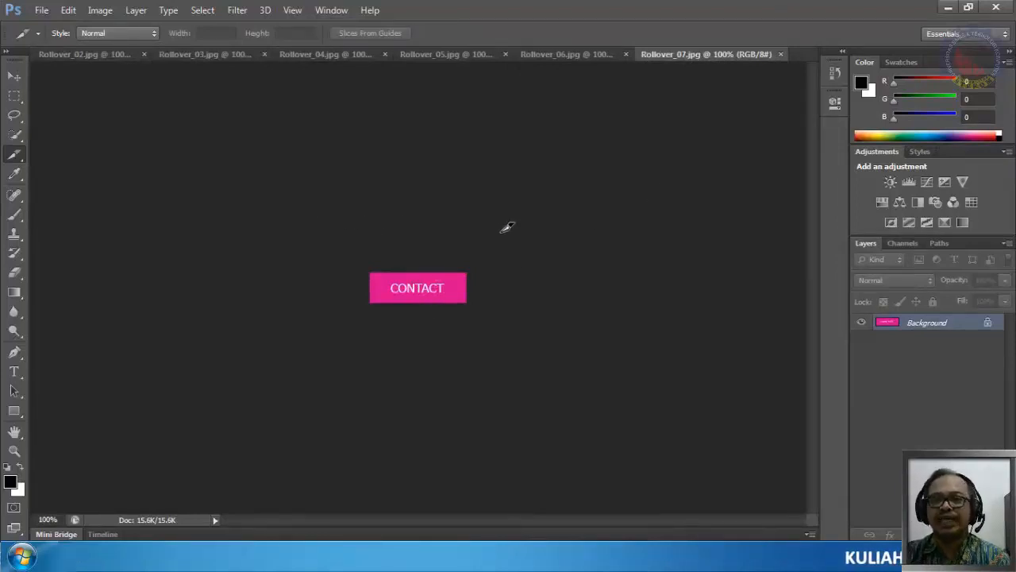
click(104, 56)
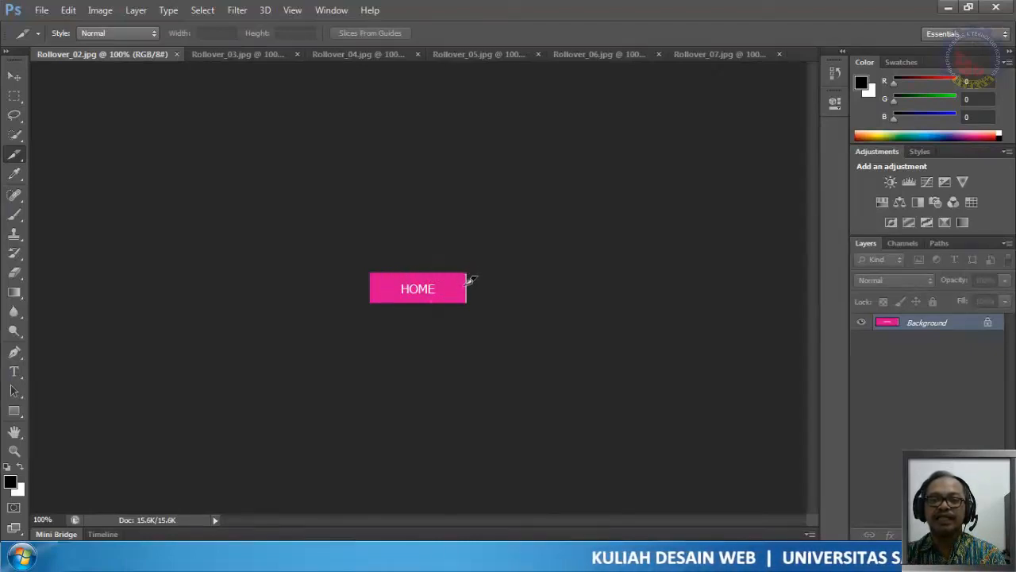
click(222, 58)
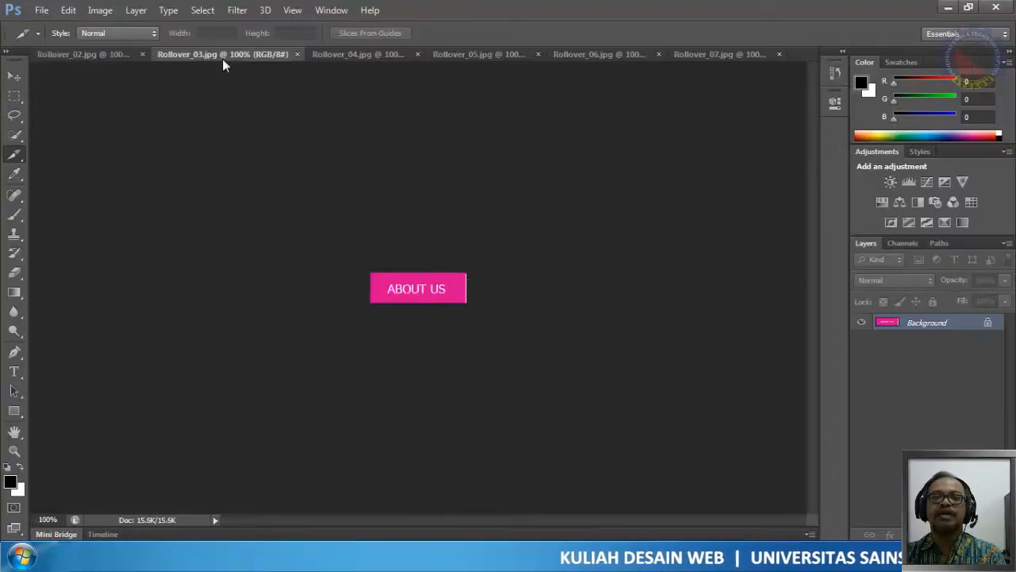
click(374, 50)
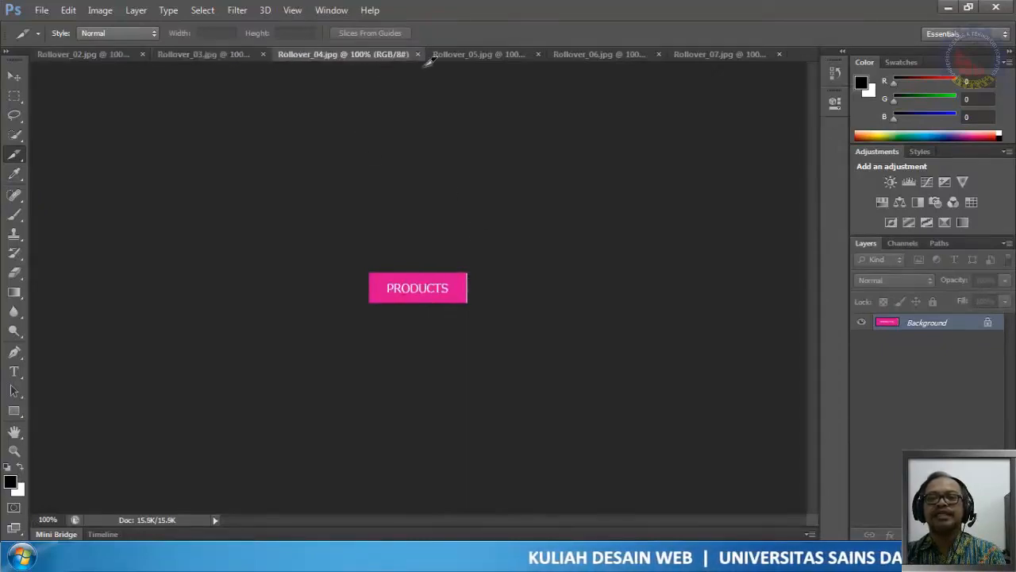
click(464, 60)
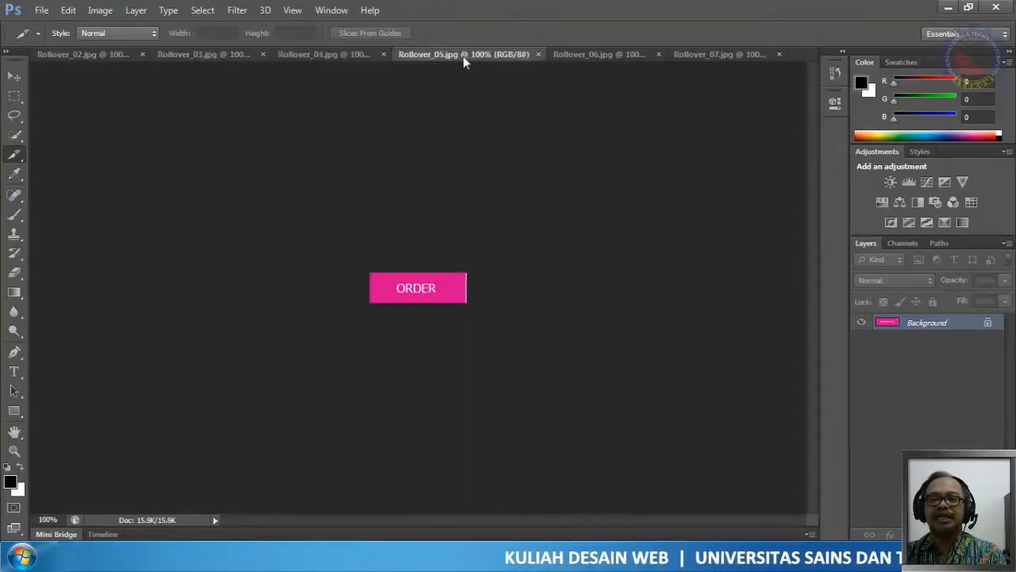
click(577, 56)
click(93, 57)
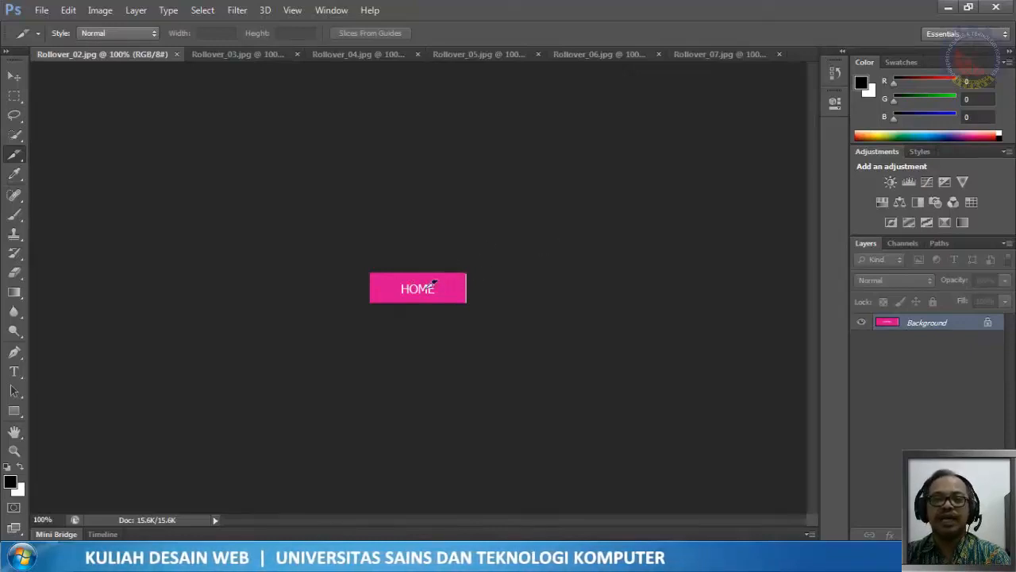
click(251, 58)
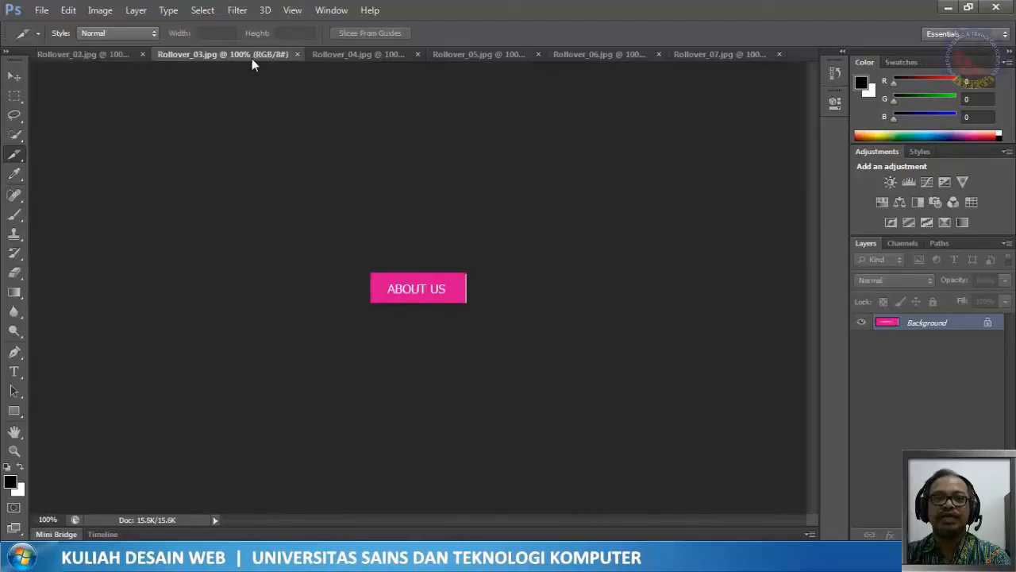
click(339, 58)
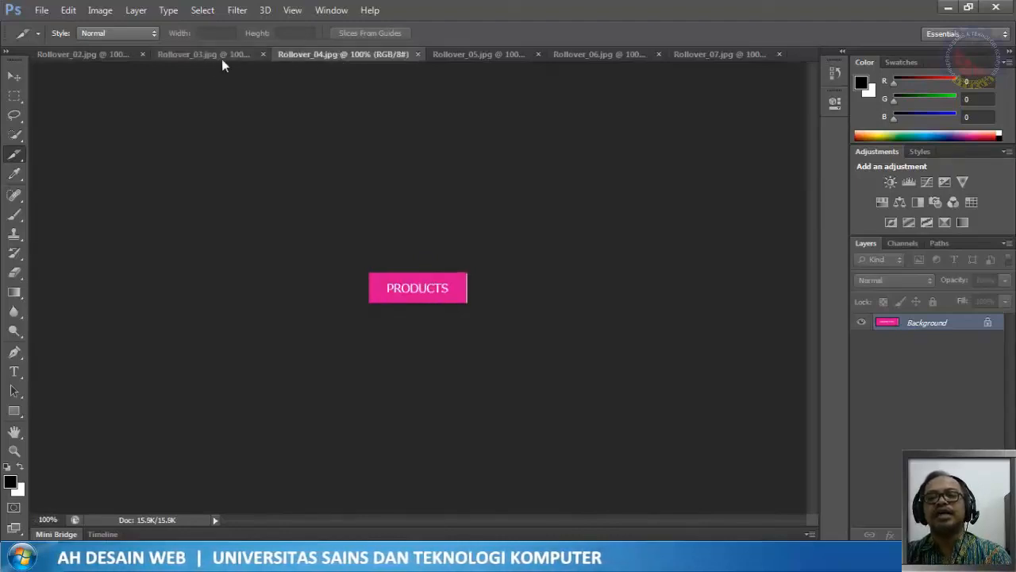
click(84, 54)
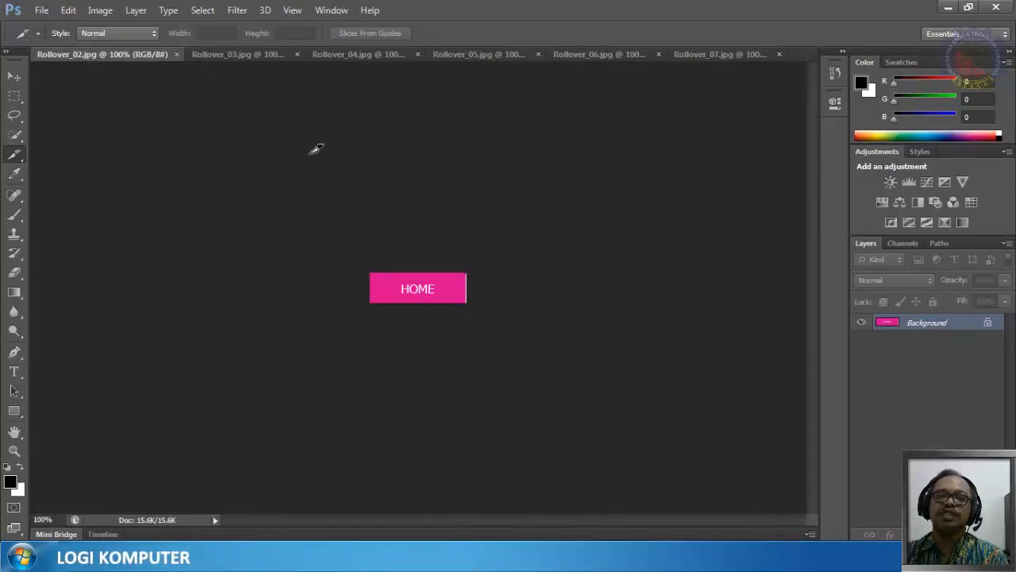
Step: Show the Actions and start recording a new action named Button in the Default Actions set
click(14, 75)
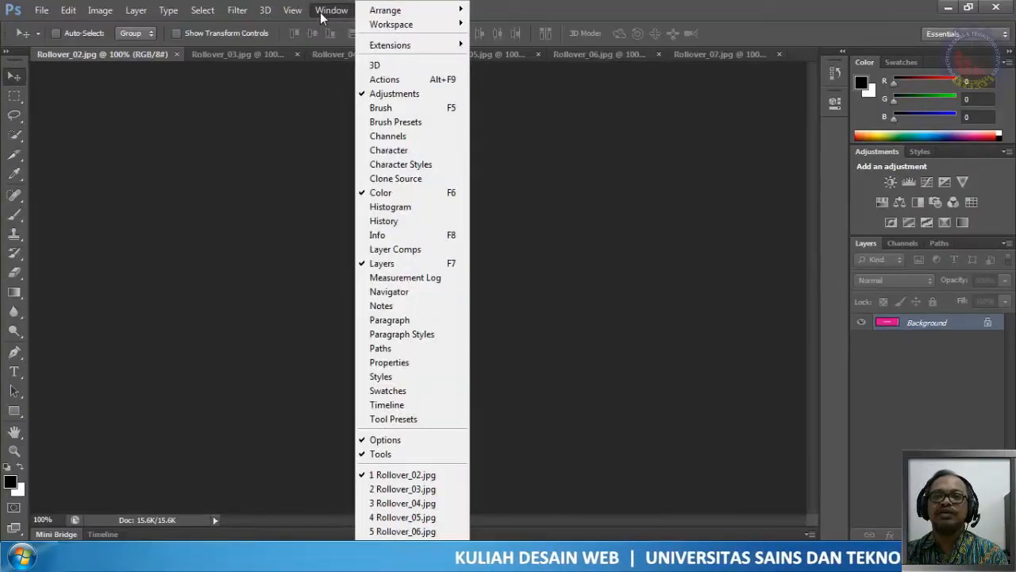
click(387, 80)
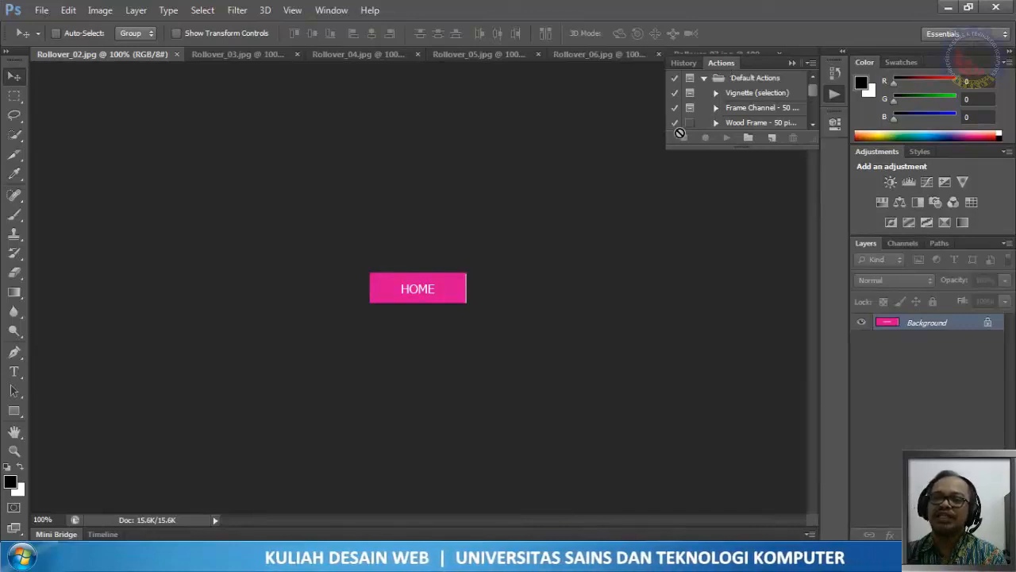
click(771, 139)
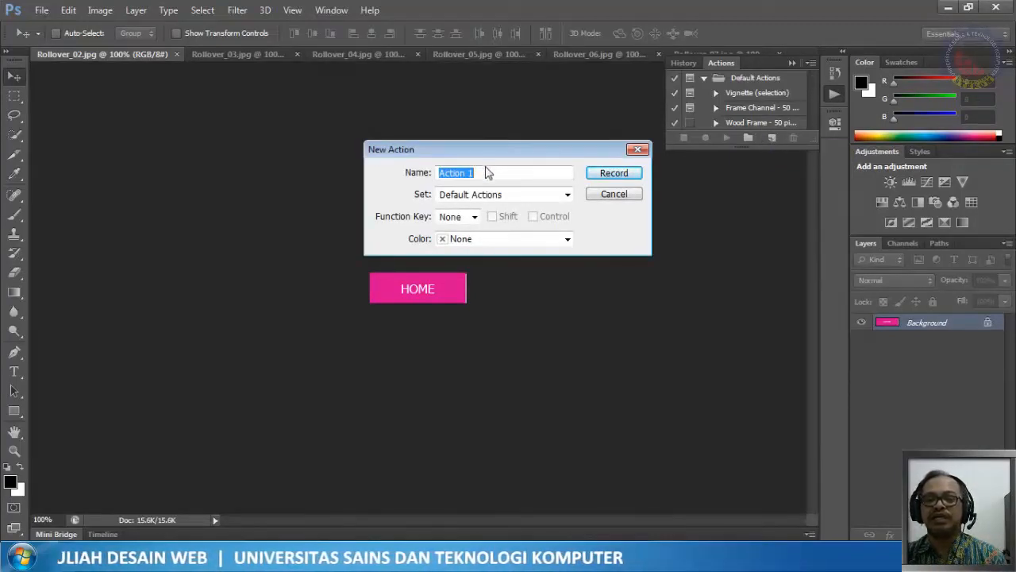
text(Button)
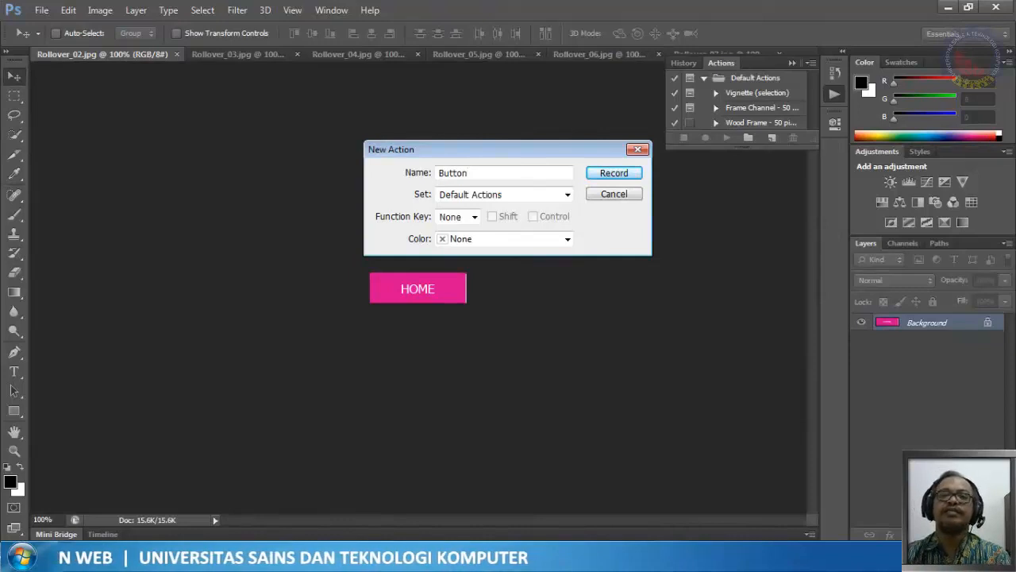
click(613, 173)
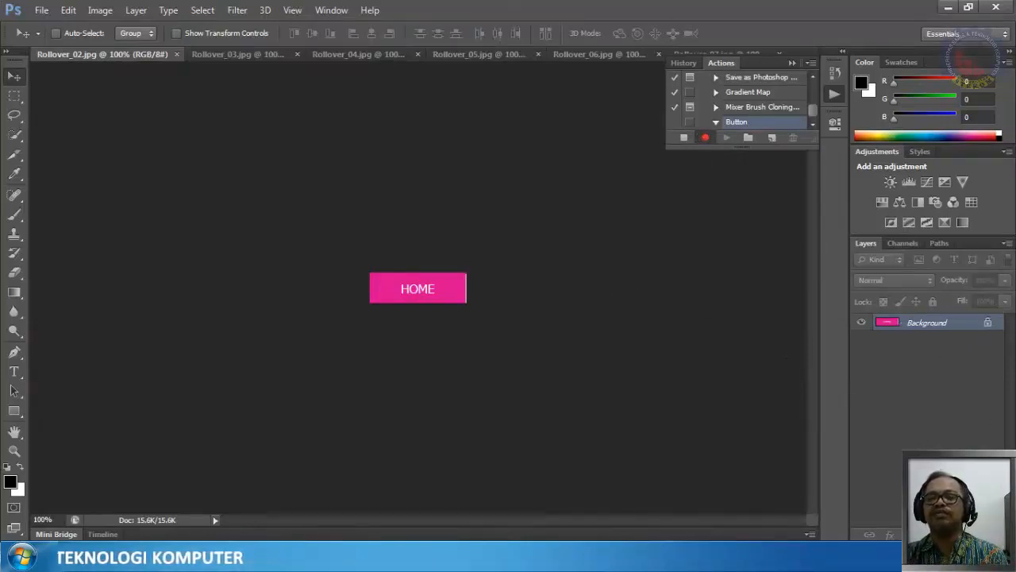
Step: Add a new layer and select the HOME button's pink background by Color Range with a fuzziness of 191
click(970, 534)
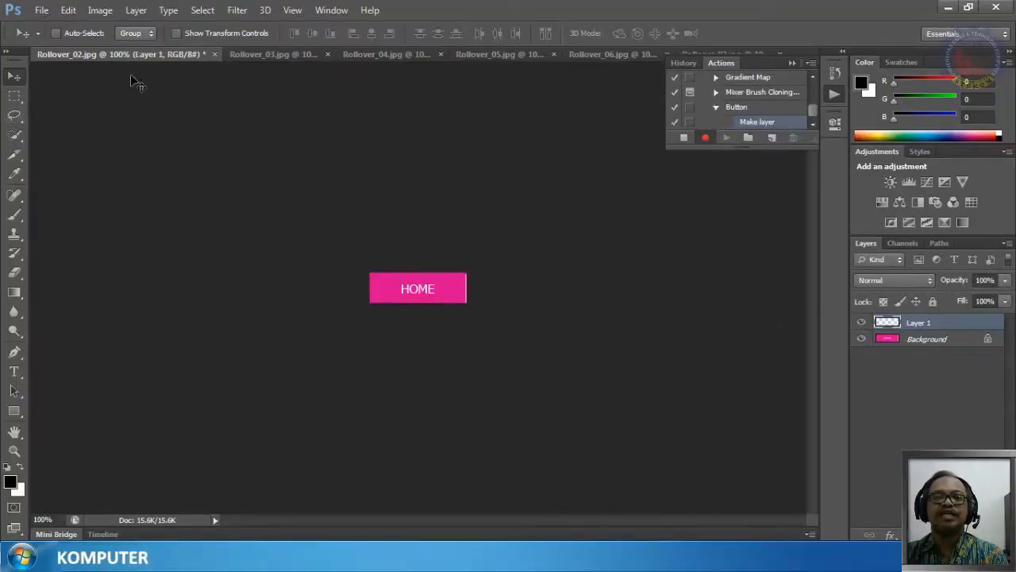
click(68, 9)
click(68, 10)
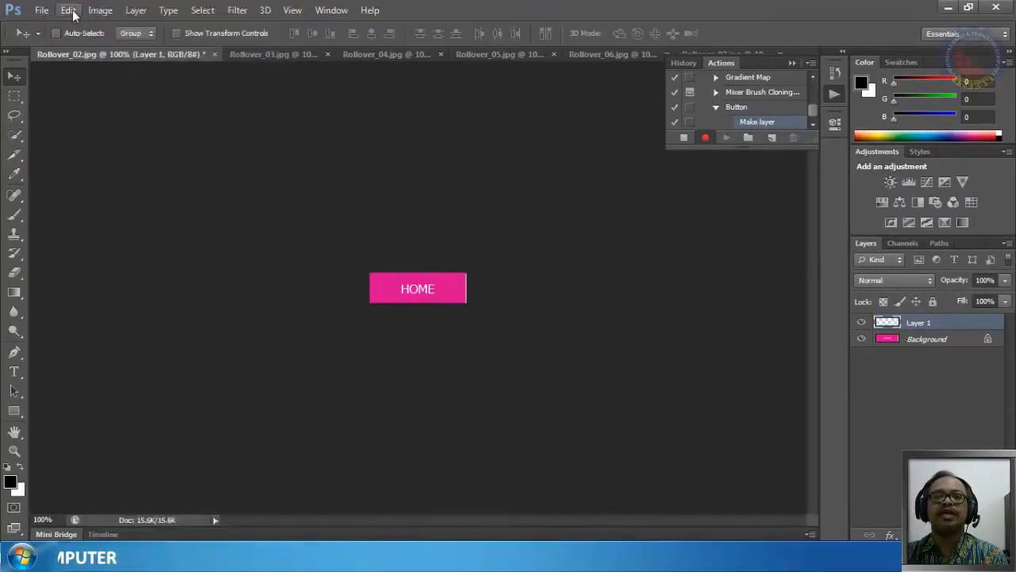
click(217, 14)
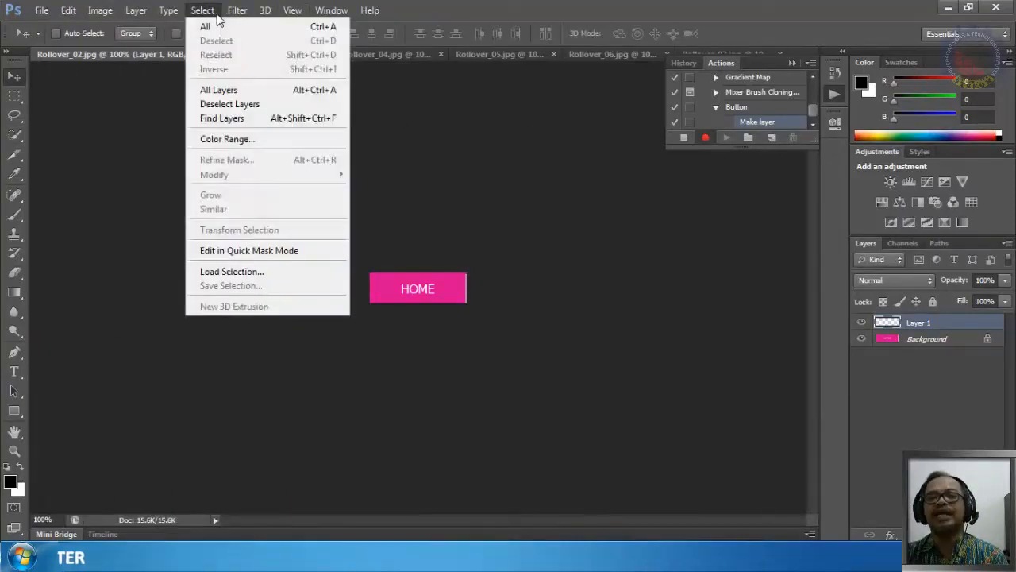
click(254, 140)
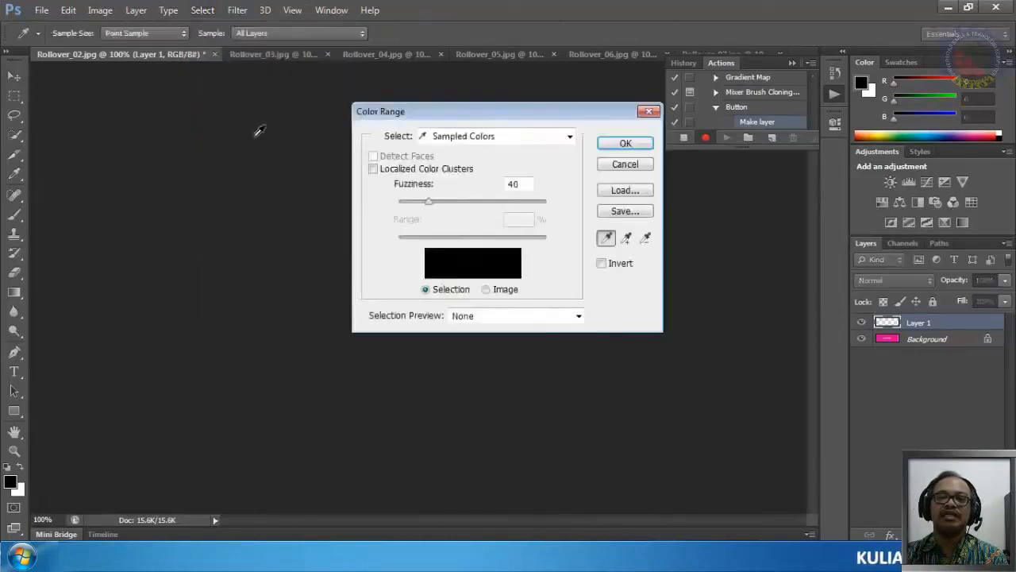
drag(449, 114, 601, 183)
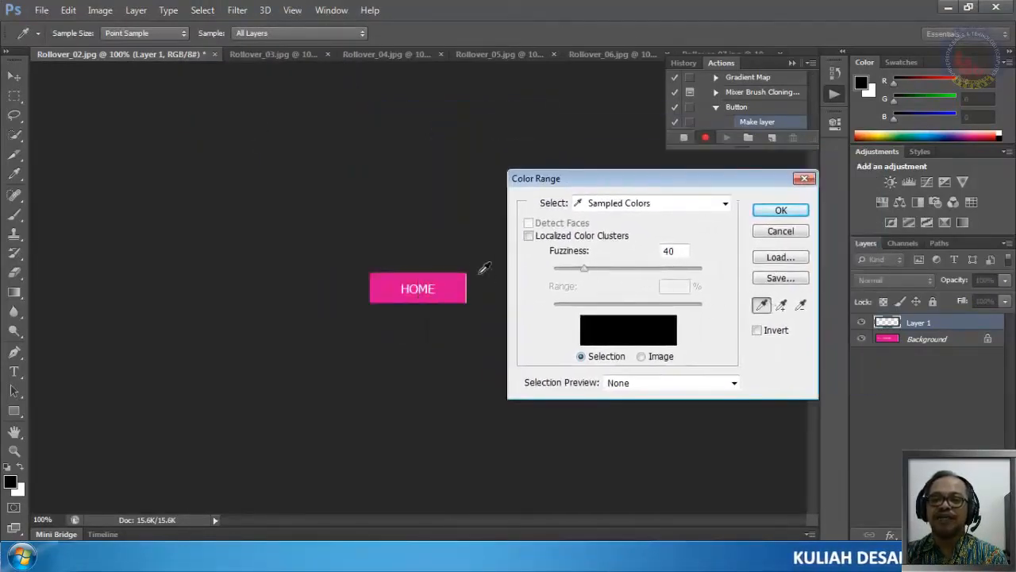
click(418, 278)
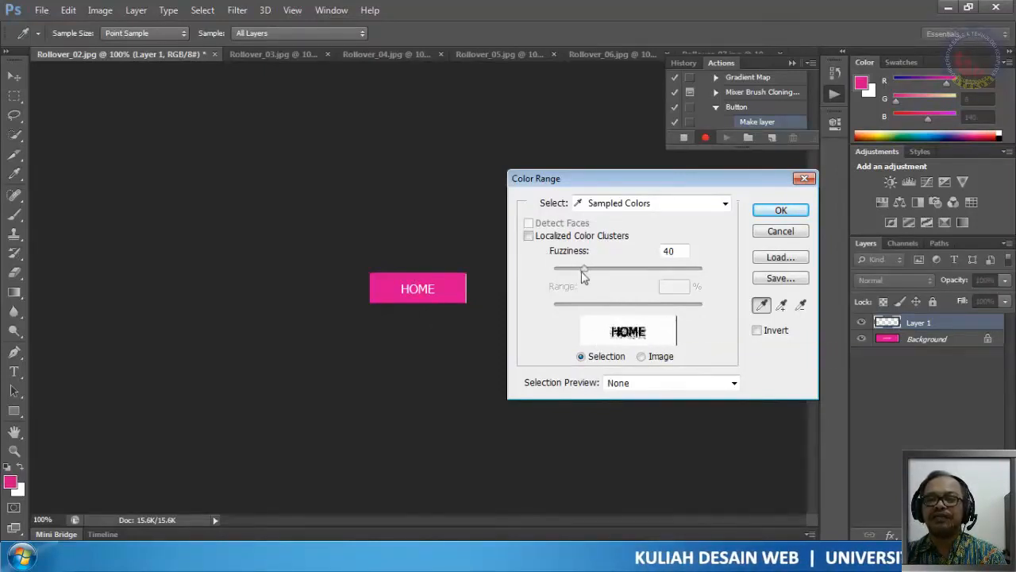
drag(583, 271, 693, 278)
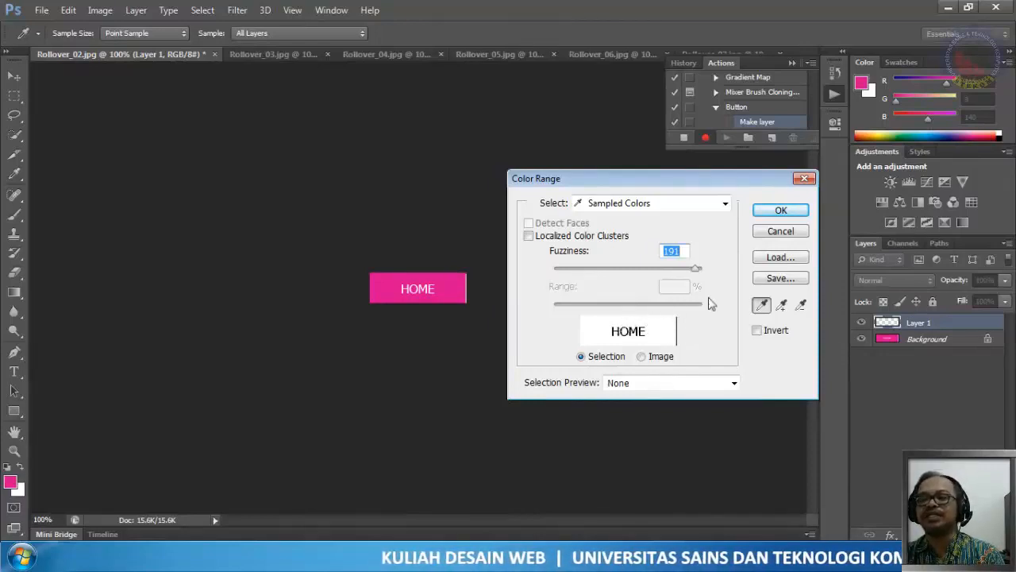
click(778, 213)
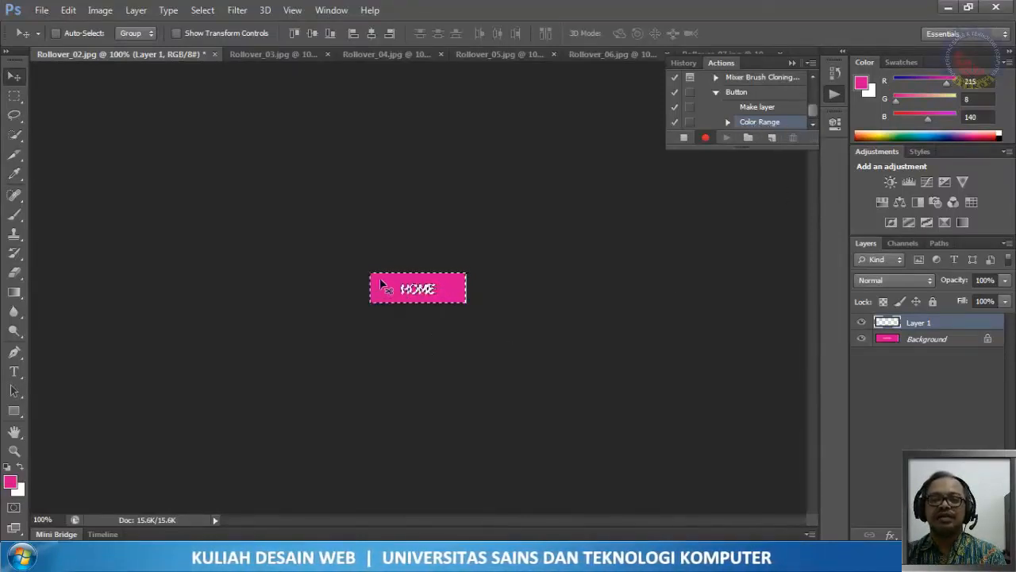
Step: Fill the selection on the new layer with the light pink colour ff8bd6 in Normal mode at 100% opacity
click(66, 13)
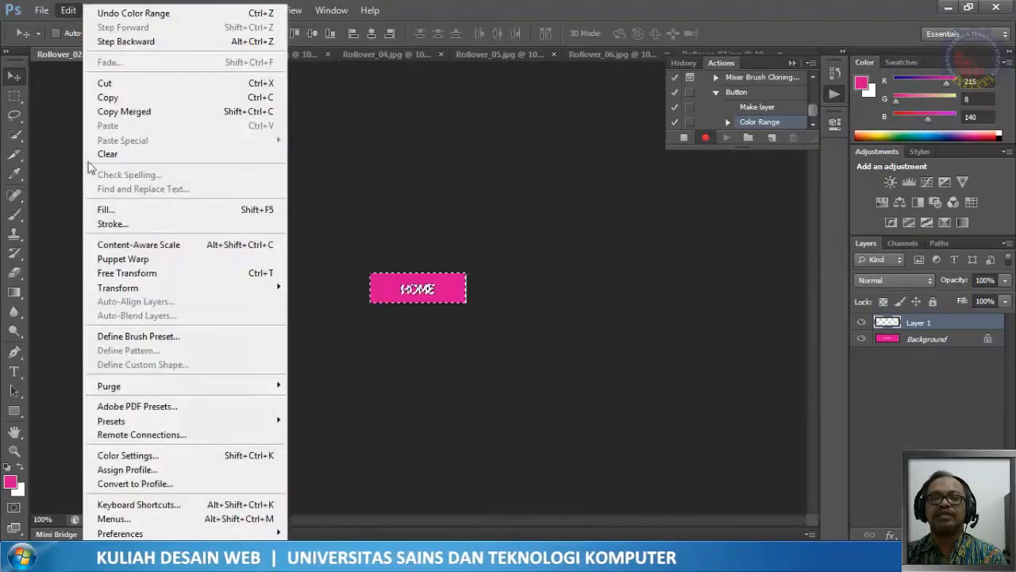
click(99, 208)
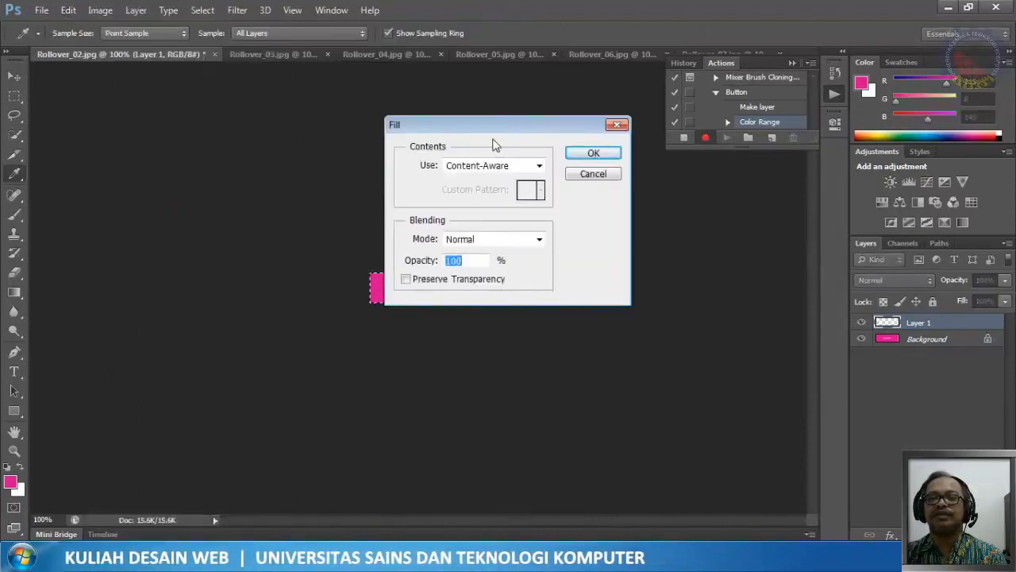
drag(494, 129, 615, 129)
click(639, 166)
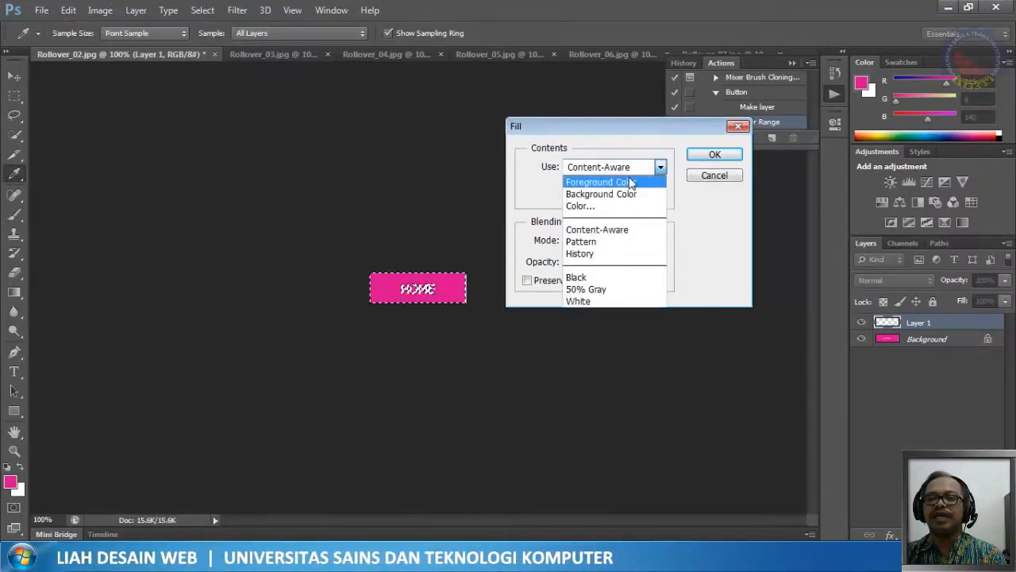
click(593, 207)
drag(508, 97, 710, 122)
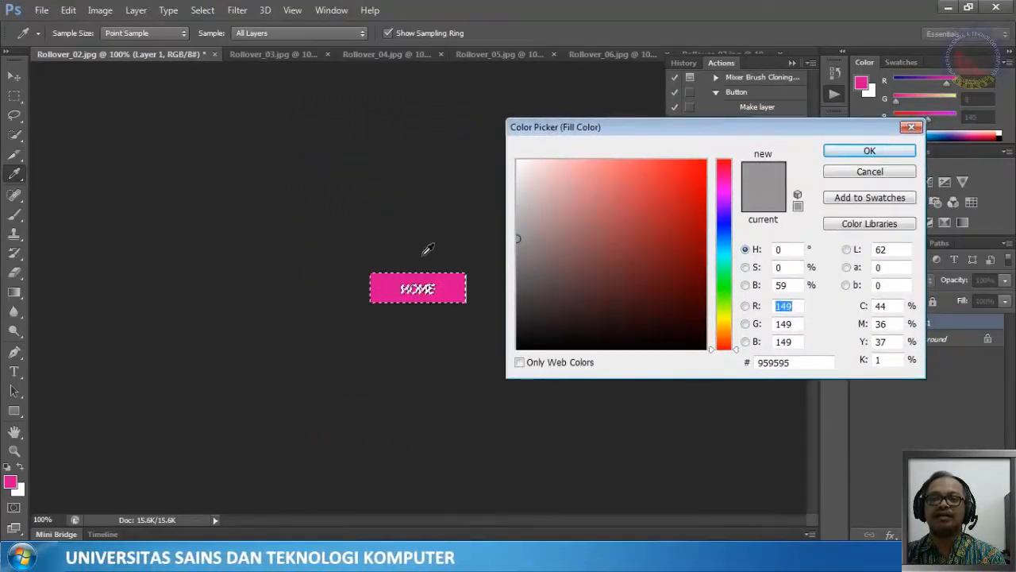
click(391, 277)
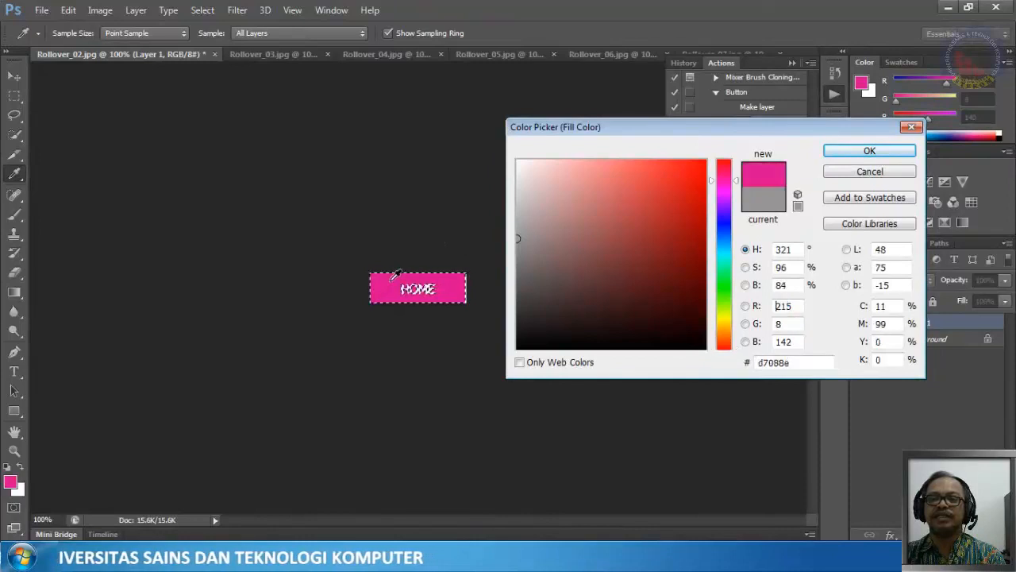
drag(684, 194, 602, 127)
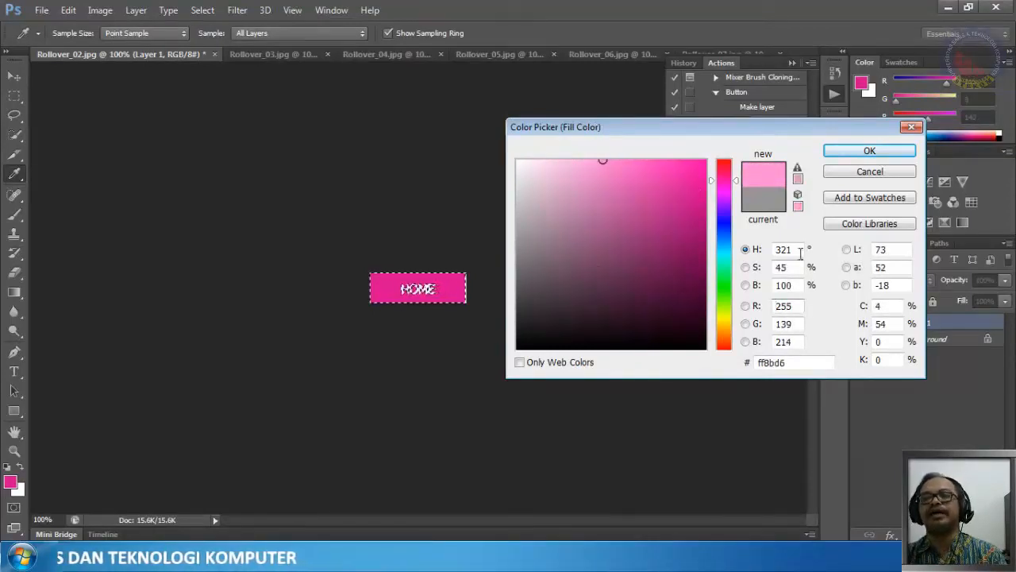
click(865, 152)
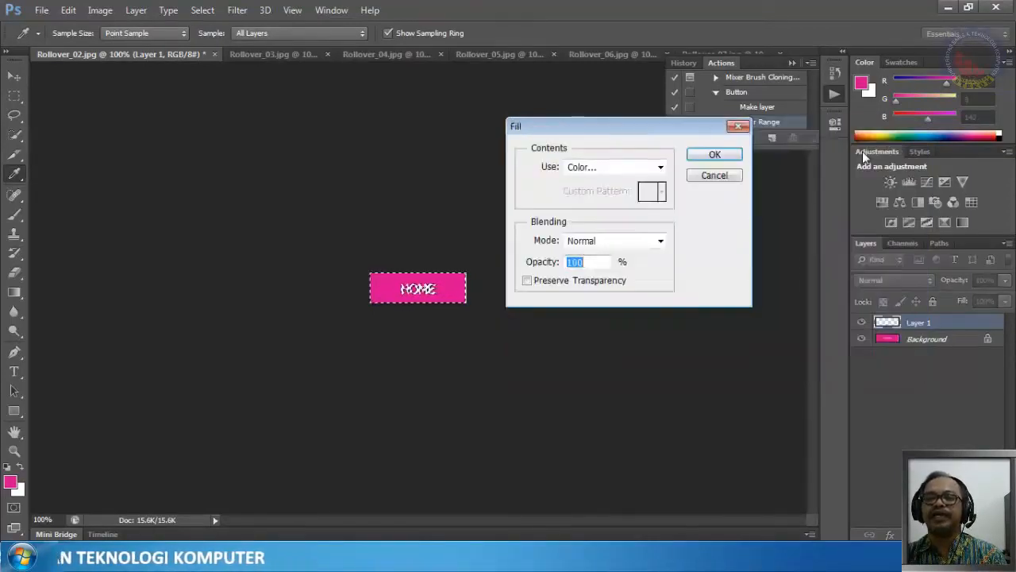
click(714, 155)
key(v)
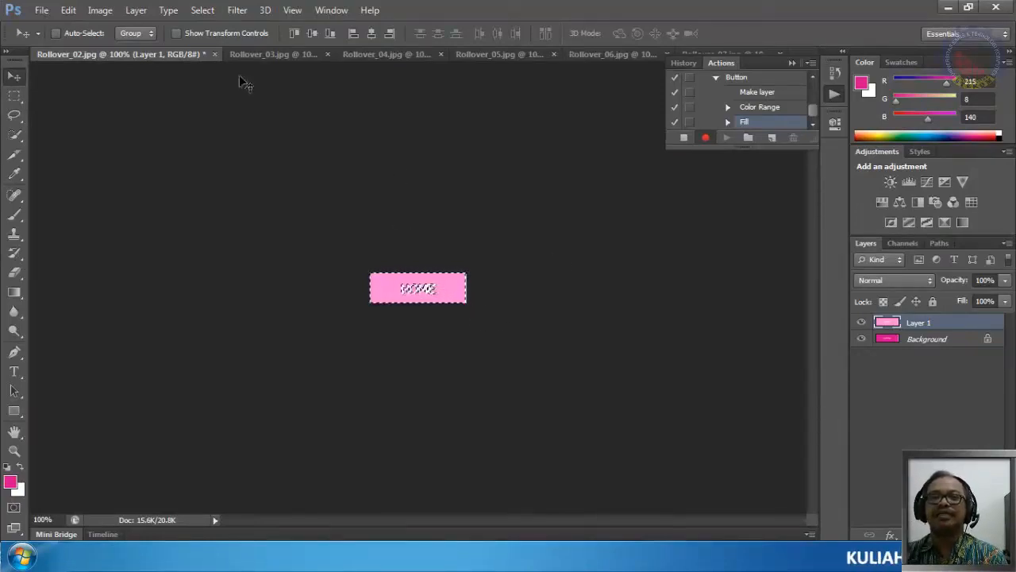
Step: Invert the selection so it covers the HOME lettering, and inspect it at 300%
click(199, 10)
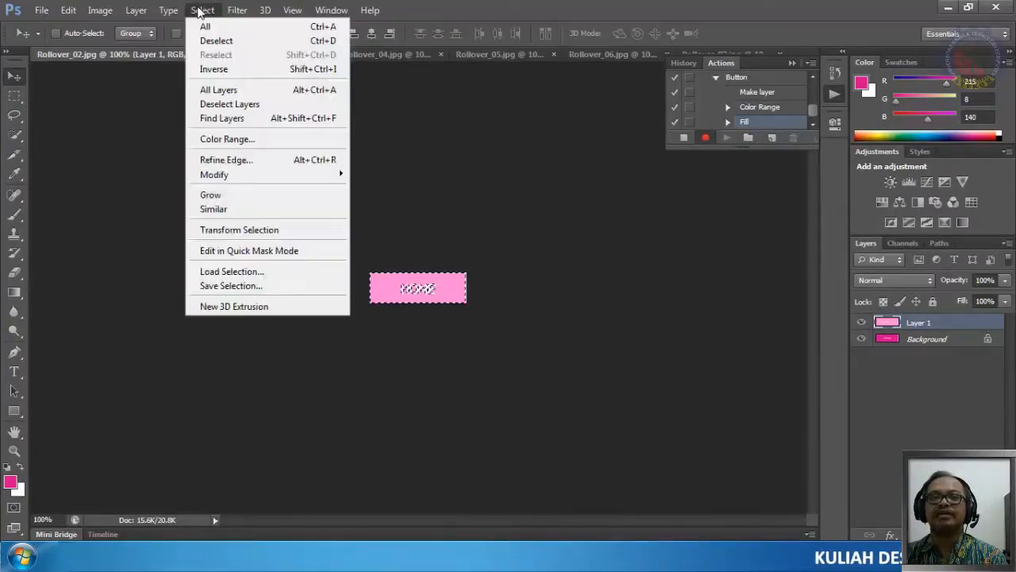
click(213, 70)
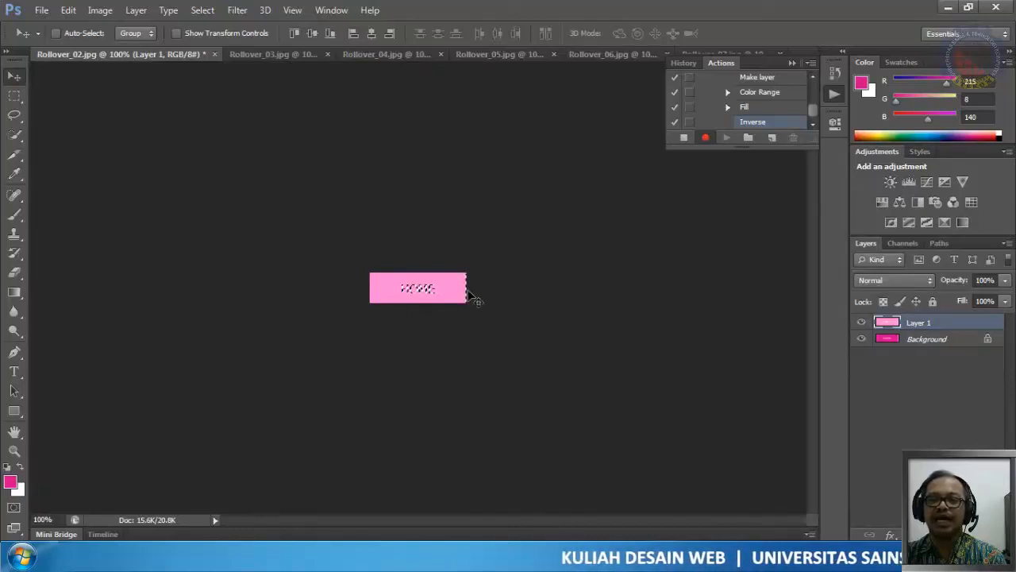
key(ctrl+plus)
key(ctrl+plus)
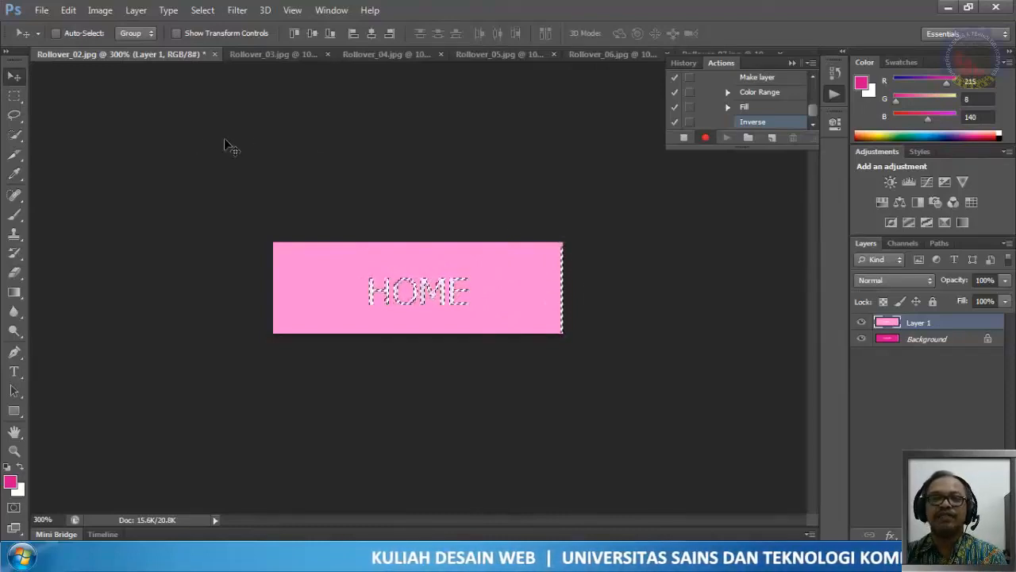
Step: Subtract the thin strip at the HOME button's right edge from the selection with the Rectangular Marquee, and inspect the remaining lettering selection
click(14, 103)
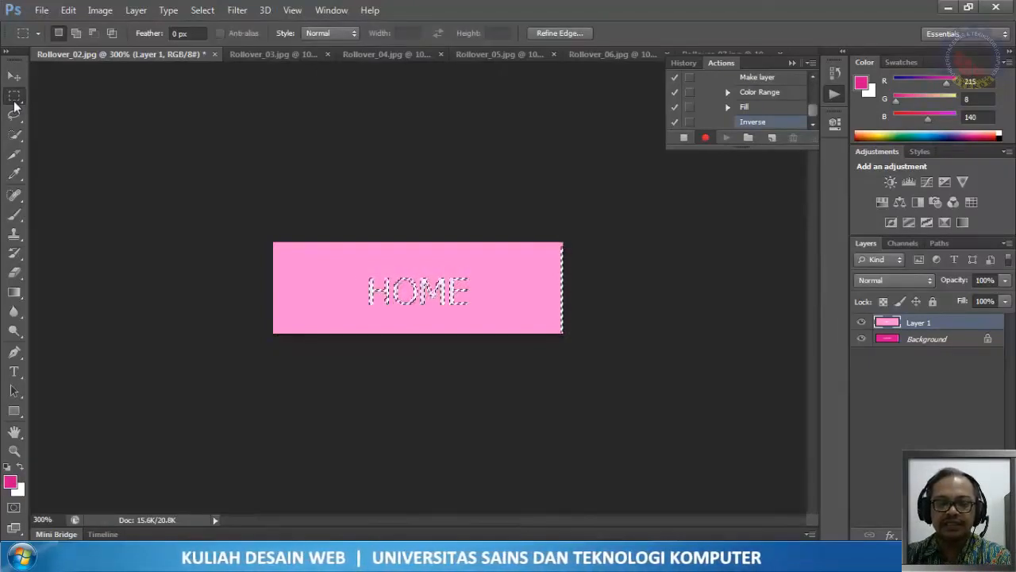
click(93, 33)
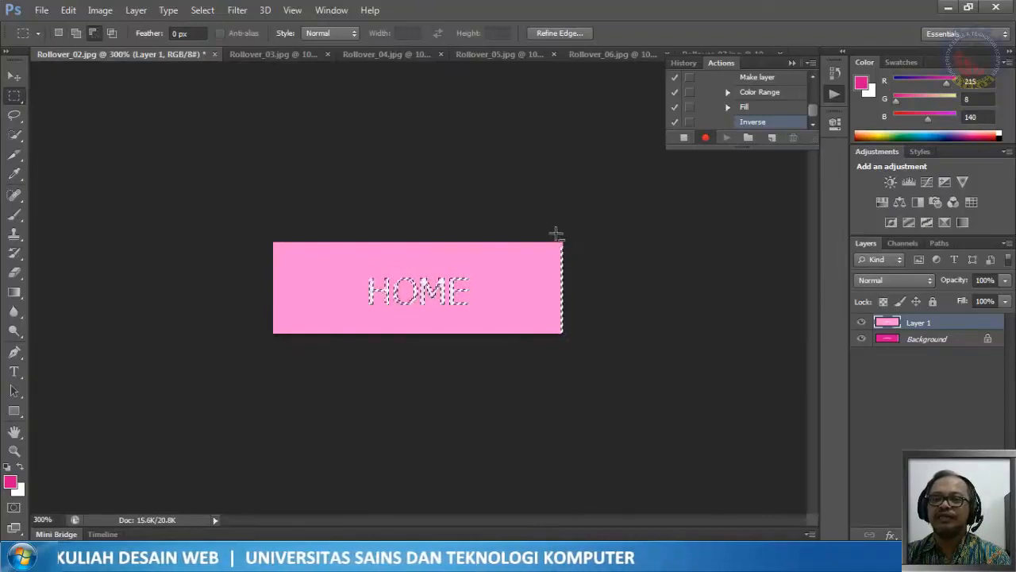
drag(556, 231, 581, 345)
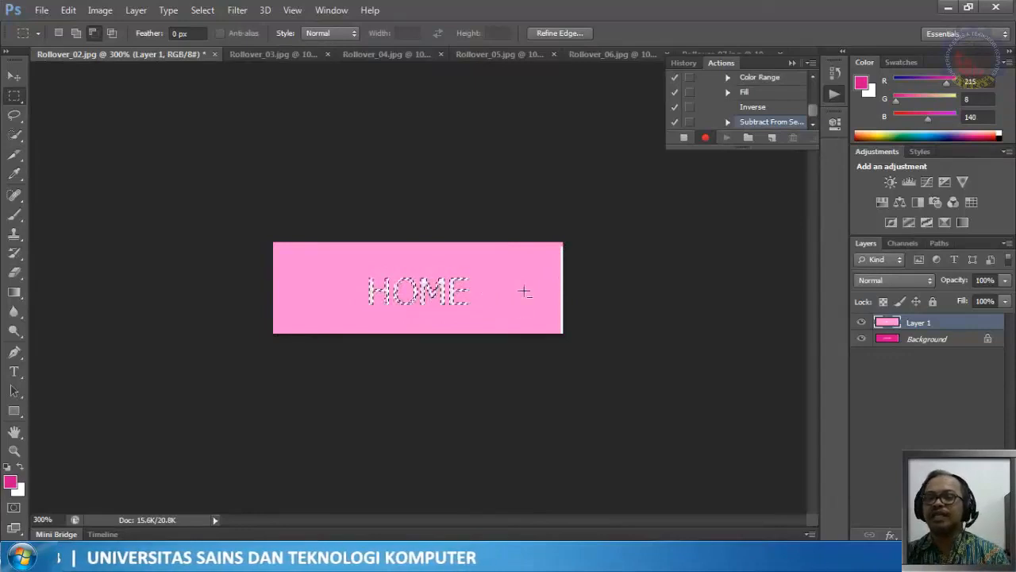
key(ctrl+0)
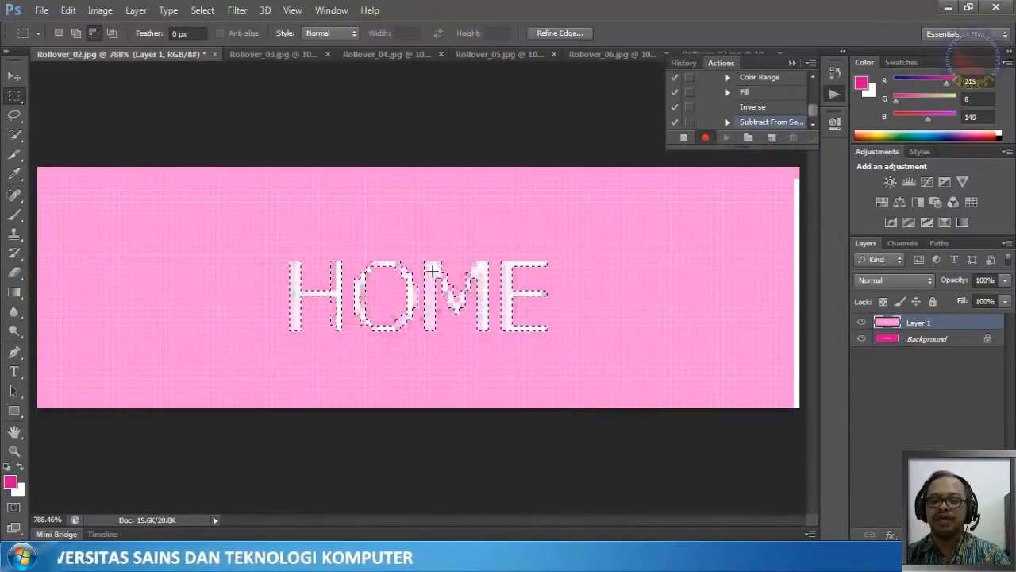
key(ctrl+minus)
key(ctrl+minus)
key(ctrl+minus)
key(ctrl+minus)
key(ctrl+minus)
key(ctrl+minus)
key(ctrl+minus)
key(ctrl+minus)
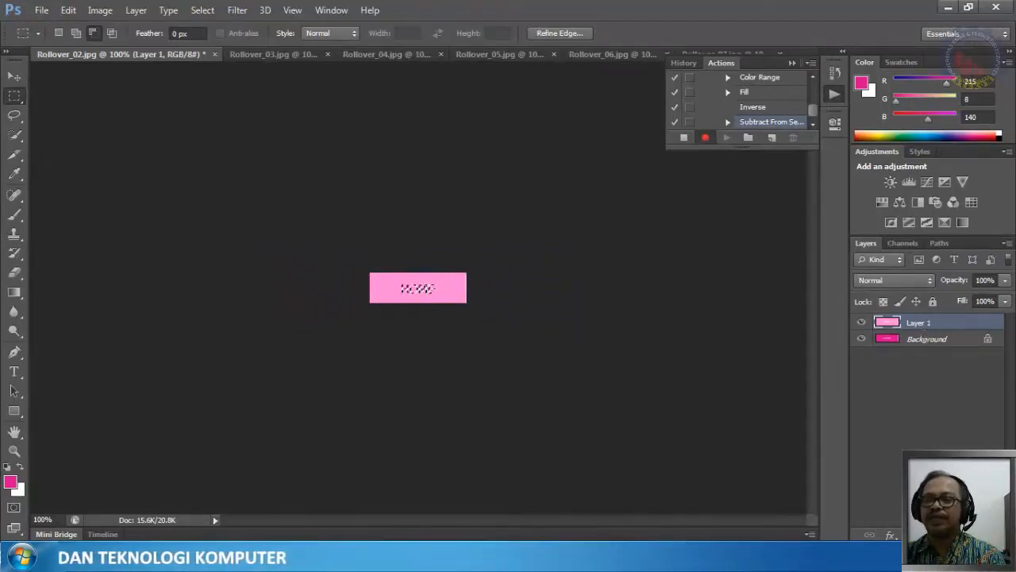
Step: Add a new layer, fill the selected HOME lettering with blue 003cff in Normal mode at 100% opacity, and deselect
key(ctrl+shift+alt+n)
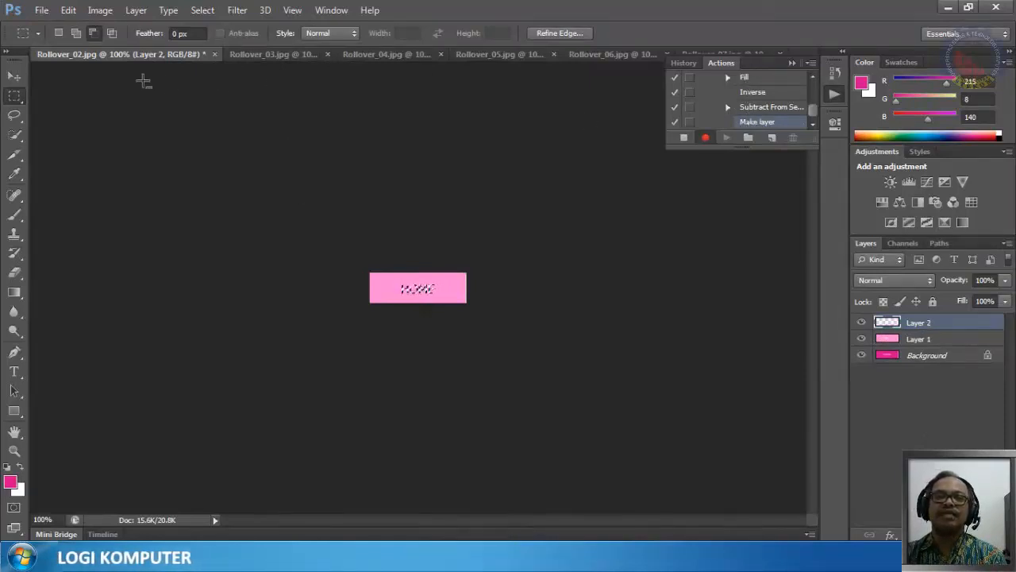
click(68, 10)
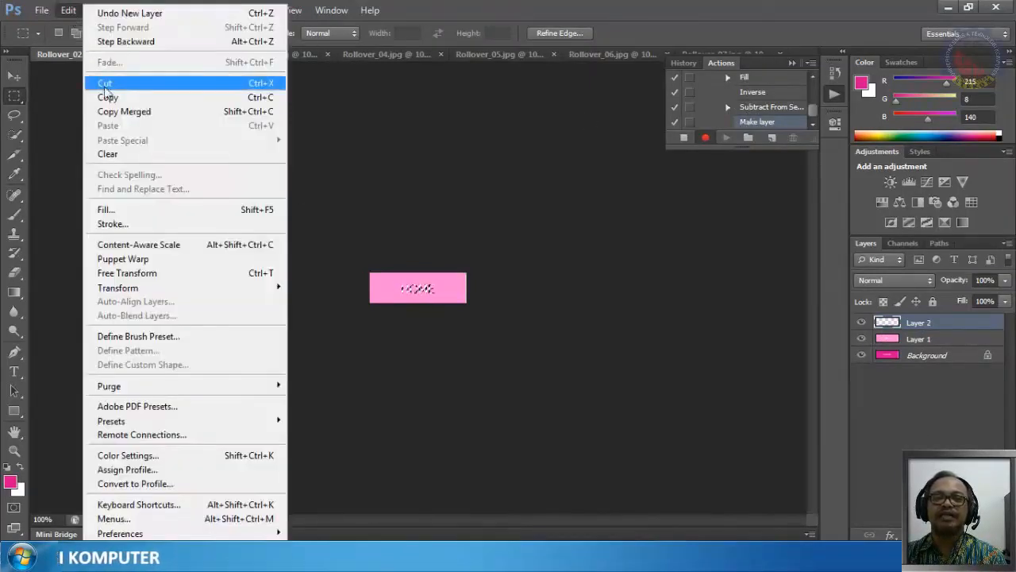
click(139, 207)
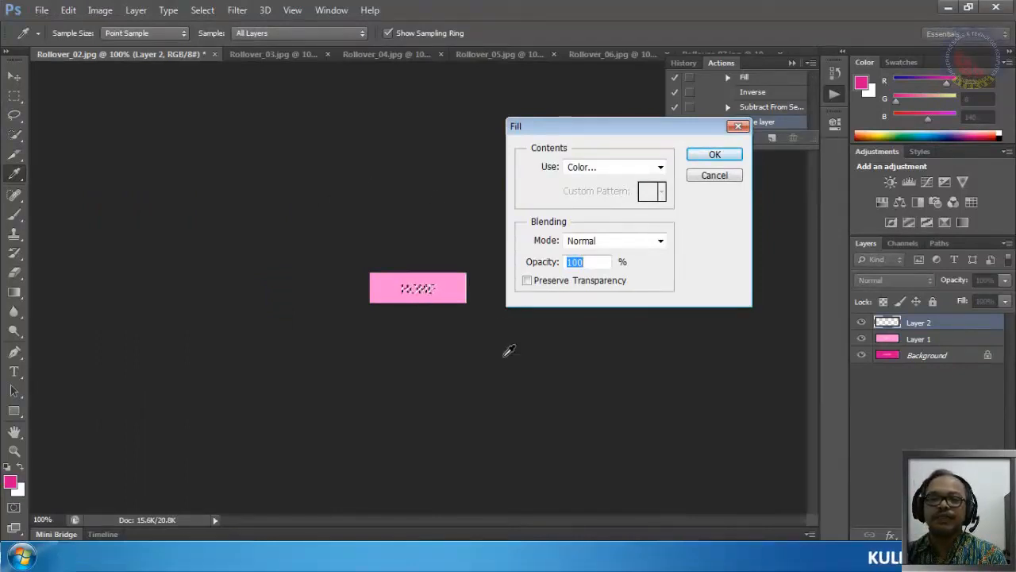
click(611, 168)
click(595, 202)
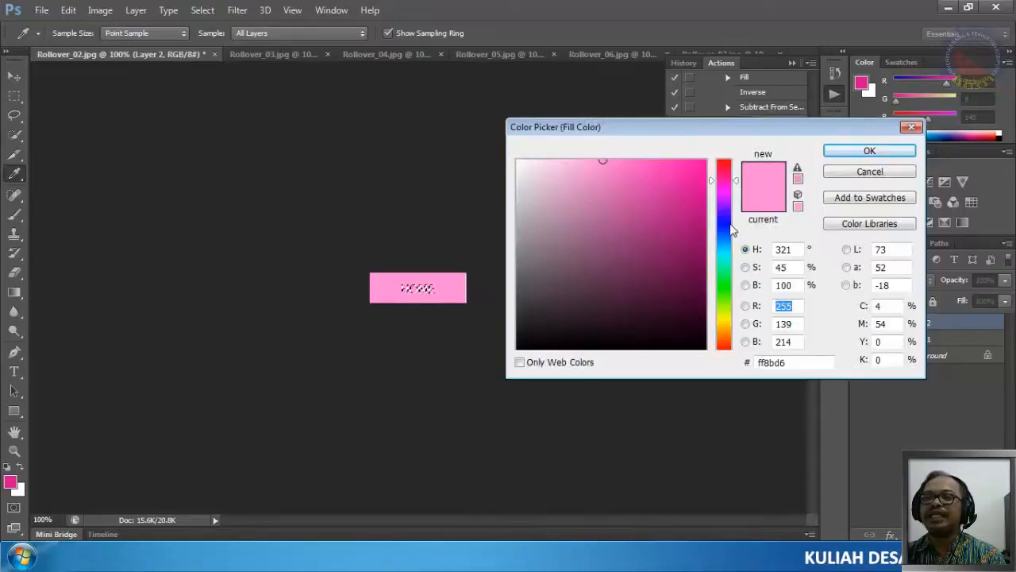
click(729, 231)
drag(682, 208, 742, 150)
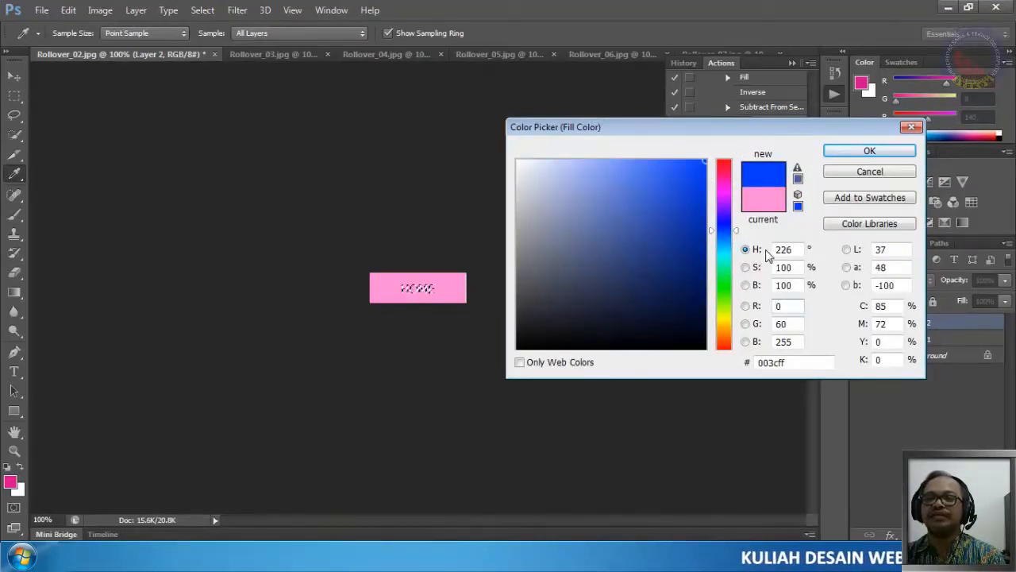
click(869, 151)
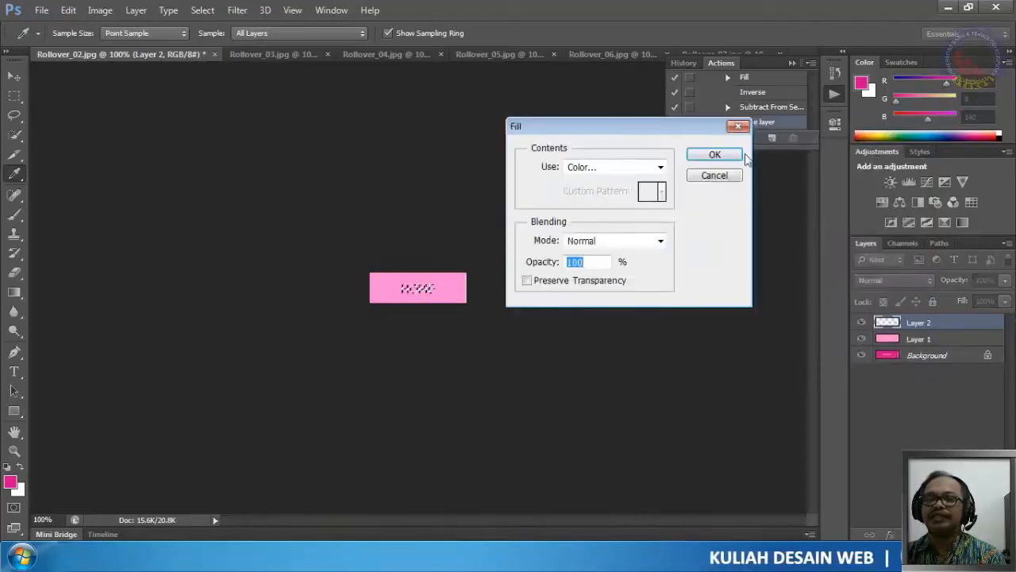
click(714, 155)
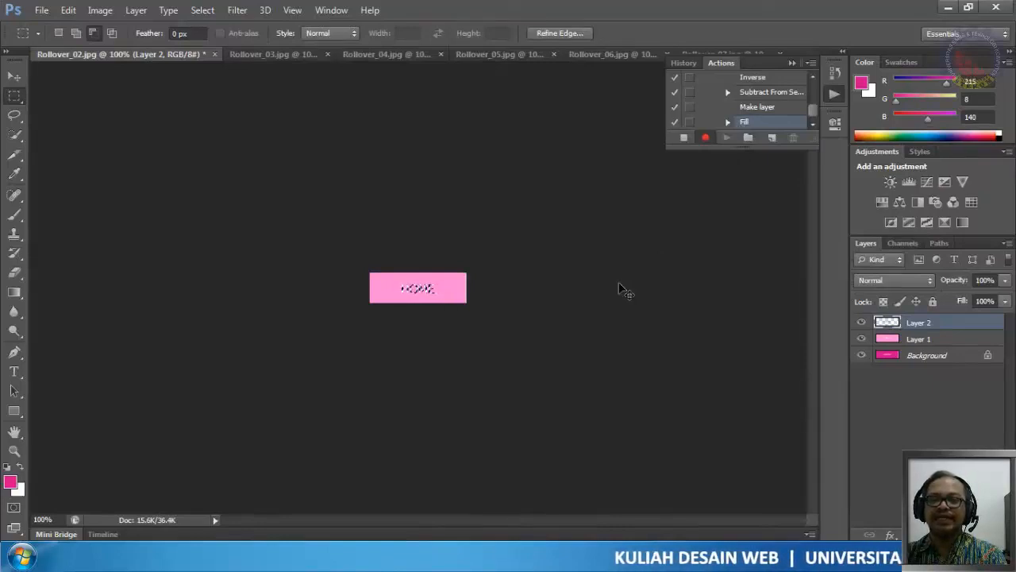
key(ctrl+d)
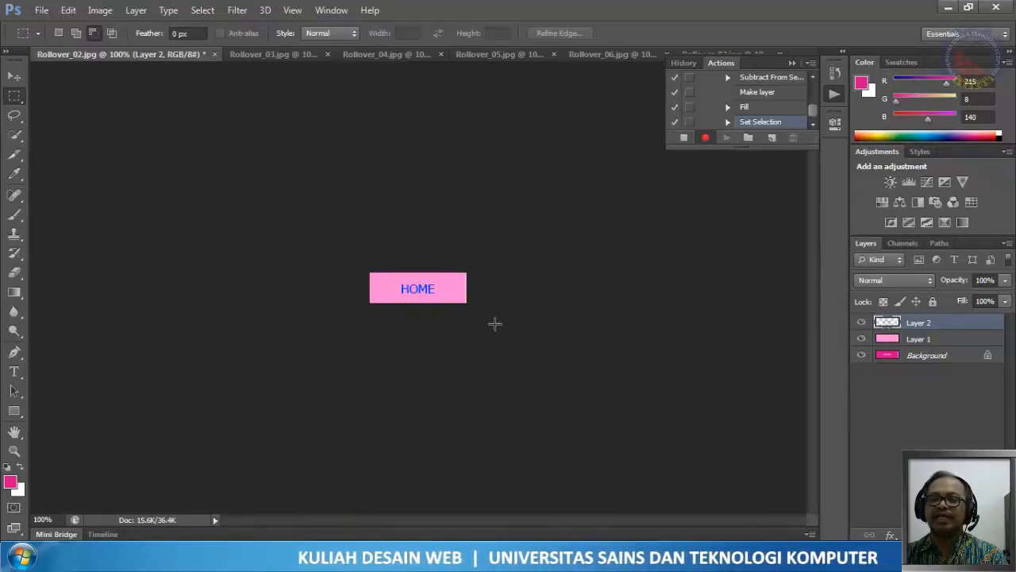
Step: Reload the HOME lettering selection from Layer 2, refill it with dark pink b30050 and deselect, ending the Button action's recording
ctrl+click(888, 322)
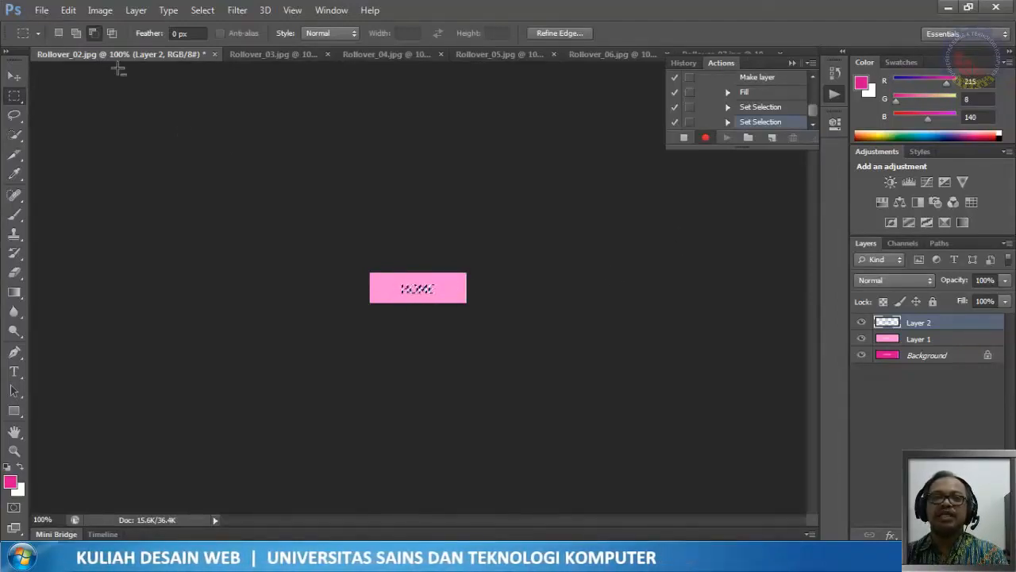
click(68, 10)
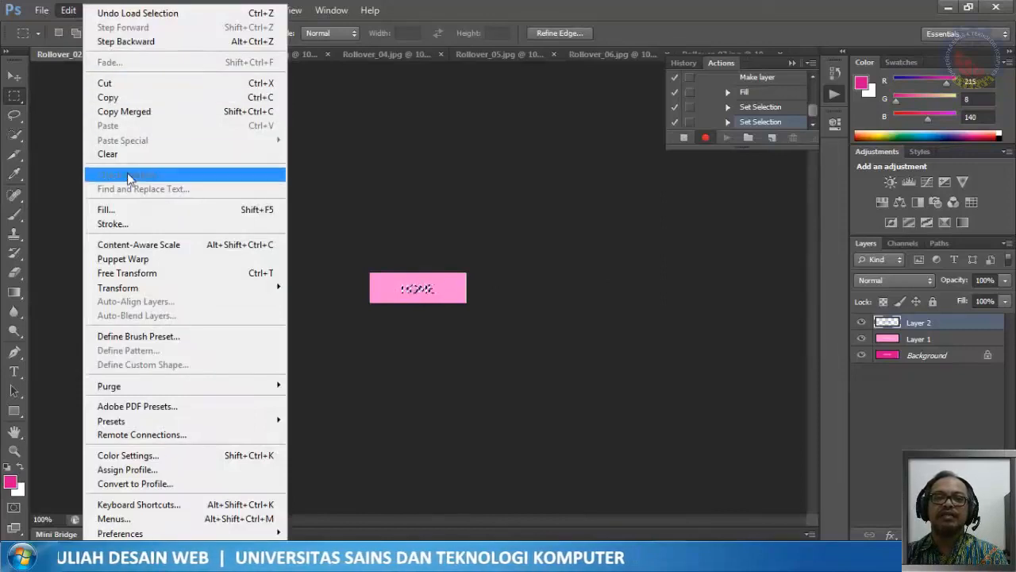
click(127, 210)
click(618, 168)
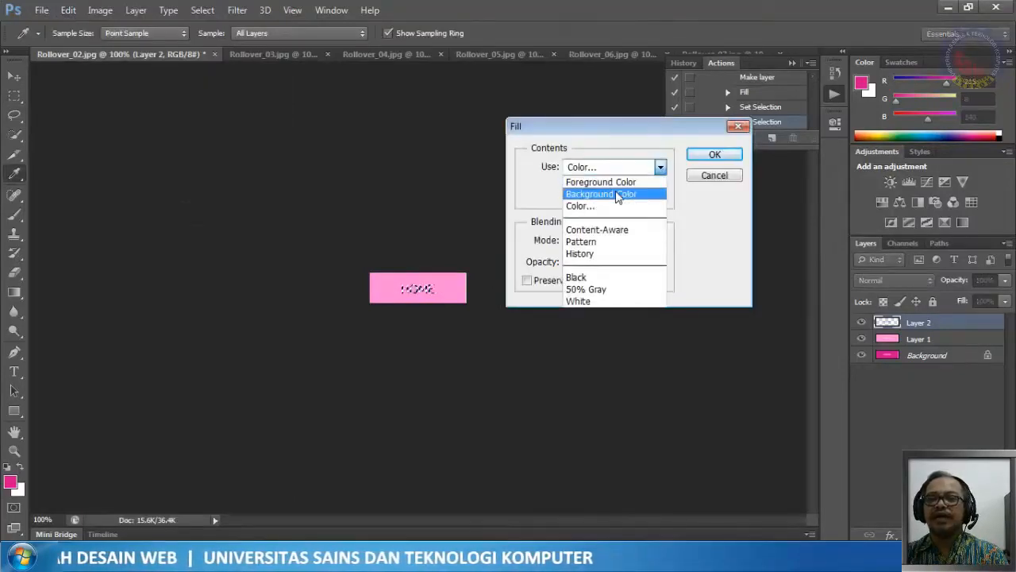
click(612, 205)
mouse_move(725, 182)
mouse_down()
mouse_move(733, 144)
mouse_move(739, 178)
mouse_move(709, 200)
mouse_move(759, 216)
mouse_up()
click(724, 171)
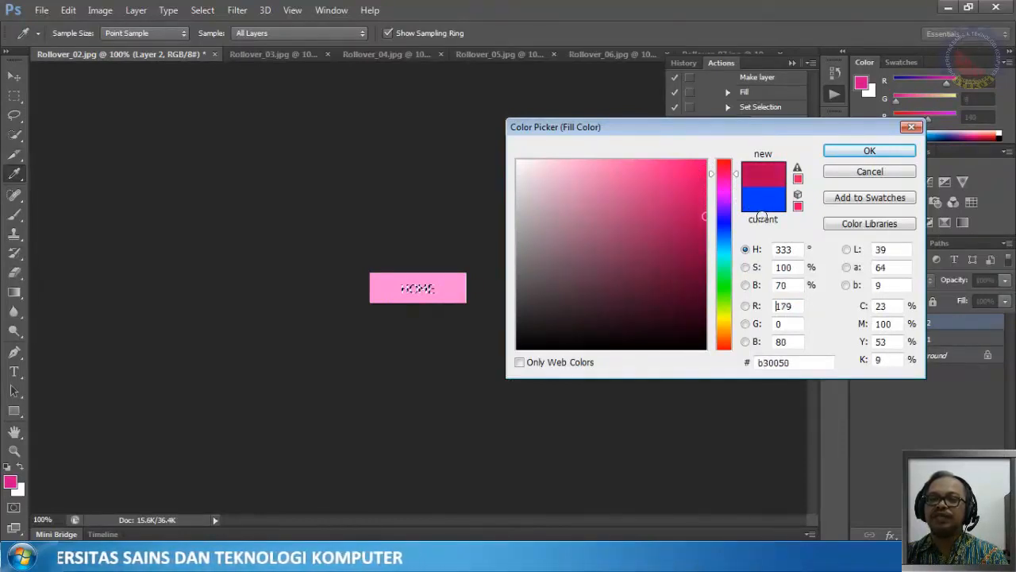
click(853, 151)
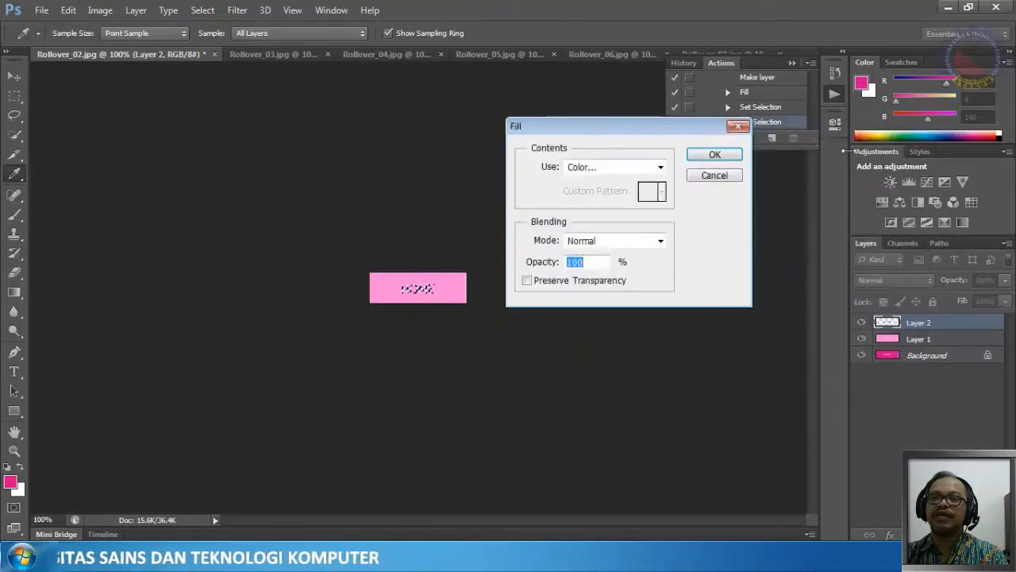
click(724, 157)
key(ctrl+d)
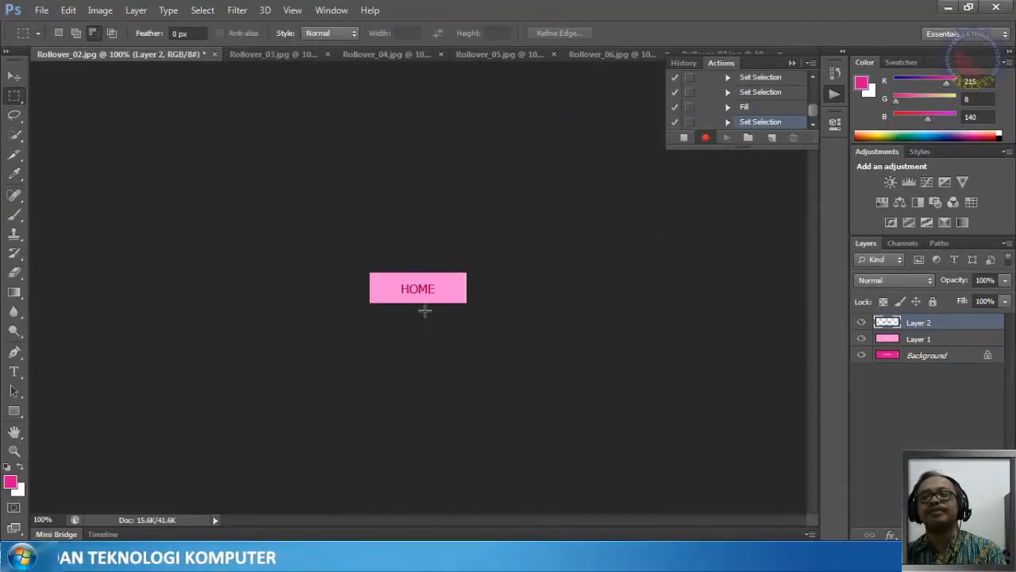
click(684, 138)
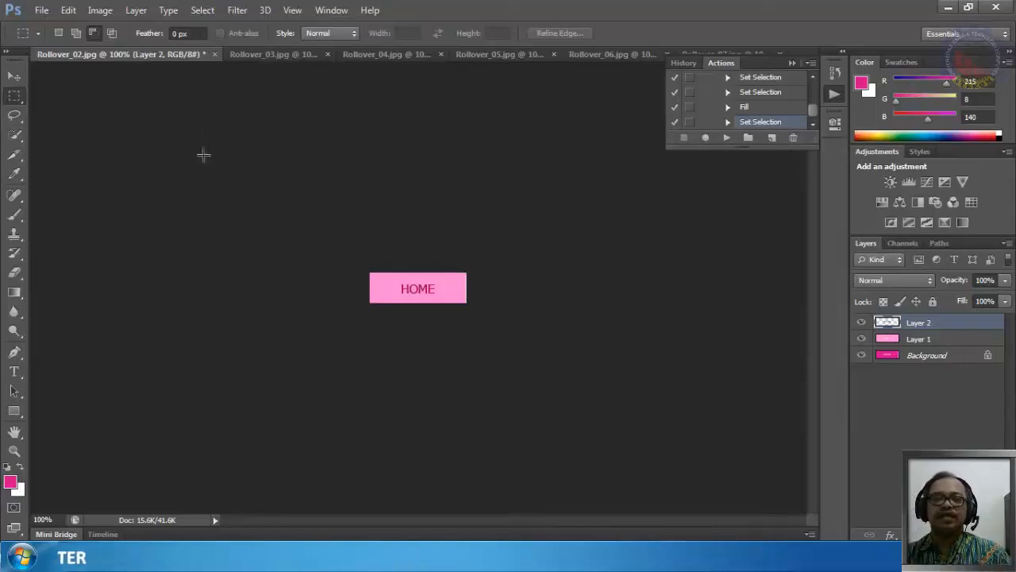
Step: Save the HOME rollover as a JPEG copy named Rollover_02r.jpg in the images folder at Maximum quality 12, Baseline ("Standard")
click(42, 11)
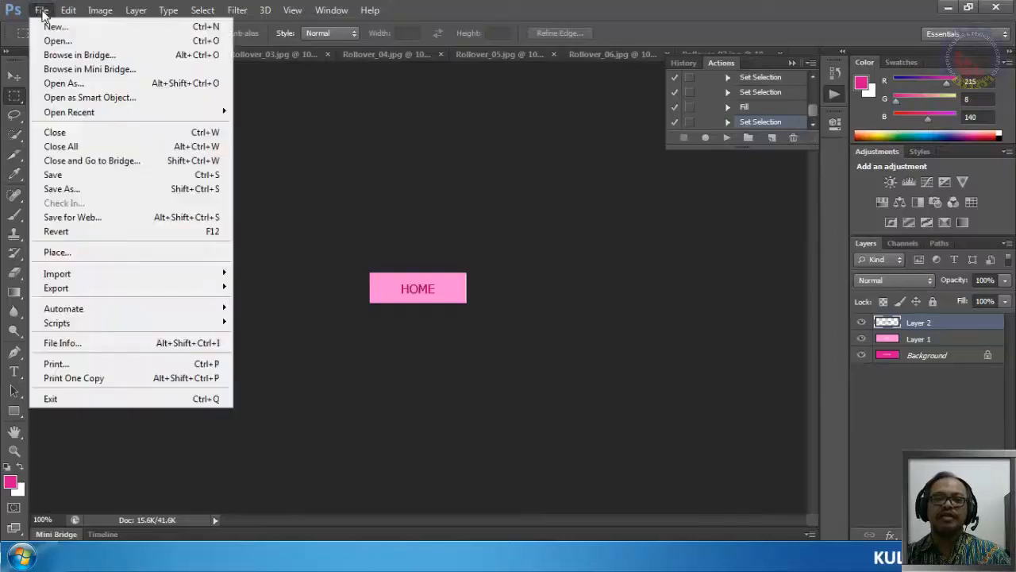
click(91, 194)
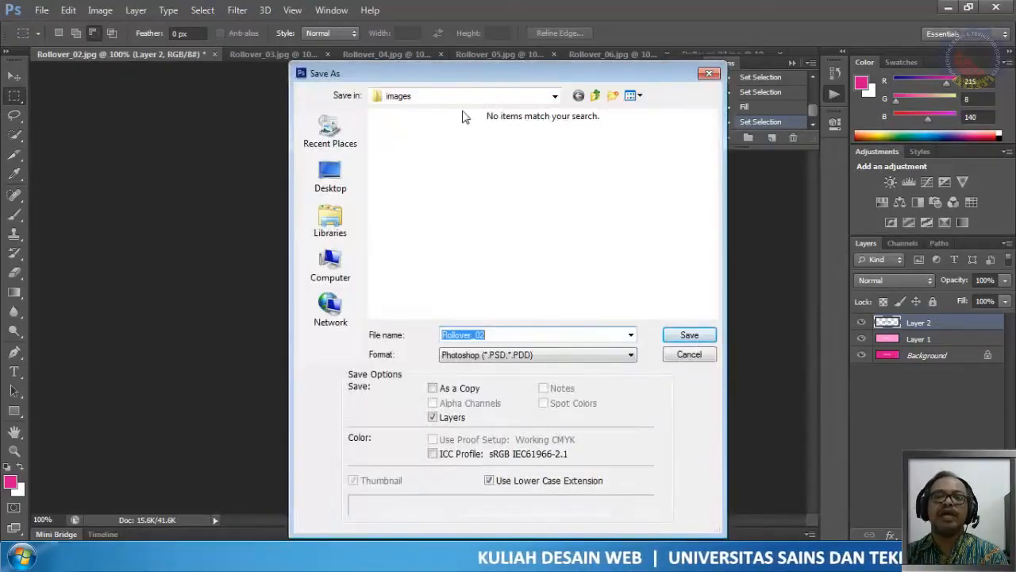
click(502, 334)
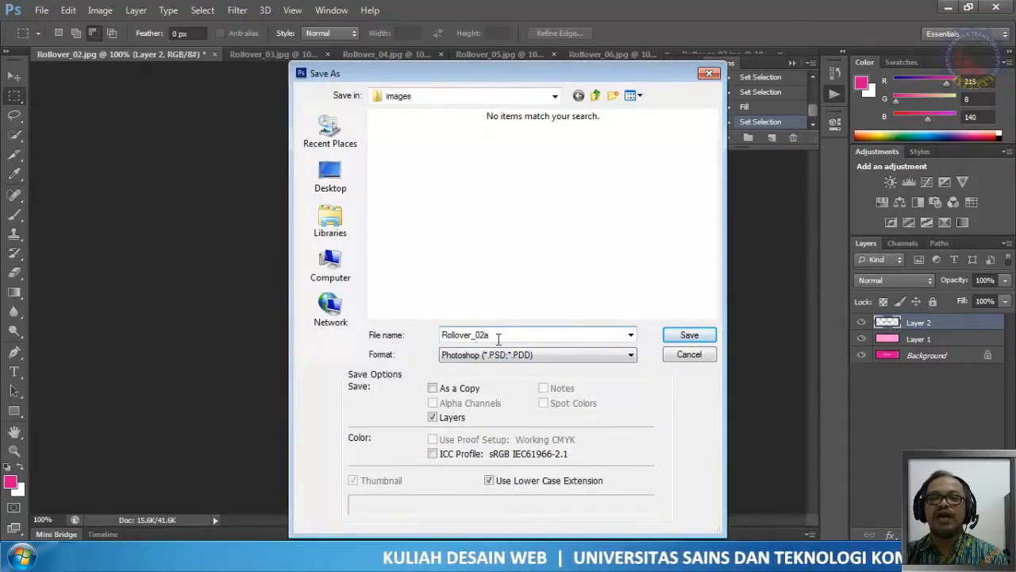
text(a)
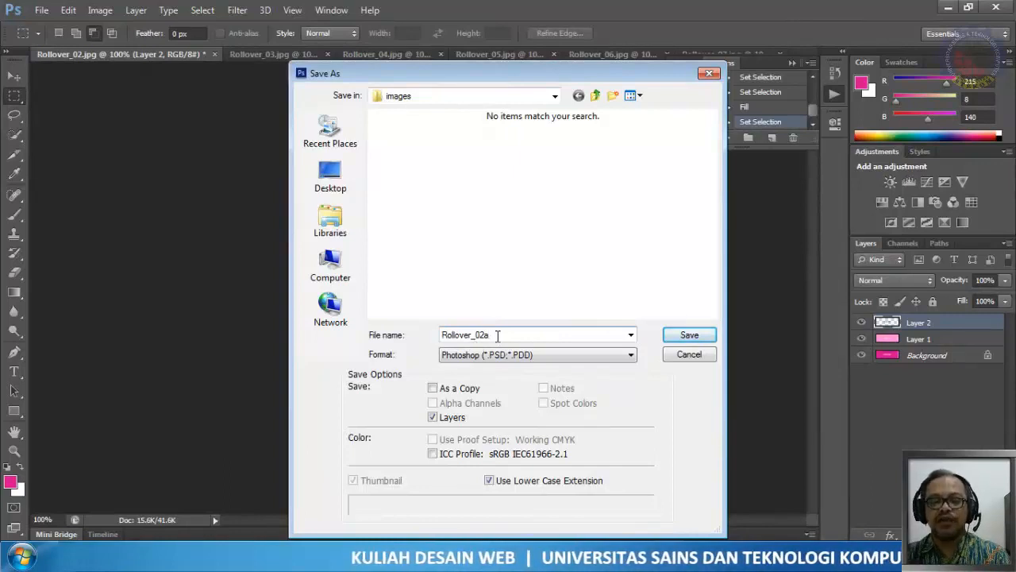
key(BackSpace)
text(r)
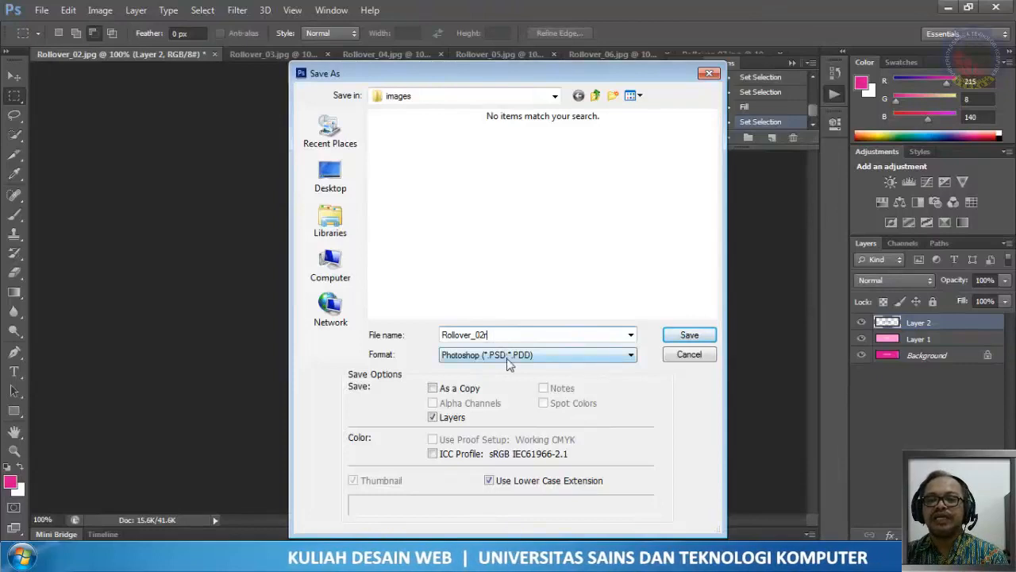
click(508, 355)
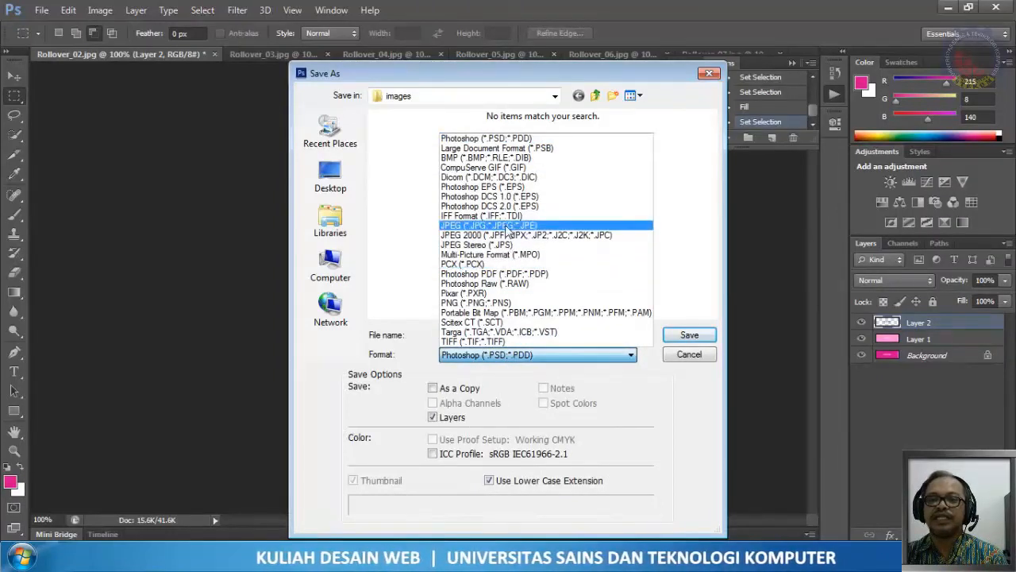
click(507, 226)
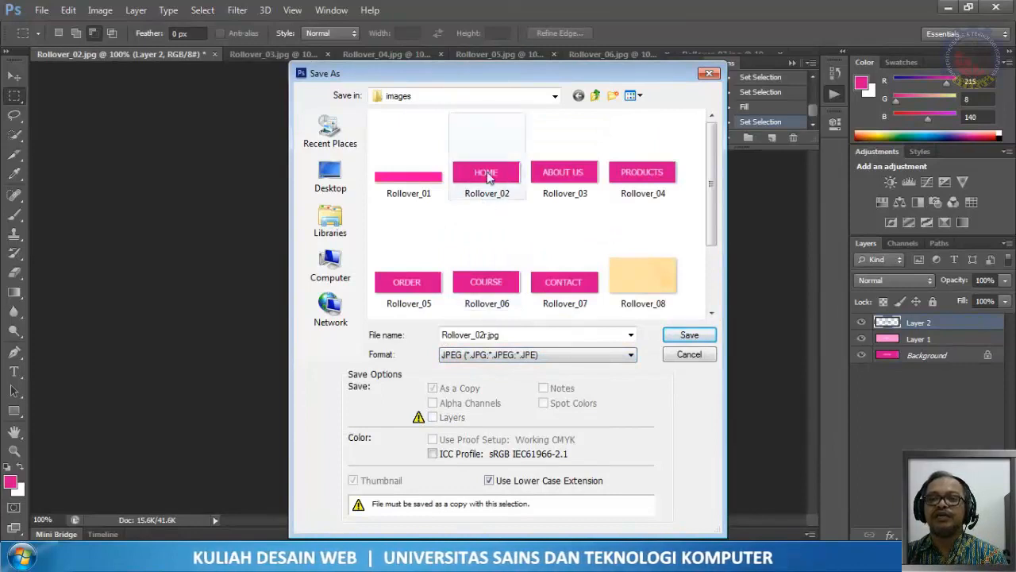
click(483, 335)
key(BackSpace)
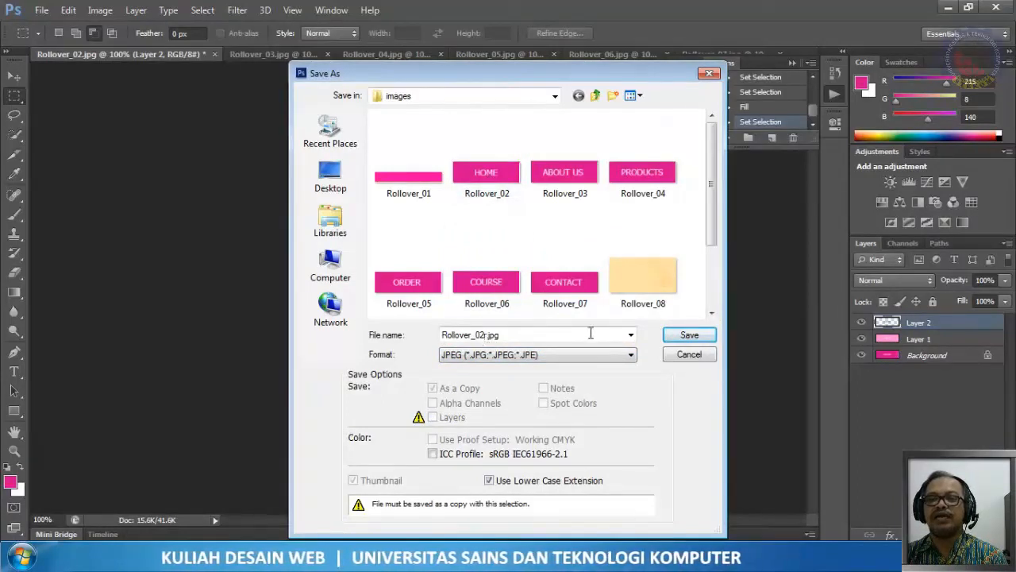
click(690, 336)
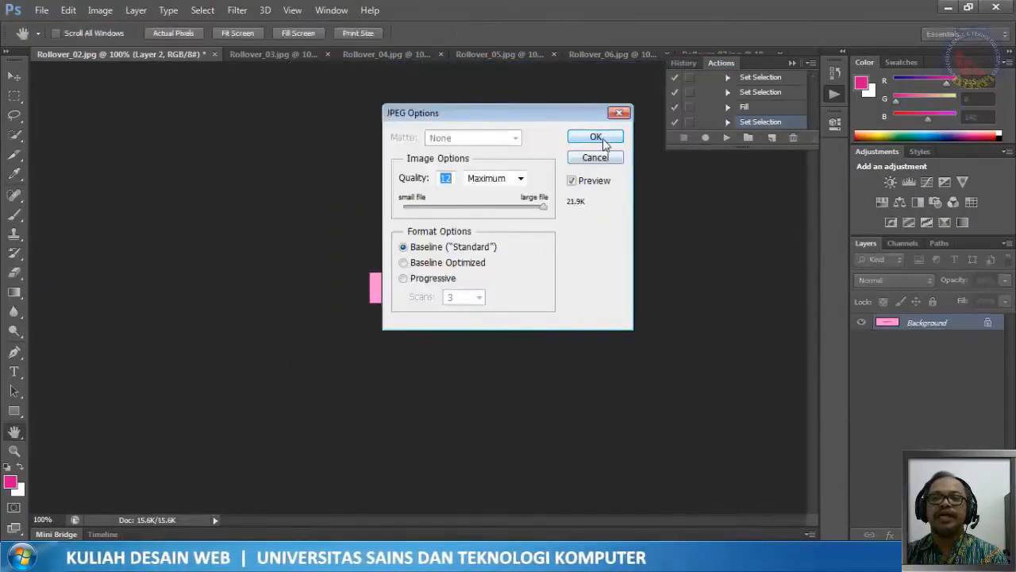
click(596, 137)
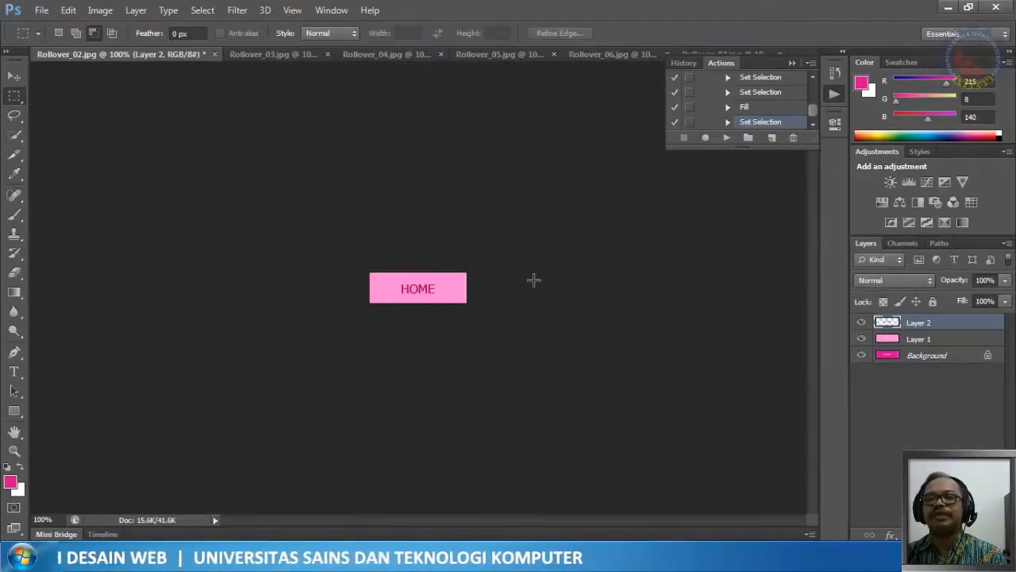
Step: Play the Button action on the ABOUT US image, Rollover_03.jpg
click(265, 54)
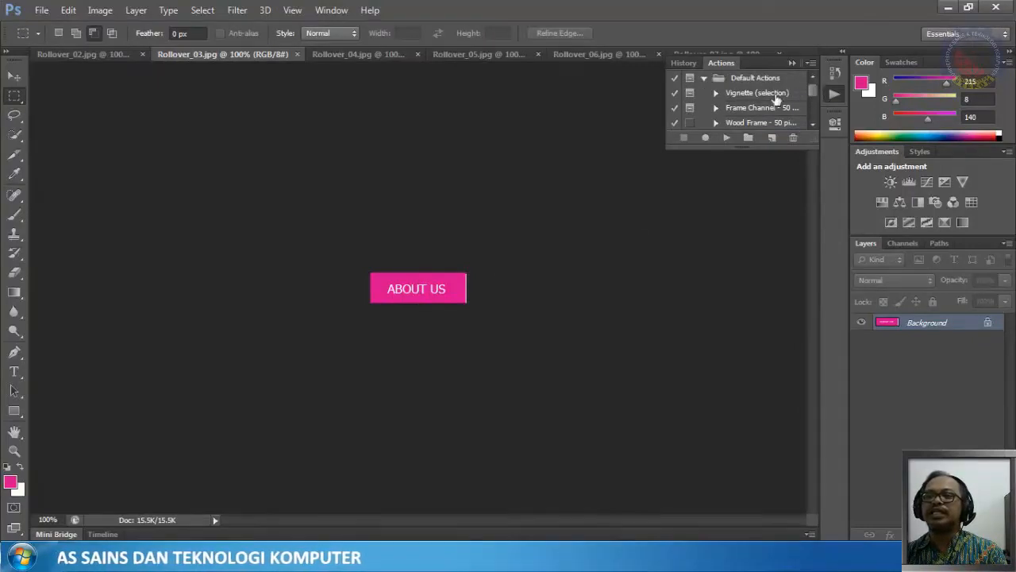
drag(810, 90, 813, 102)
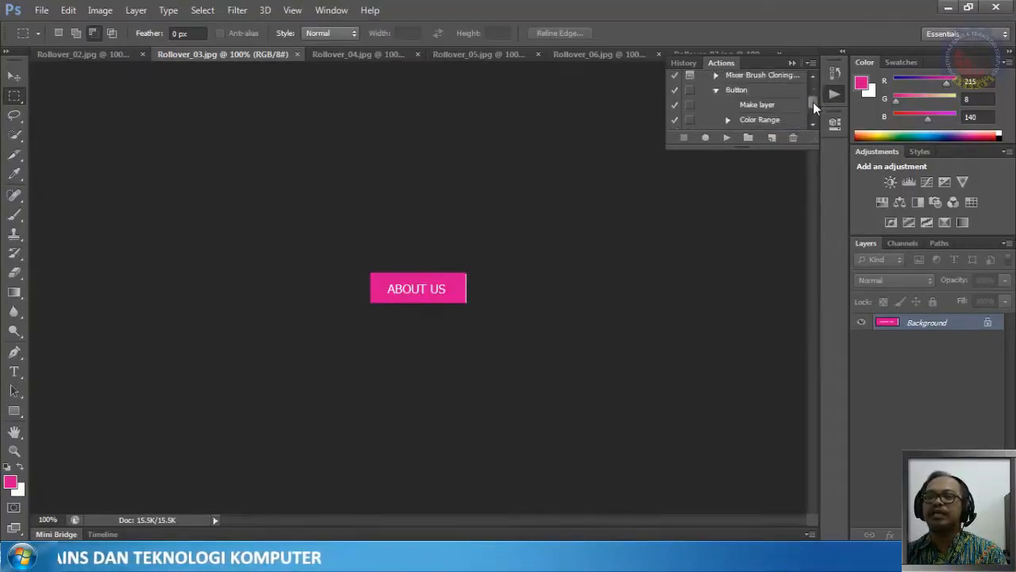
click(738, 94)
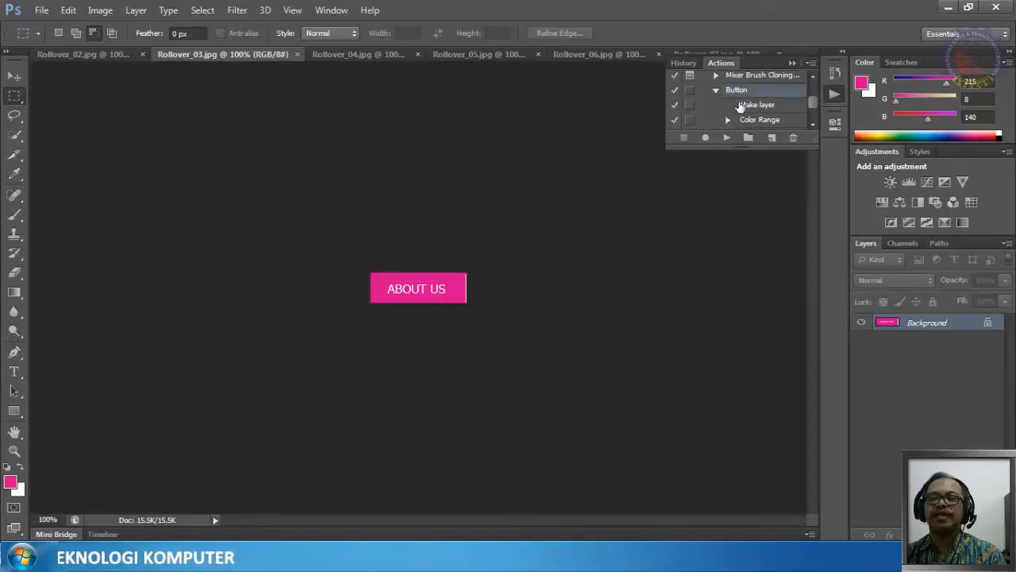
click(727, 138)
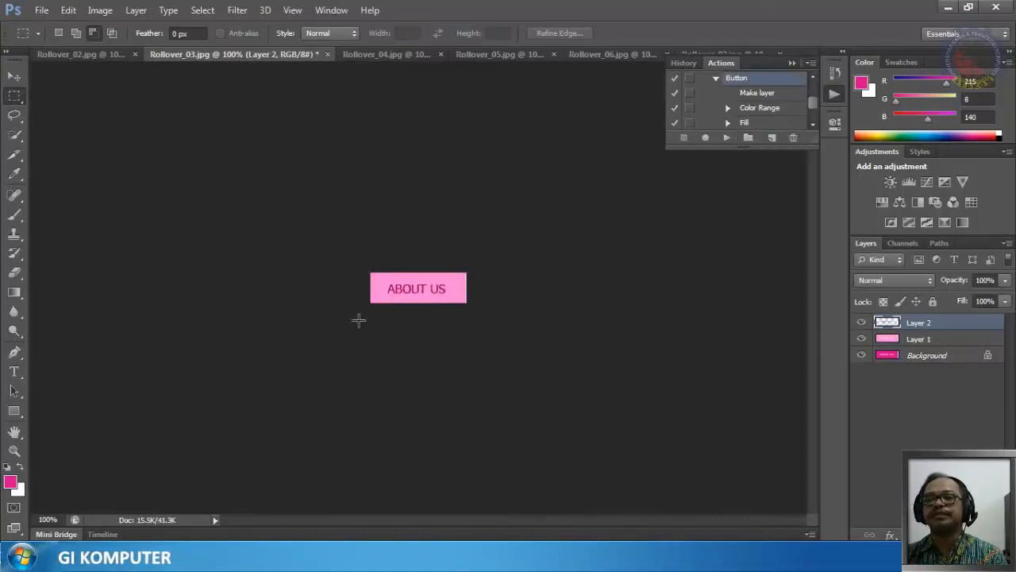
Step: Save the ABOUT US rollover as a JPEG copy named Rollover_03r.jpg in the images folder, accepting the JPEG options
click(41, 11)
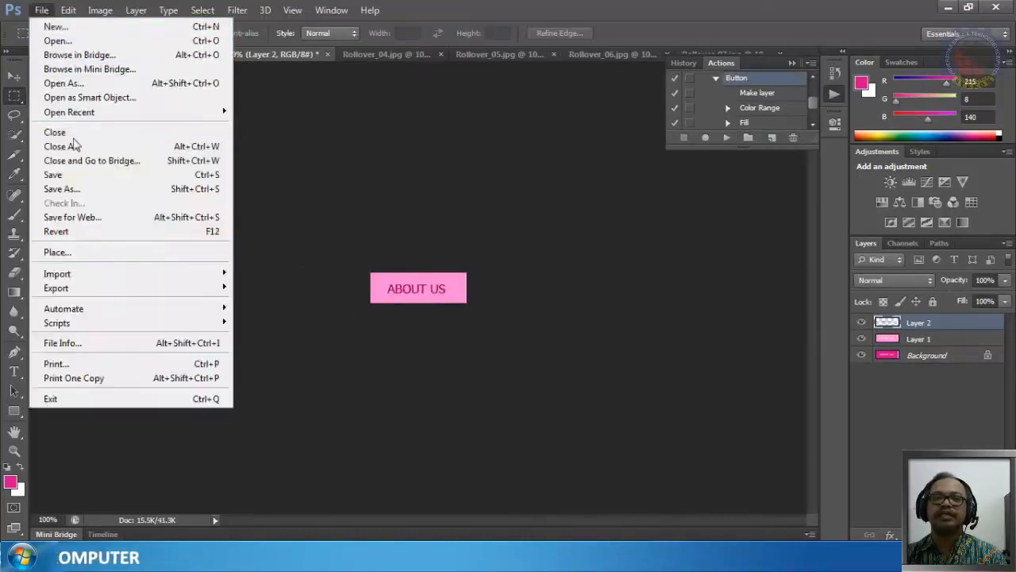
click(73, 188)
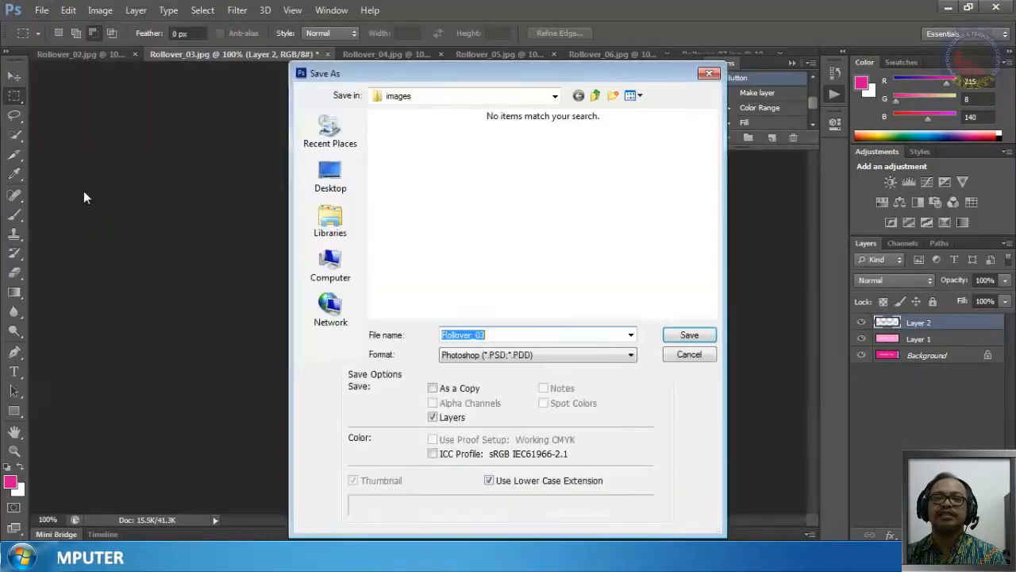
click(503, 334)
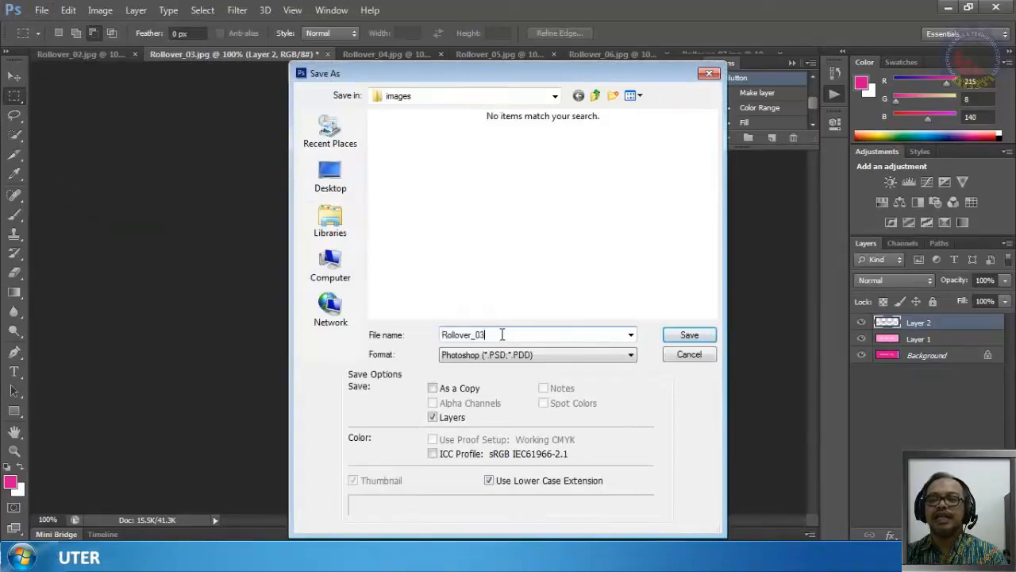
click(536, 361)
click(520, 226)
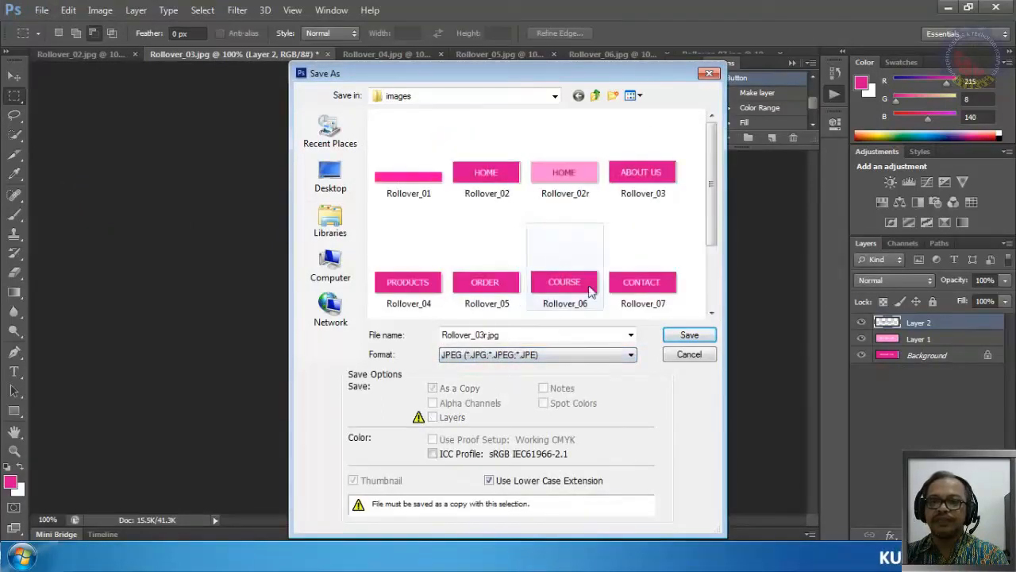
click(689, 335)
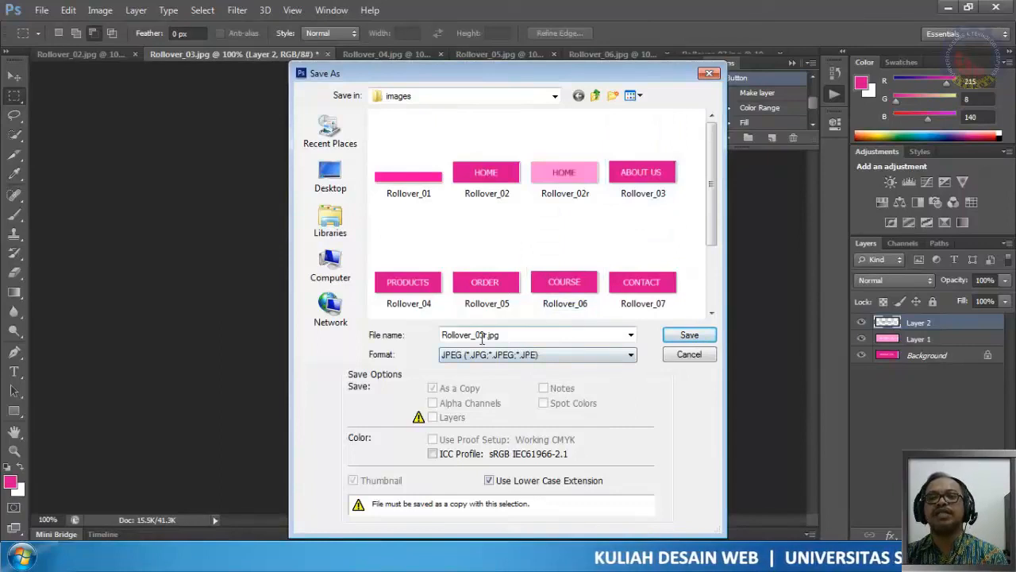
click(686, 335)
click(599, 137)
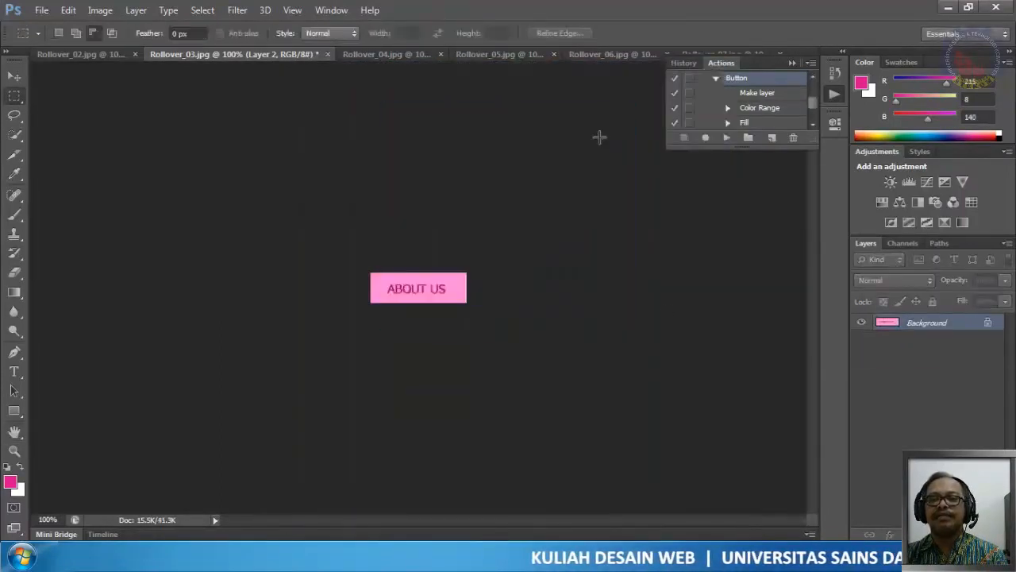
Step: Play the Button action on the PRODUCTS image, Rollover_04.jpg, and save a JPEG copy named Rollover_04r.jpg at Maximum quality 12, Baseline ("Standard")
click(387, 51)
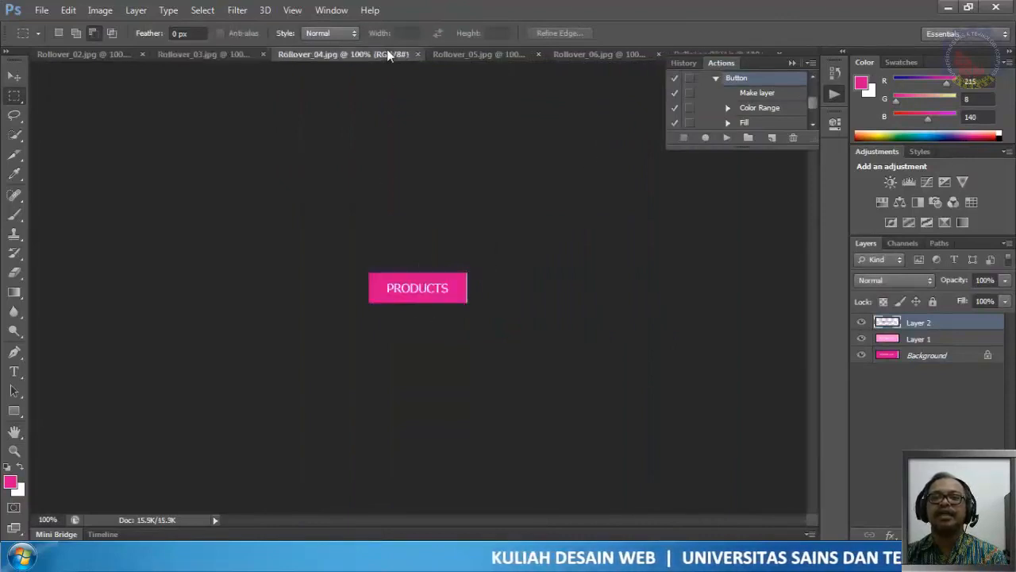
click(726, 138)
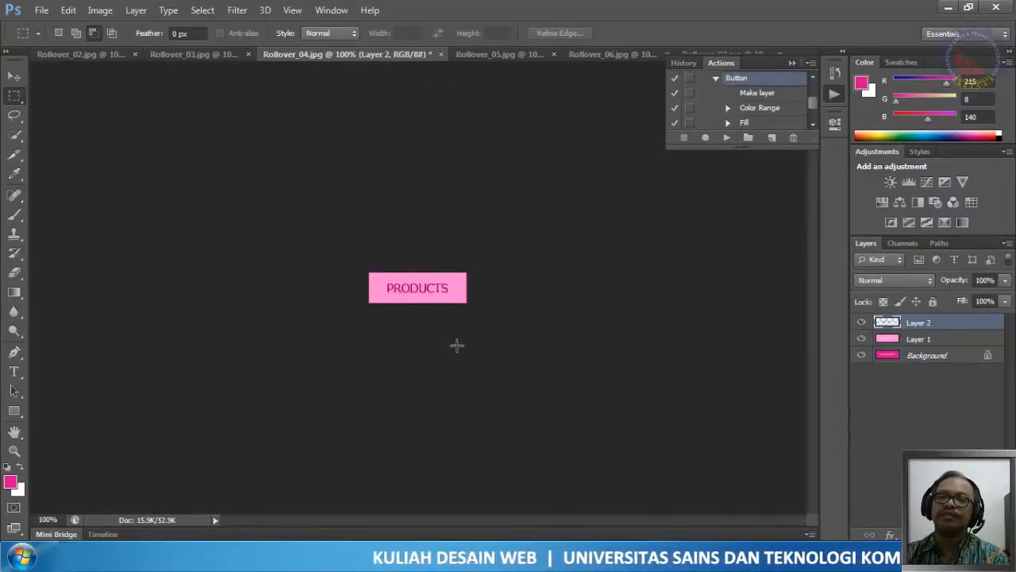
click(70, 10)
click(70, 10)
click(48, 12)
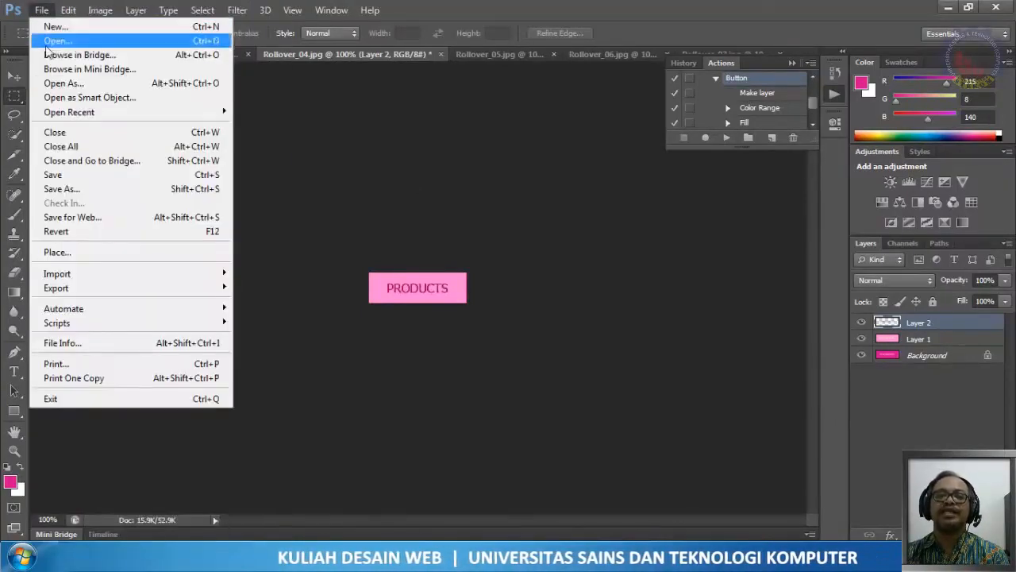
click(84, 191)
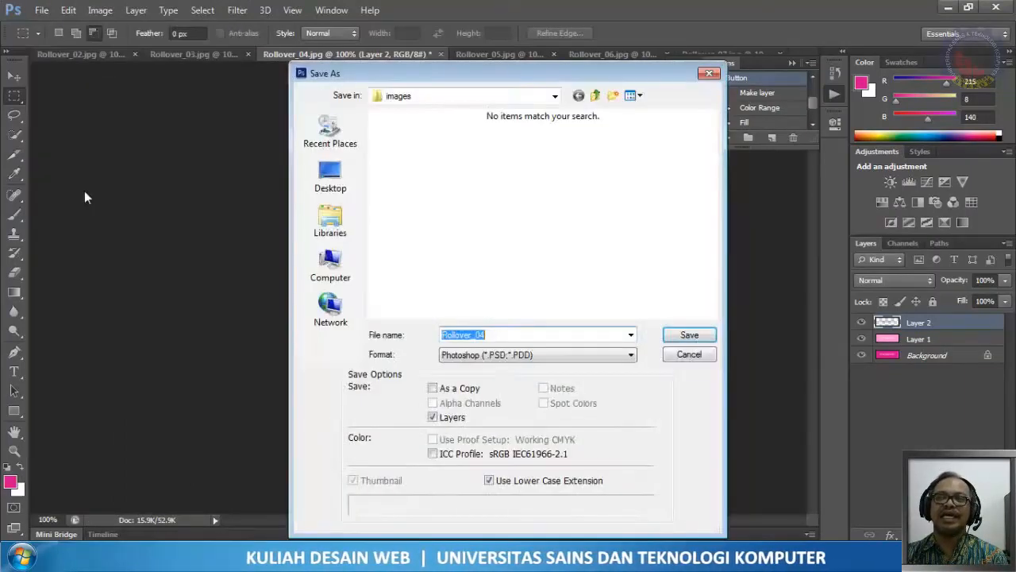
click(520, 335)
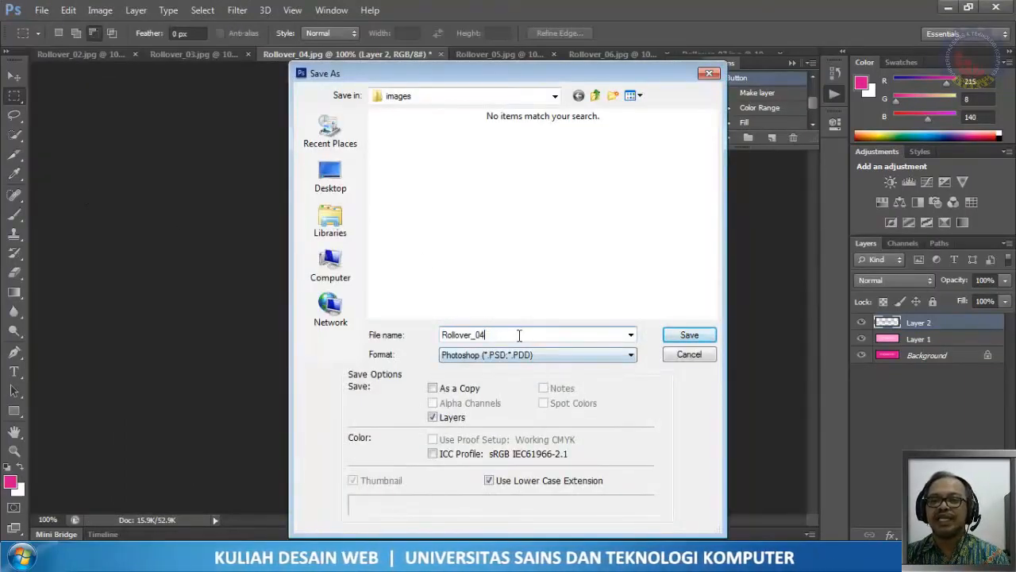
click(588, 362)
click(536, 227)
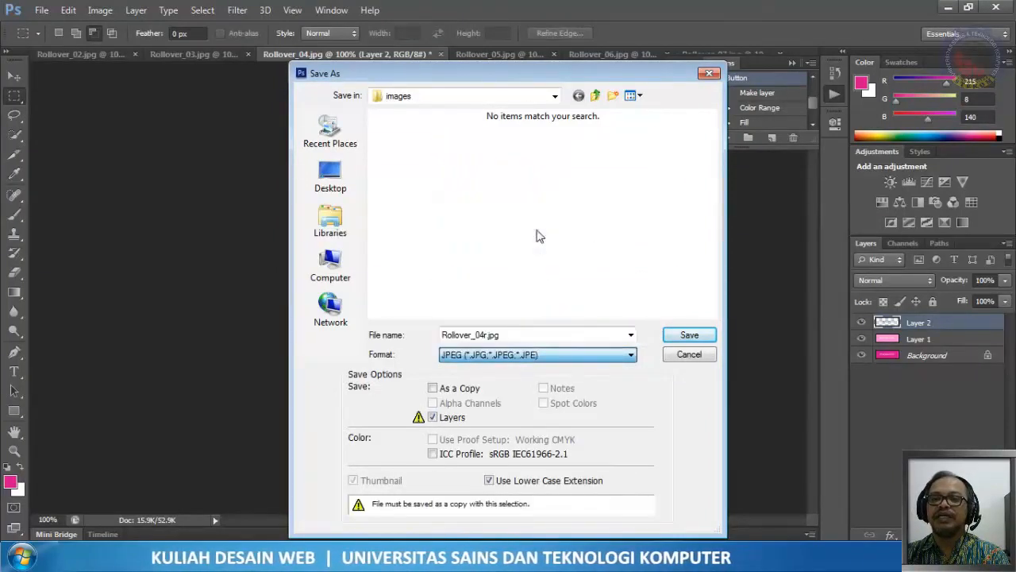
click(684, 335)
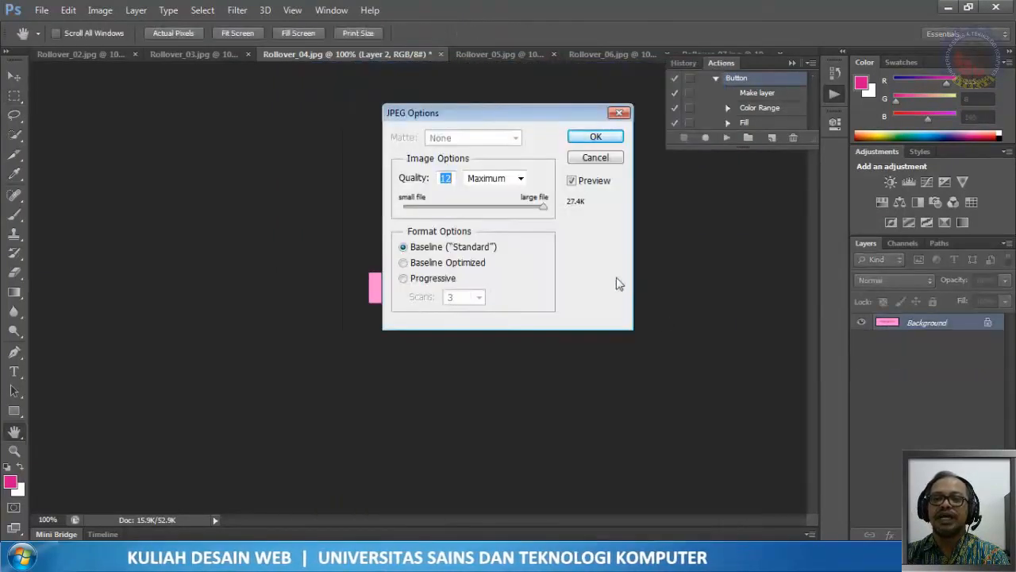
click(591, 137)
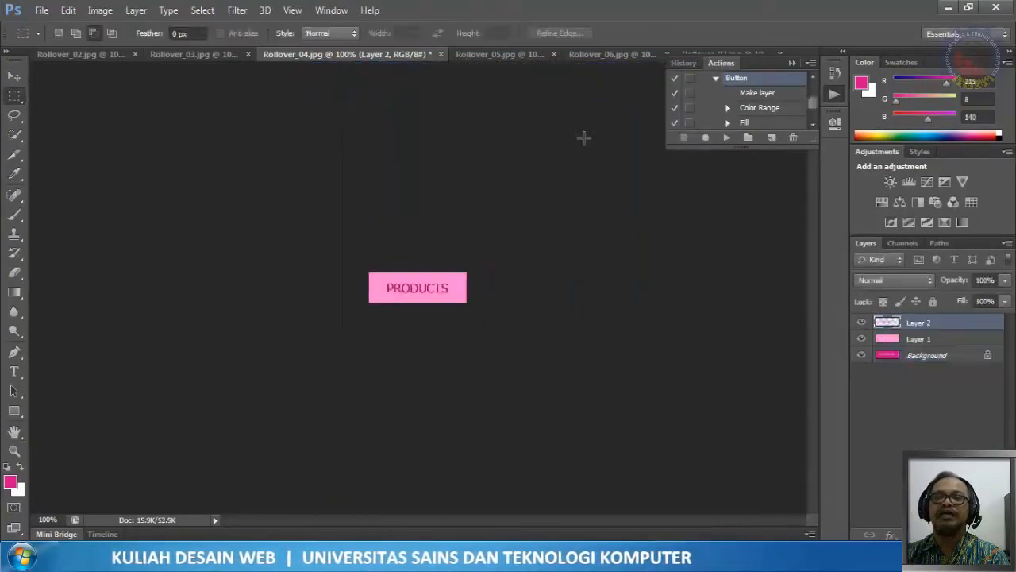
Step: Play the Button action on the ORDER image, Rollover_05.jpg, and save a JPEG copy named Rollover_05r.jpg at Maximum quality 12, Baseline ("Standard")
click(511, 57)
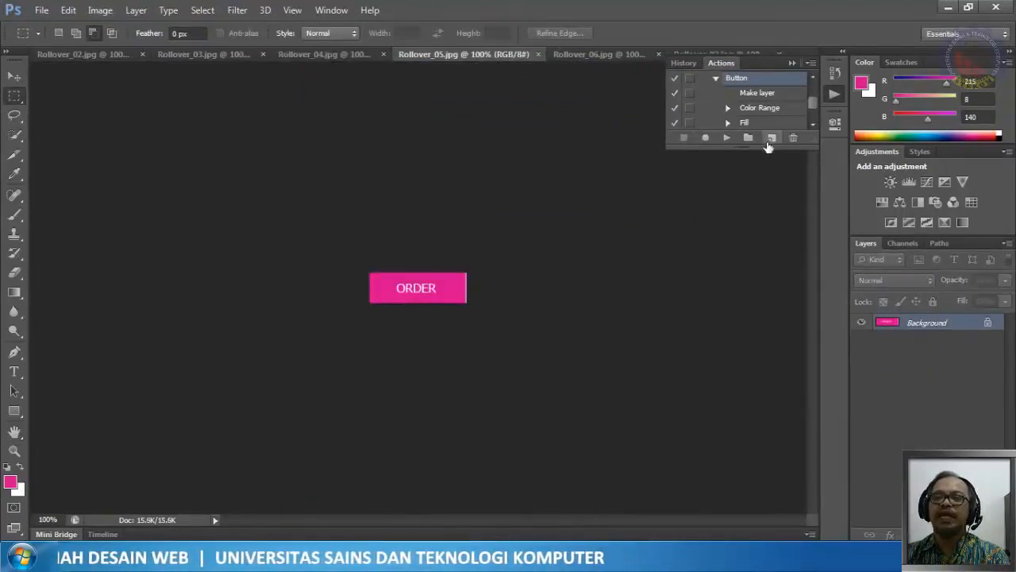
click(726, 138)
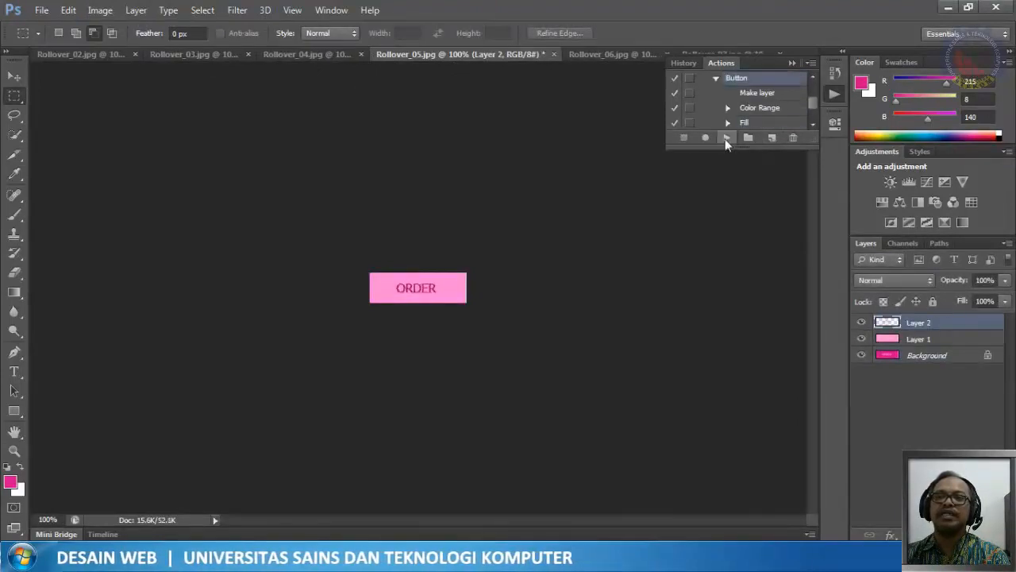
click(43, 10)
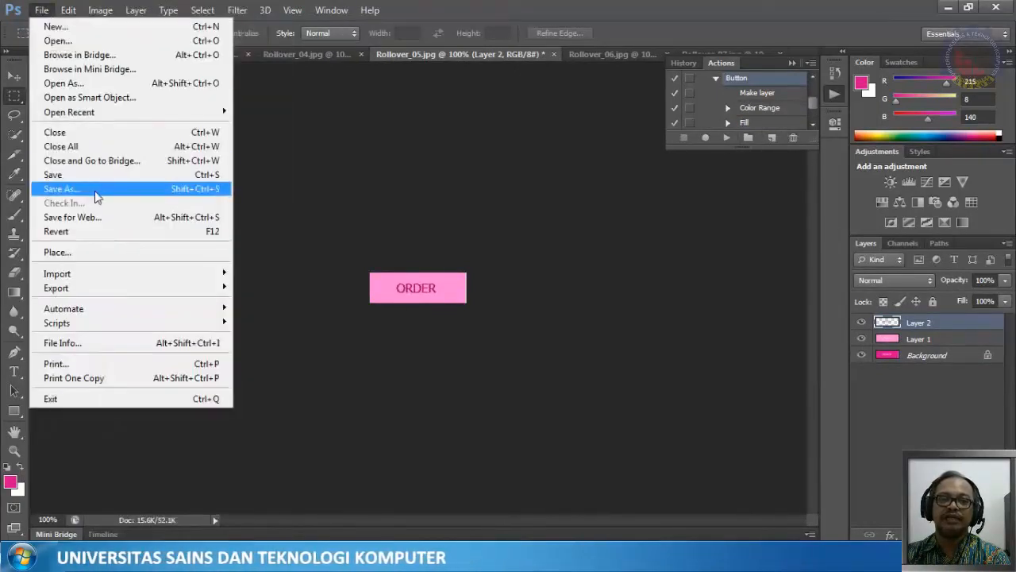
click(95, 192)
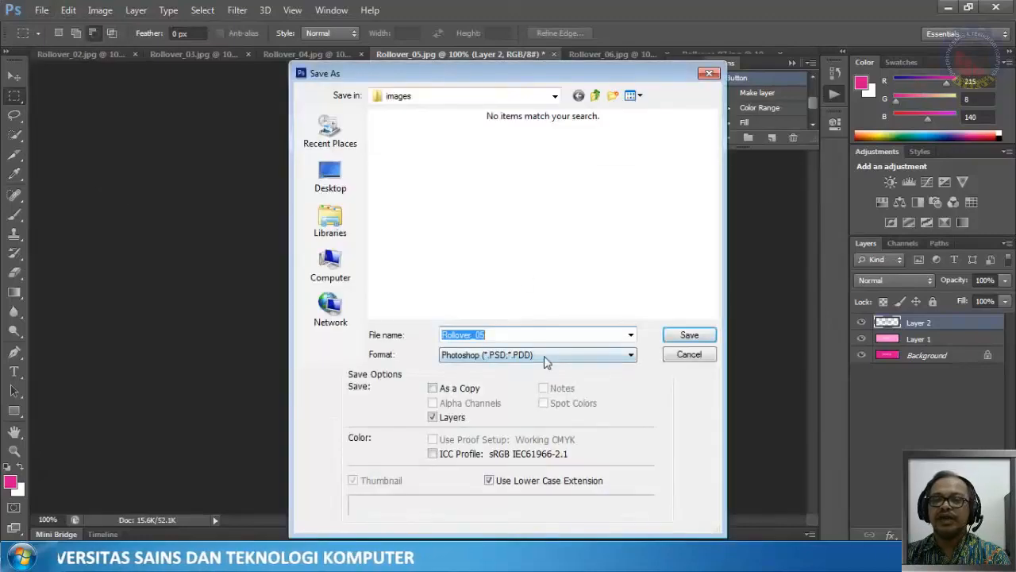
click(527, 334)
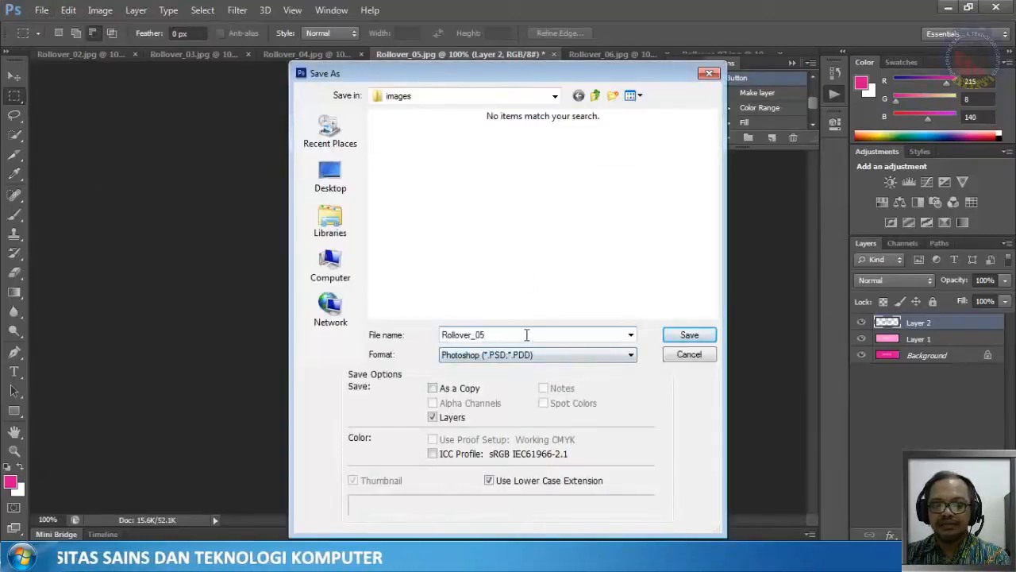
click(536, 355)
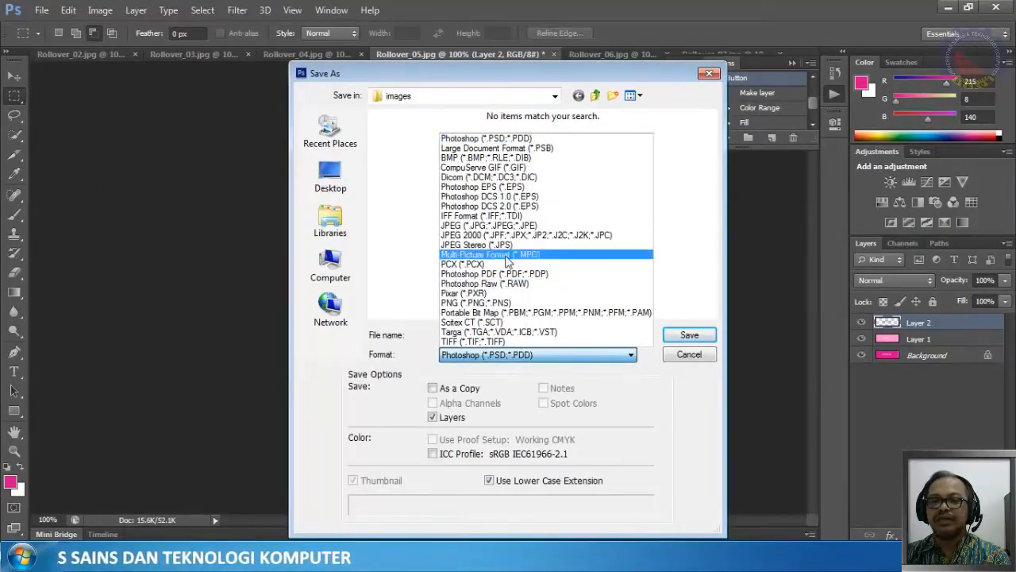
click(503, 227)
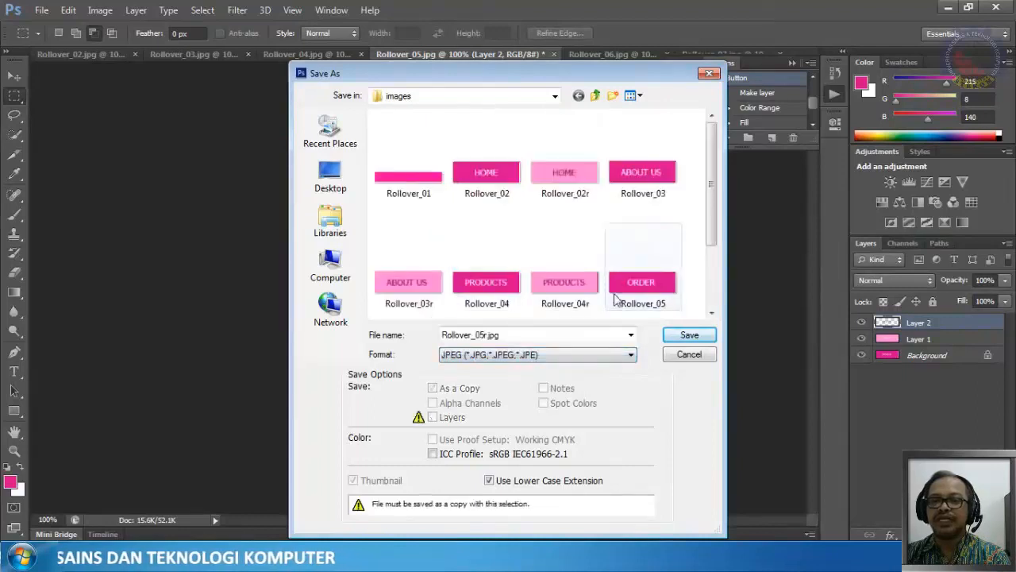
click(689, 336)
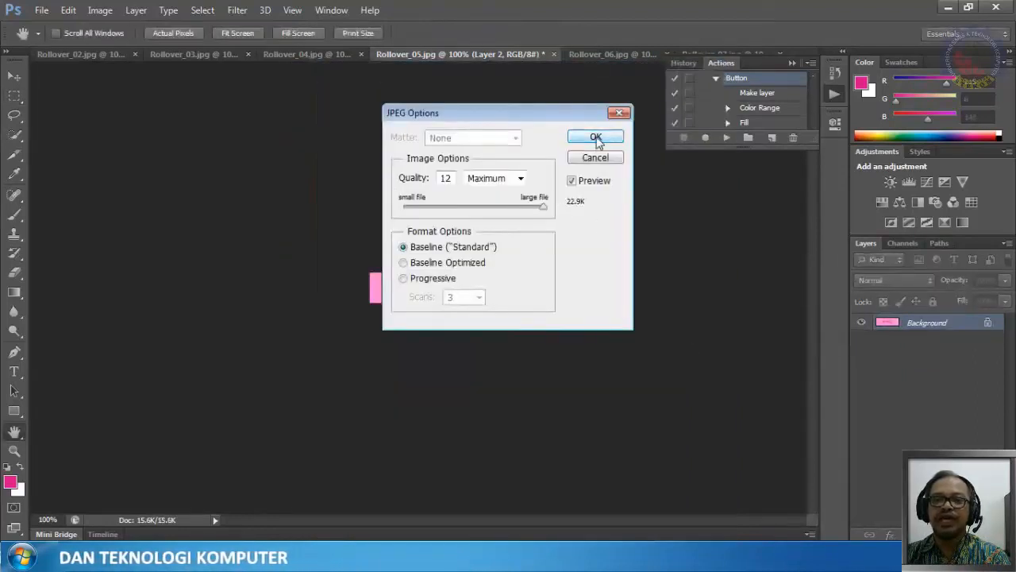
click(592, 135)
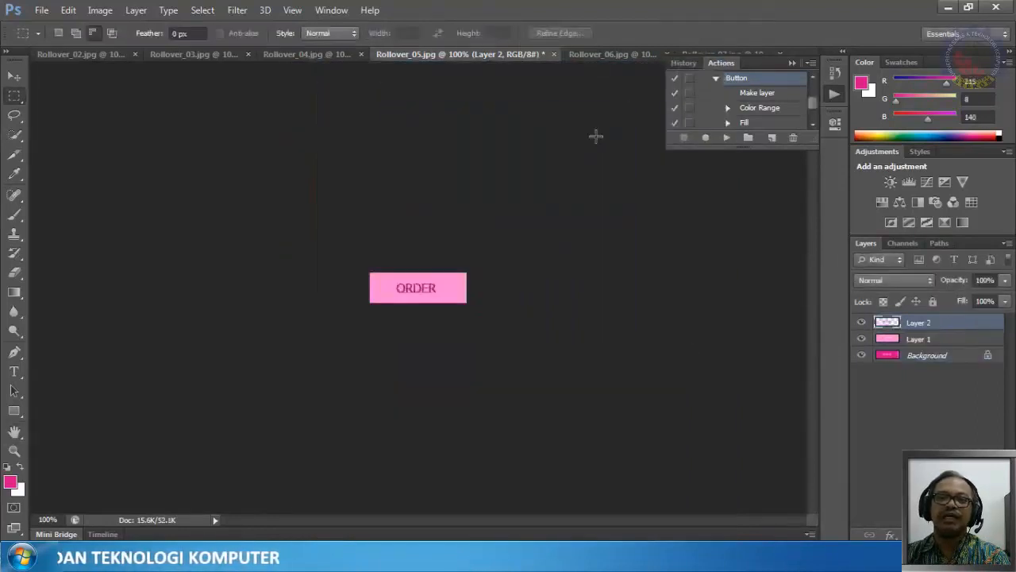
Step: Play the Button action on the COURSE image, Rollover_06.jpg, and save it as a JPEG copy named Rollover_06r.jpg in the images folder
click(582, 55)
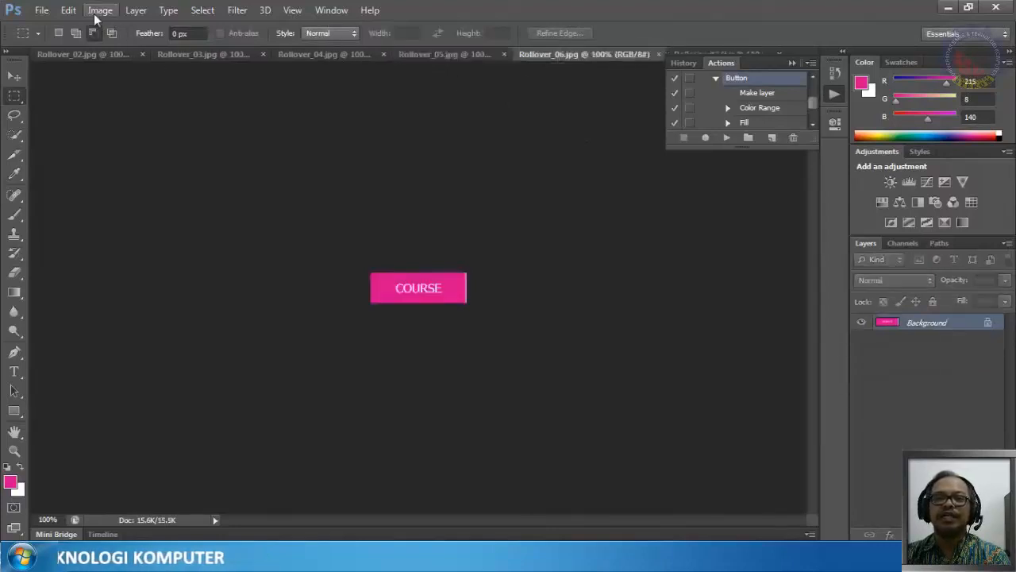
click(726, 138)
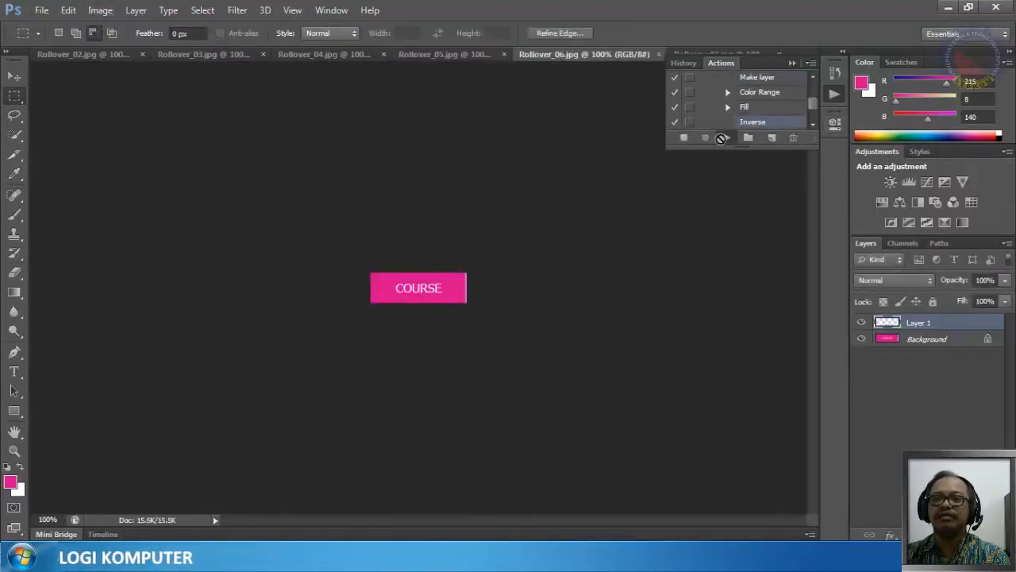
click(40, 10)
click(97, 196)
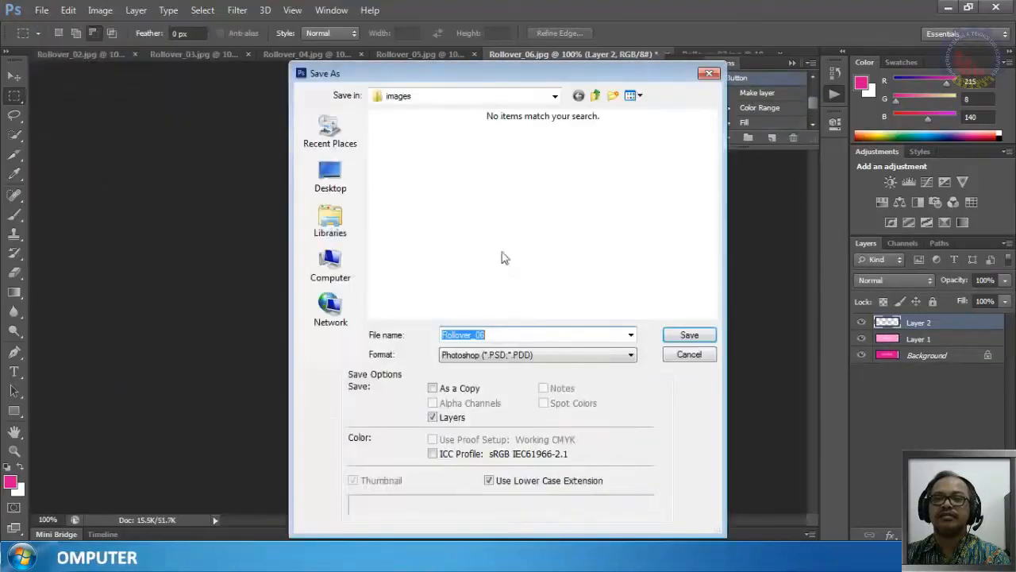
click(499, 336)
text(r)
click(531, 359)
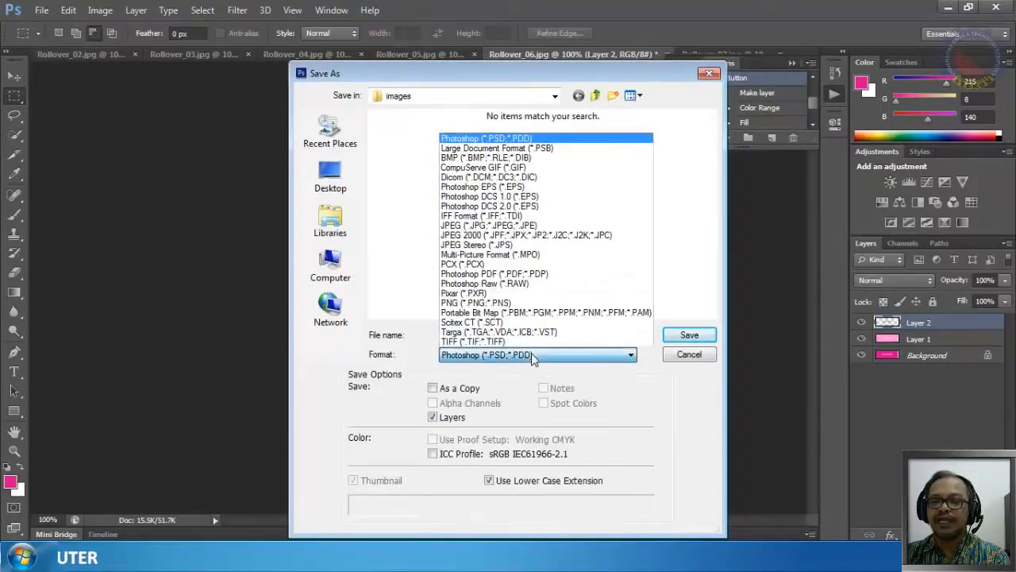
click(508, 232)
click(689, 333)
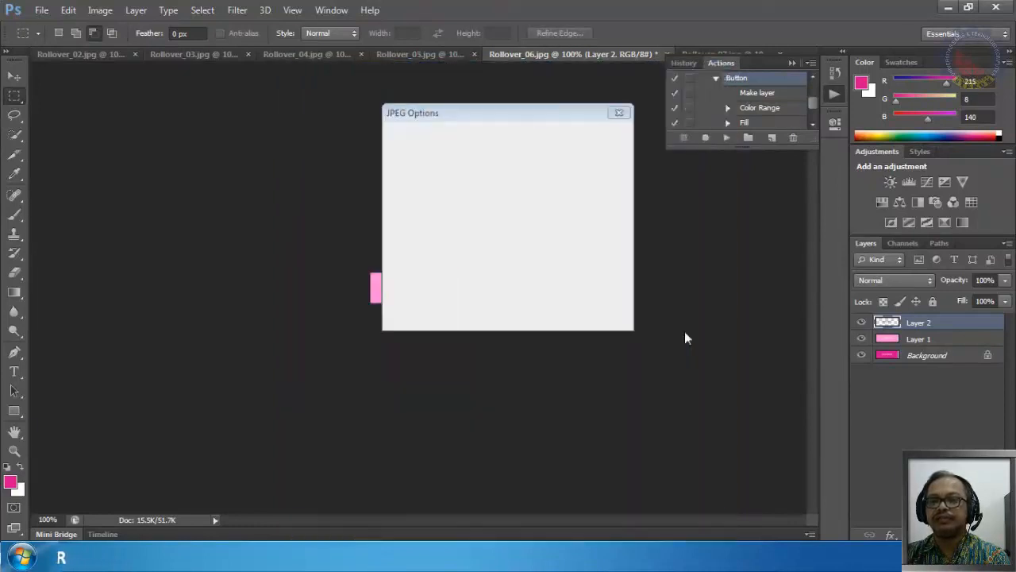
click(599, 138)
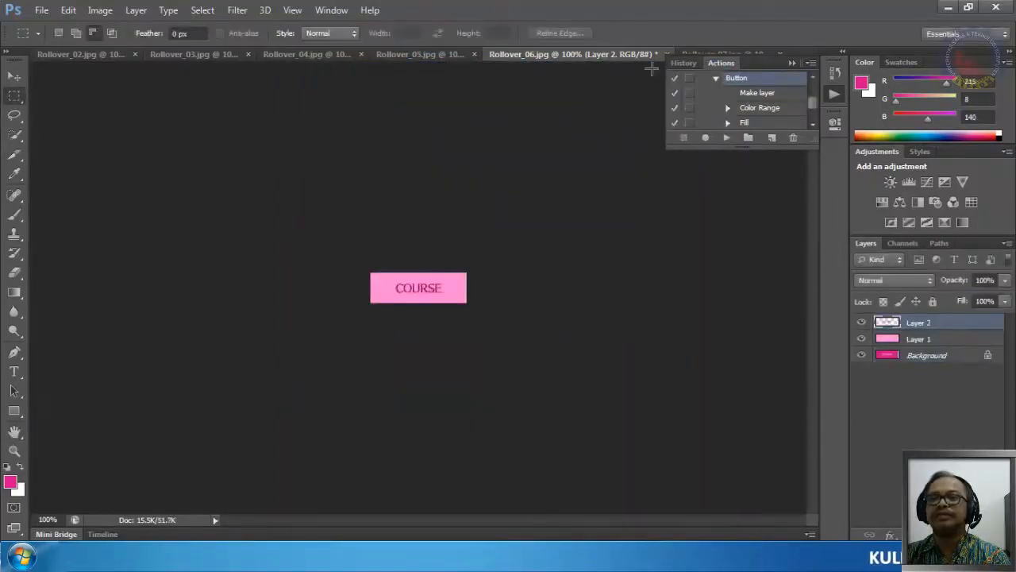
Step: Play the Button action on the CONTACT image, Rollover_07.jpg, and save a JPEG copy named Rollover_07r.jpg at Maximum quality 12, Baseline ("Standard")
click(711, 50)
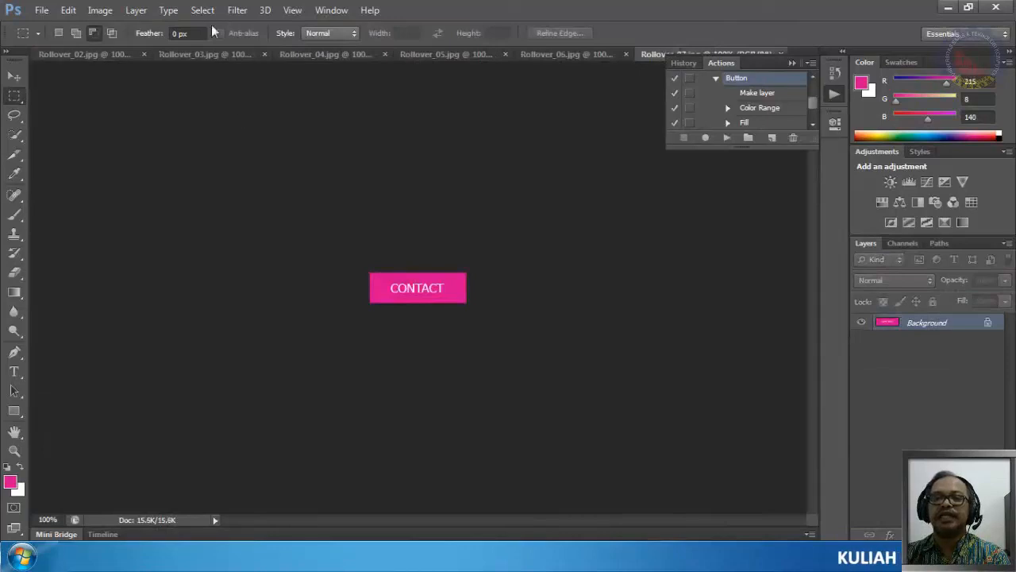
click(726, 137)
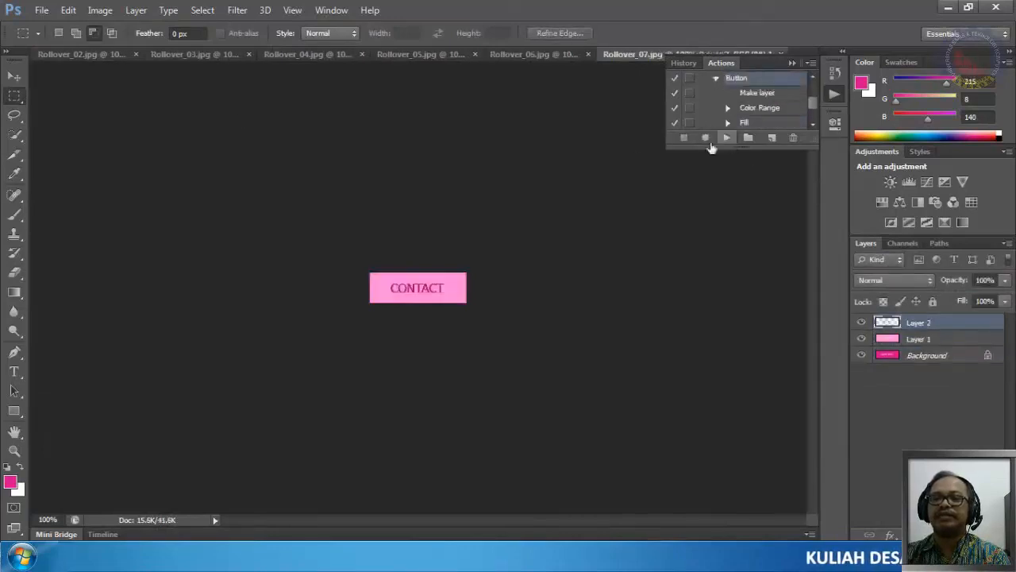
click(42, 9)
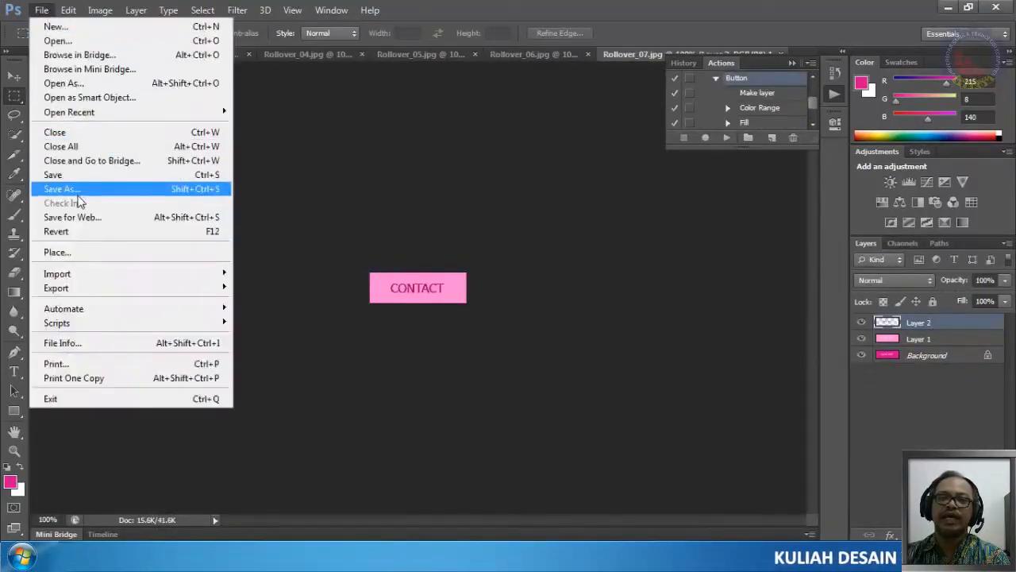
click(119, 194)
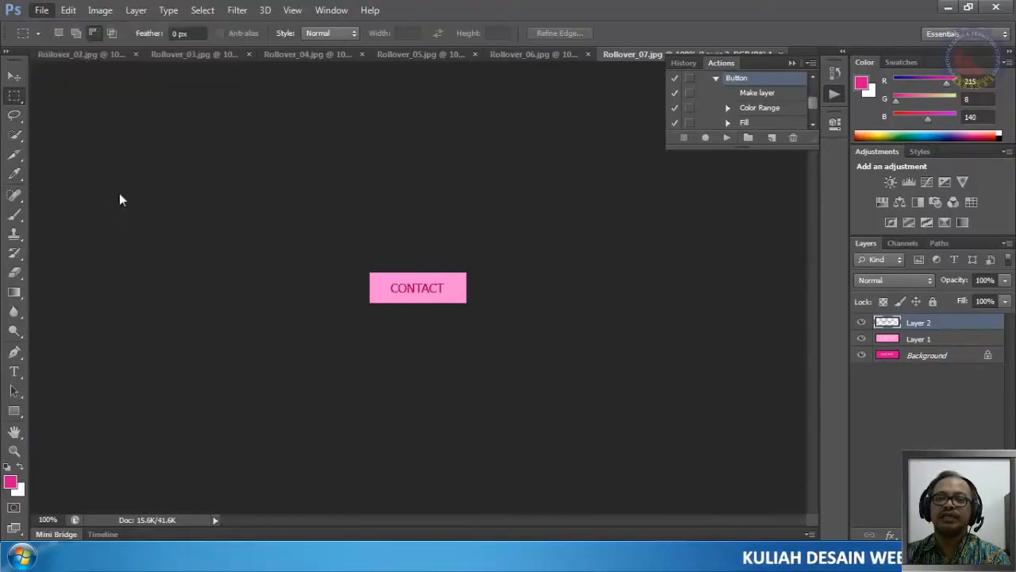
click(504, 334)
text(r_07r)
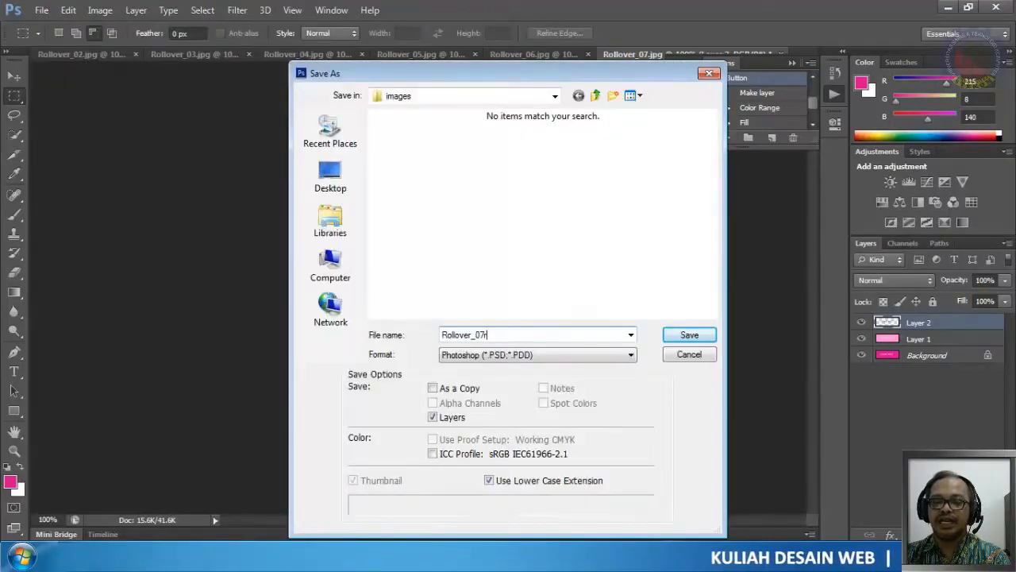
click(517, 355)
click(531, 227)
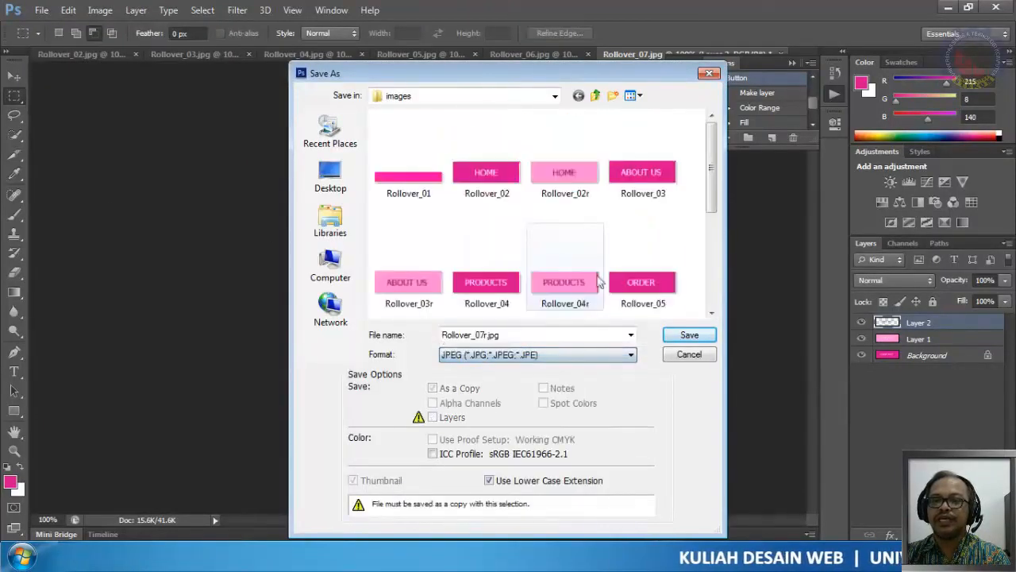
click(689, 334)
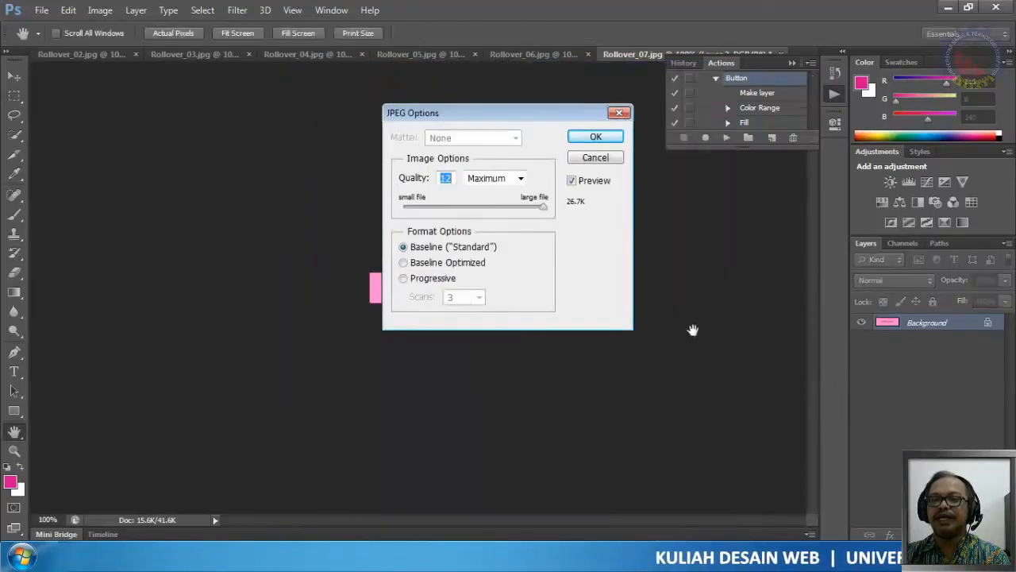
click(594, 137)
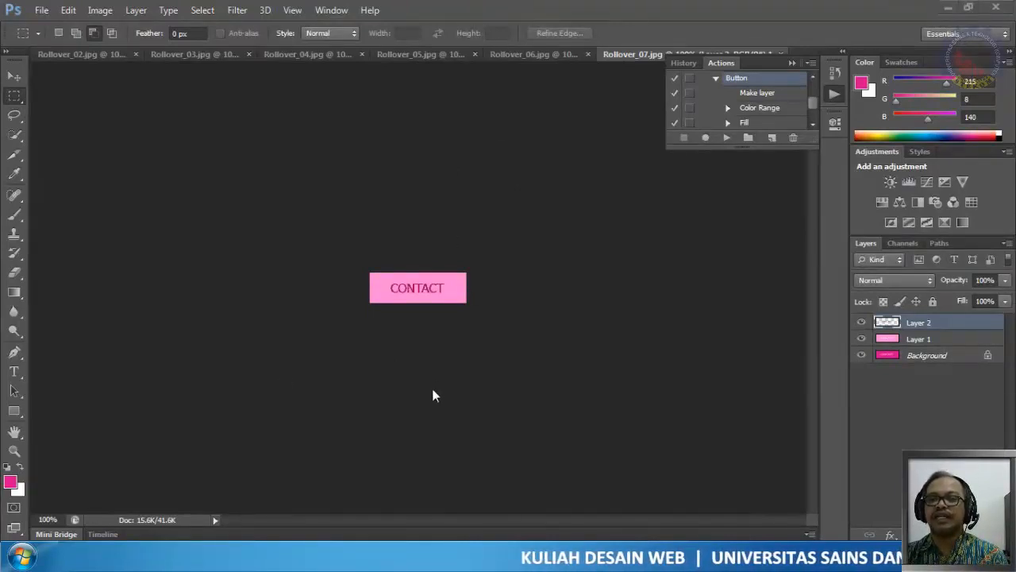
Step: Switch to Windows Explorer and view the images folder inside Web Rollover as large icons to check the saved rollover images
key(alt+Tab)
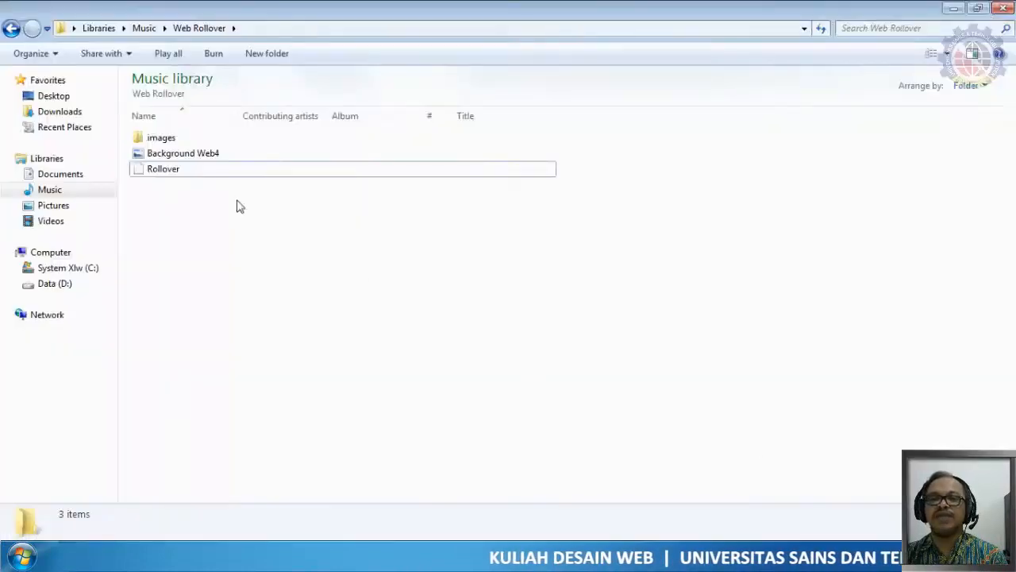
double_click(161, 137)
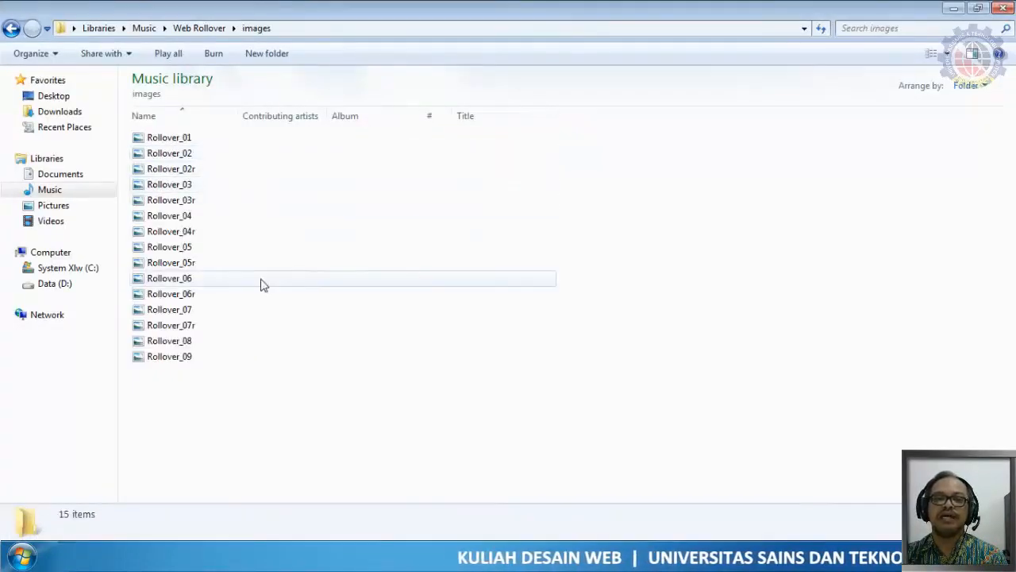
right_click(261, 280)
mouse_move(355, 312)
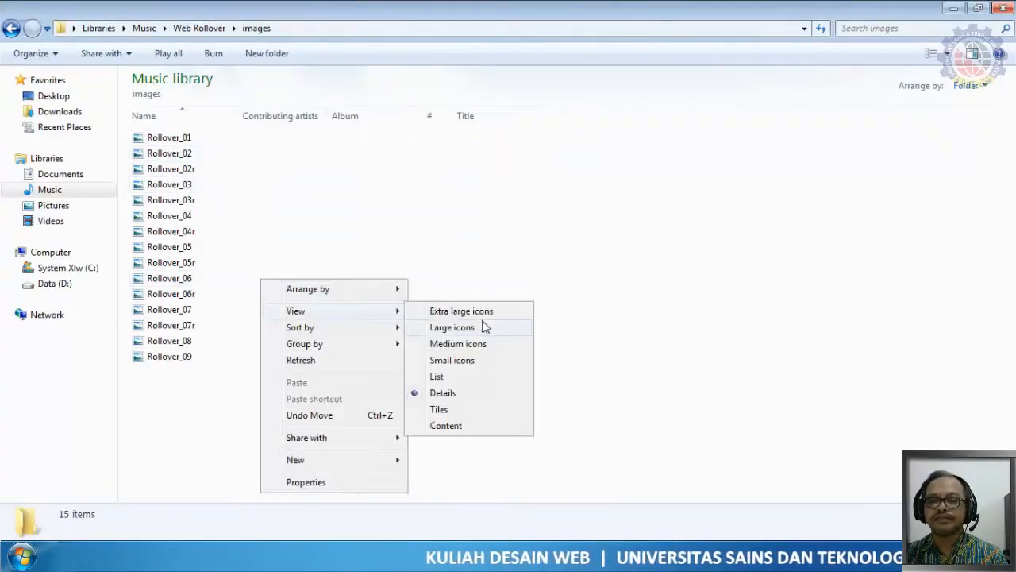
click(452, 327)
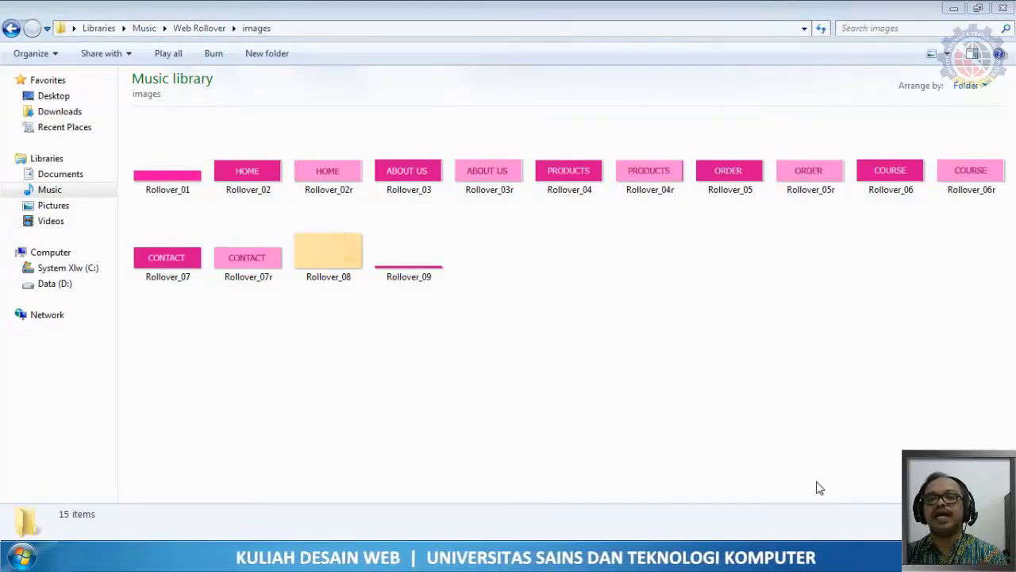
Step: Switch to Dreamweaver, delete the HOME menu image and start a rollover image named home in its empty cell
key(alt+Tab)
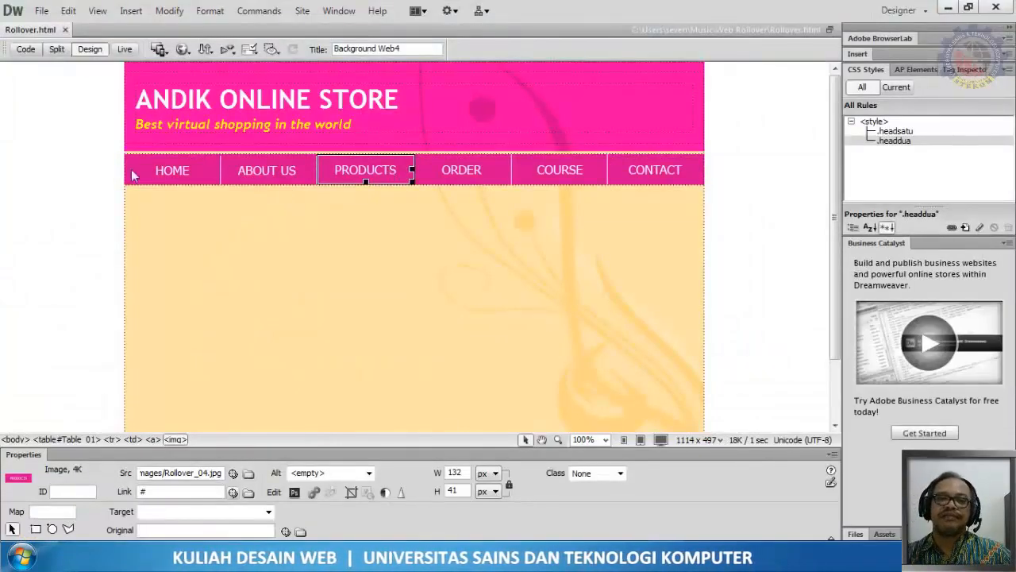
click(54, 175)
click(191, 176)
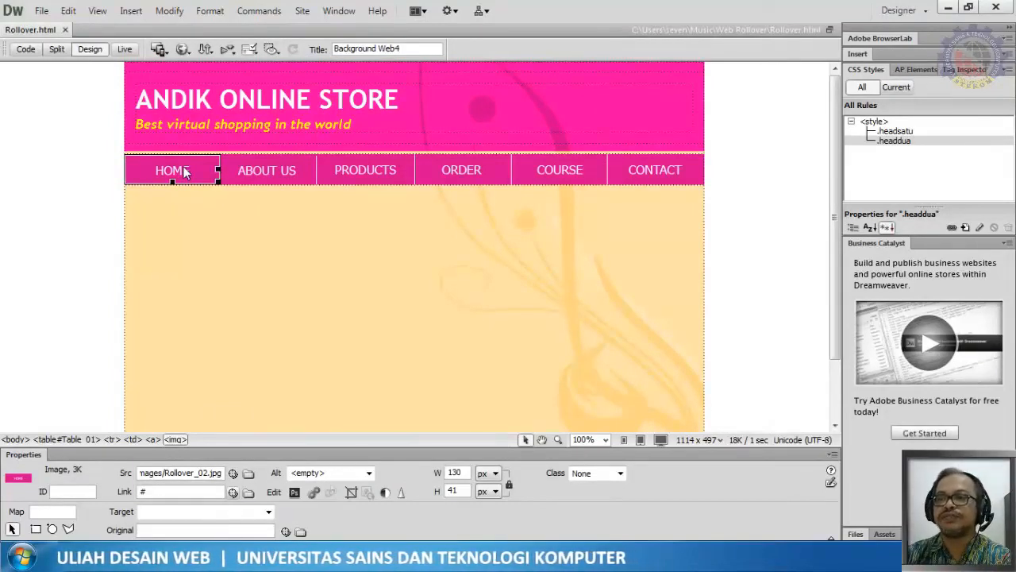
key(Delete)
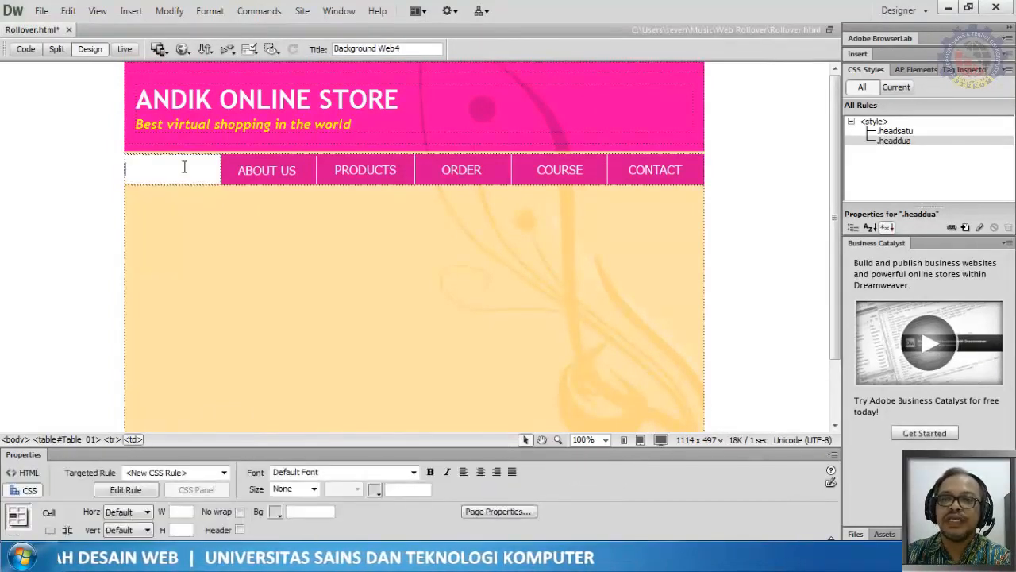
click(131, 11)
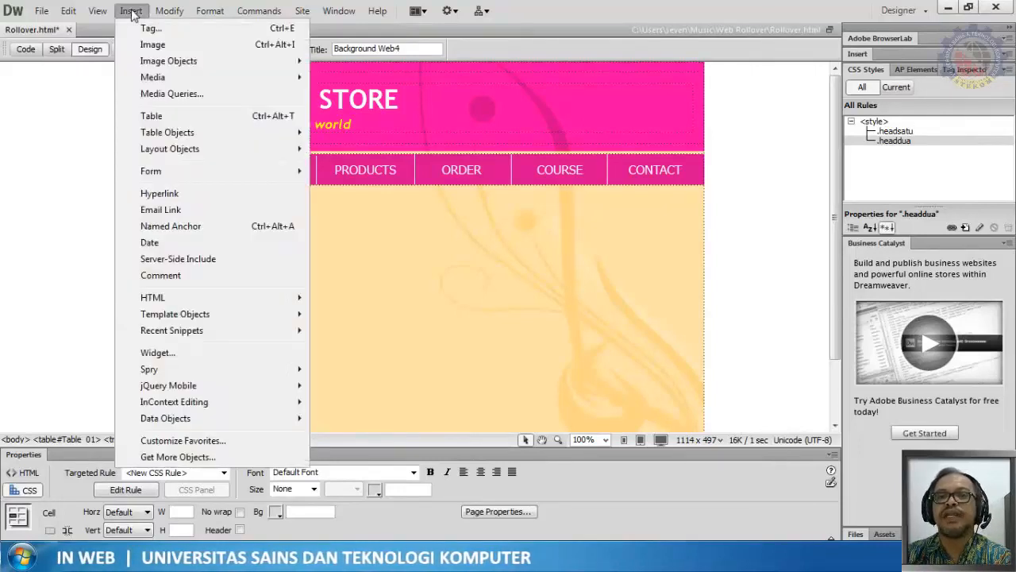
mouse_move(148, 62)
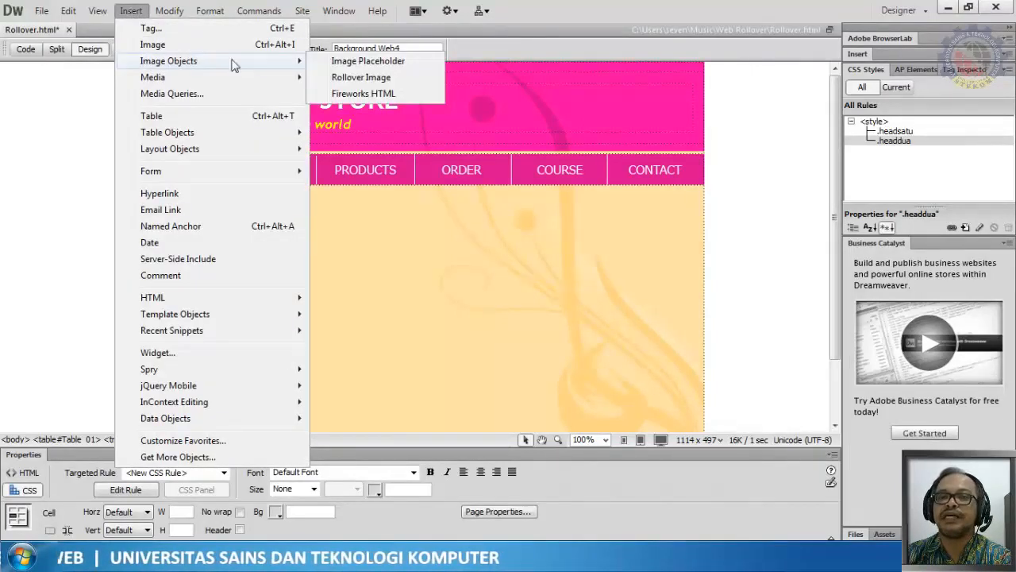
click(361, 78)
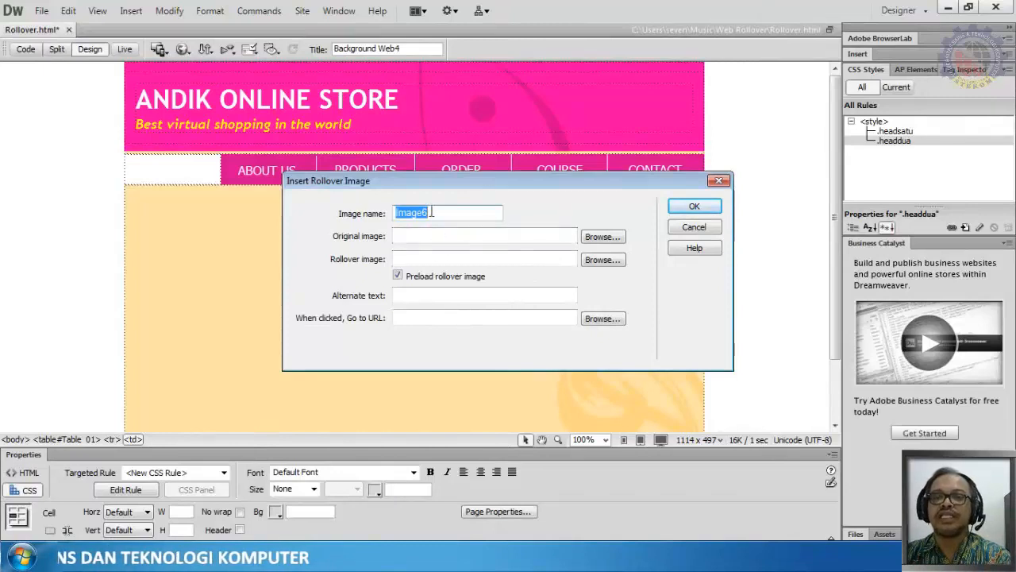
text(home)
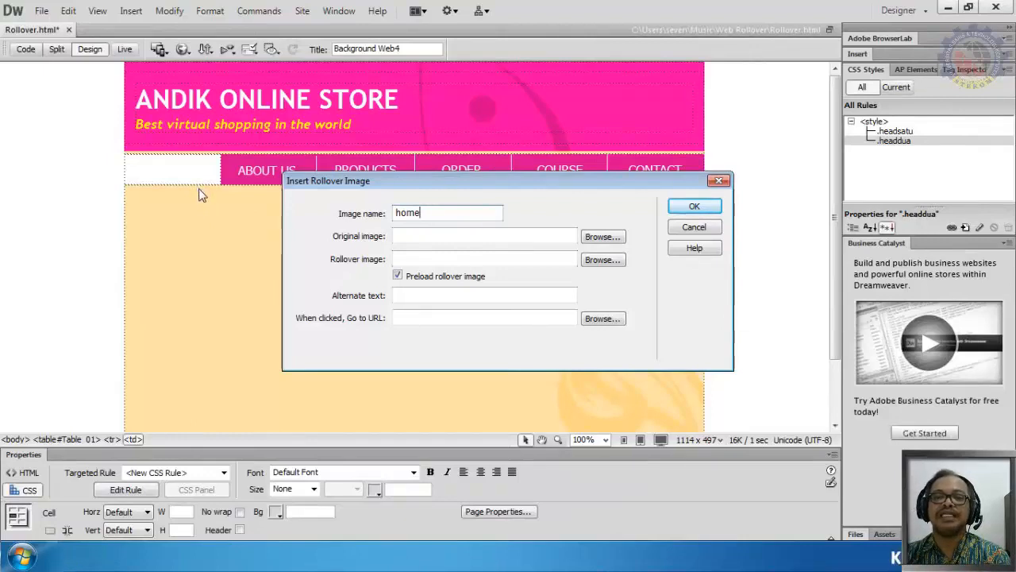
Step: Choose Rollover_02 from the Music library's Web Rollover/images folder as the original image of the home rollover
click(603, 238)
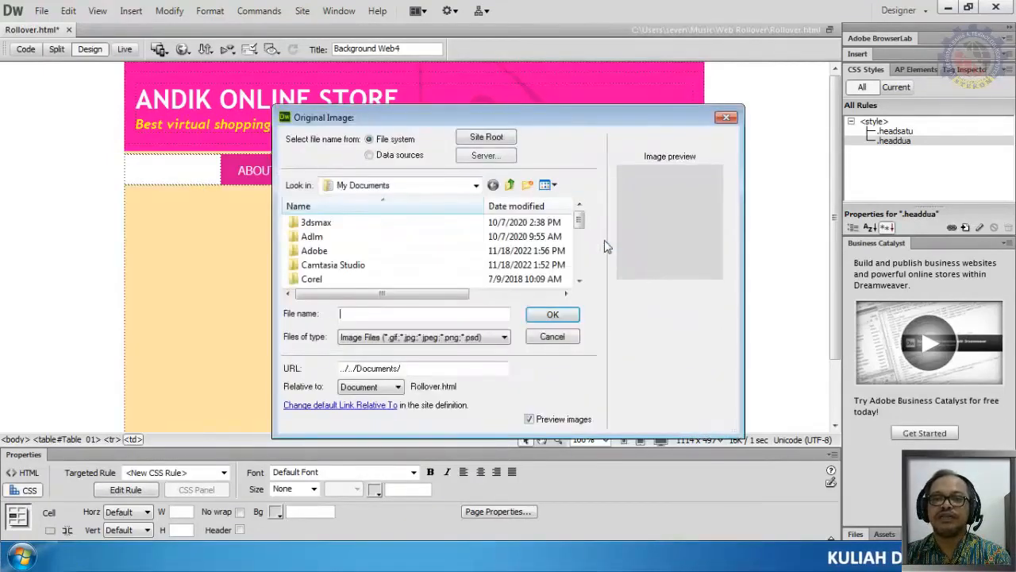
click(393, 186)
click(382, 226)
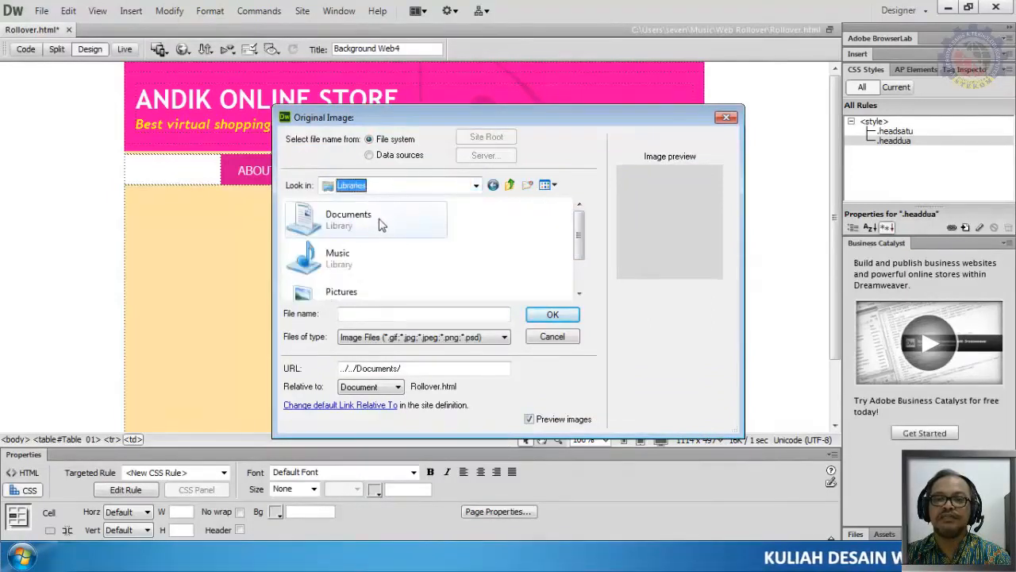
double_click(350, 254)
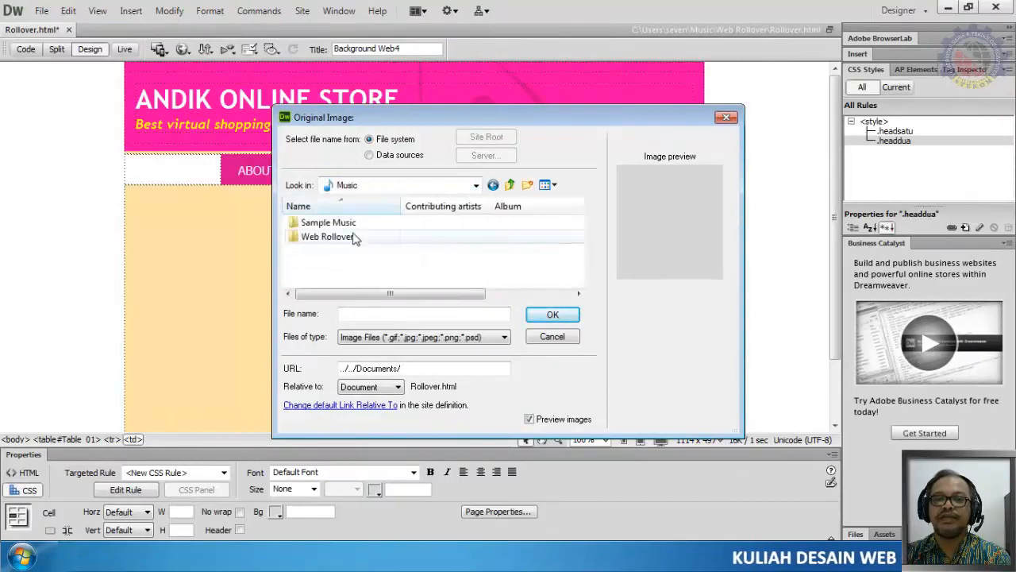
double_click(341, 238)
double_click(320, 225)
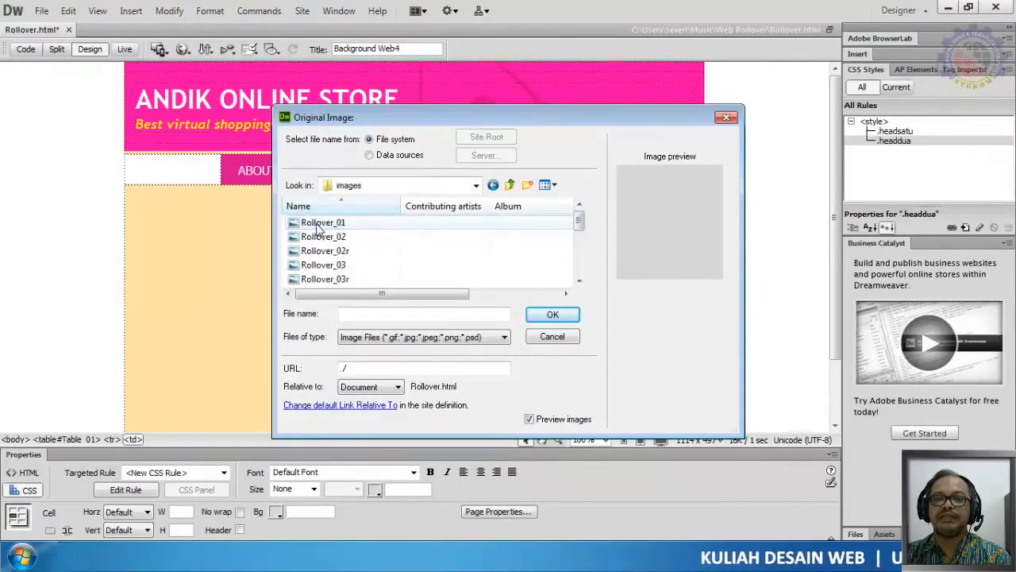
click(344, 240)
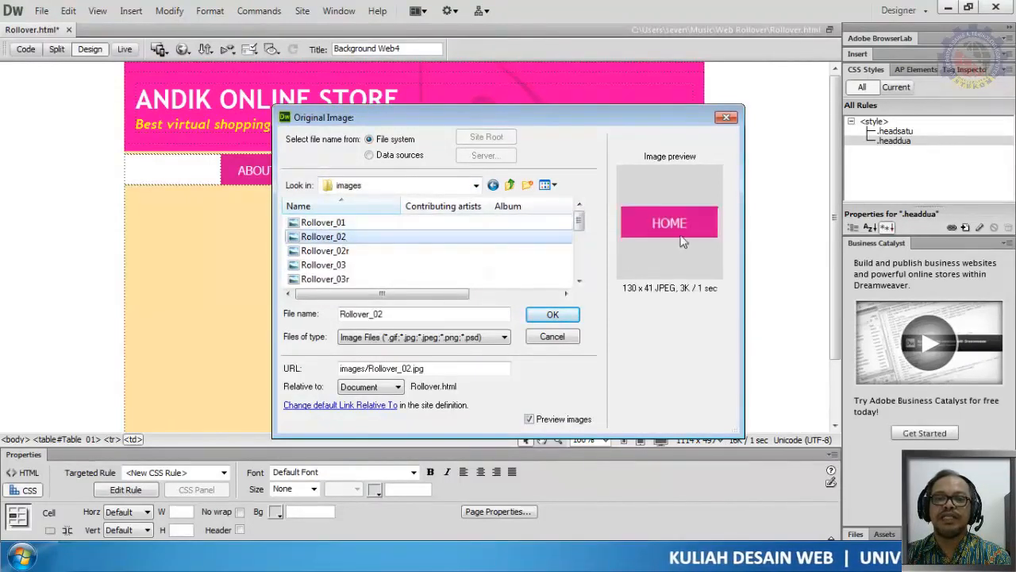
click(553, 314)
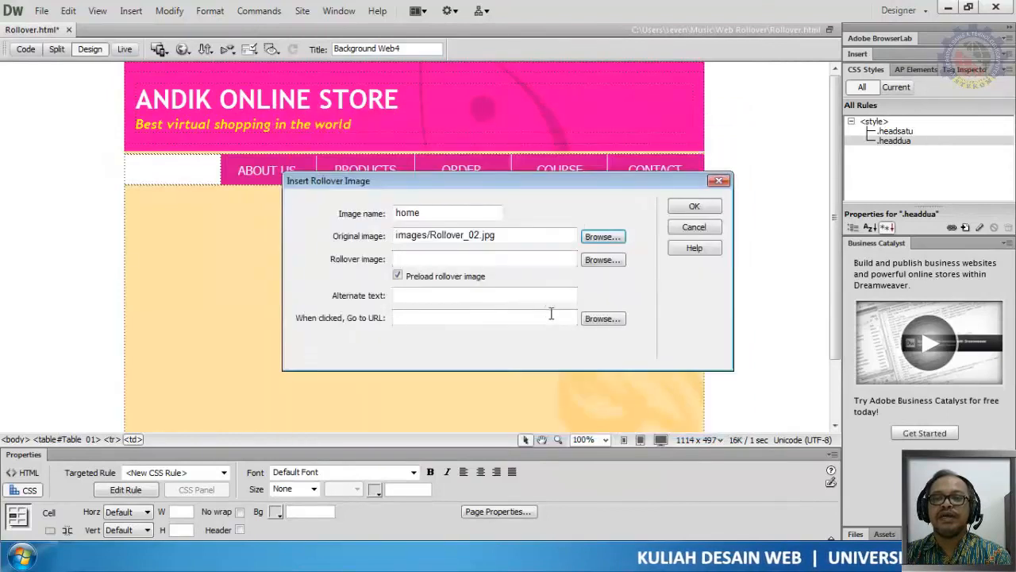
Step: Set Rollover_02r.jpg as the home rollover image, link it to #, and insert it into the menu
click(603, 259)
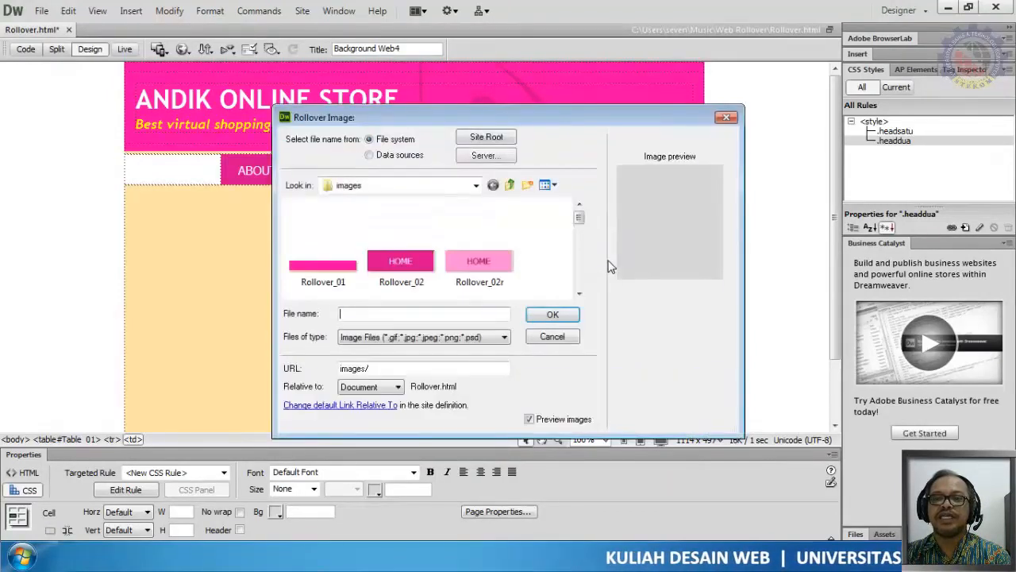
click(481, 257)
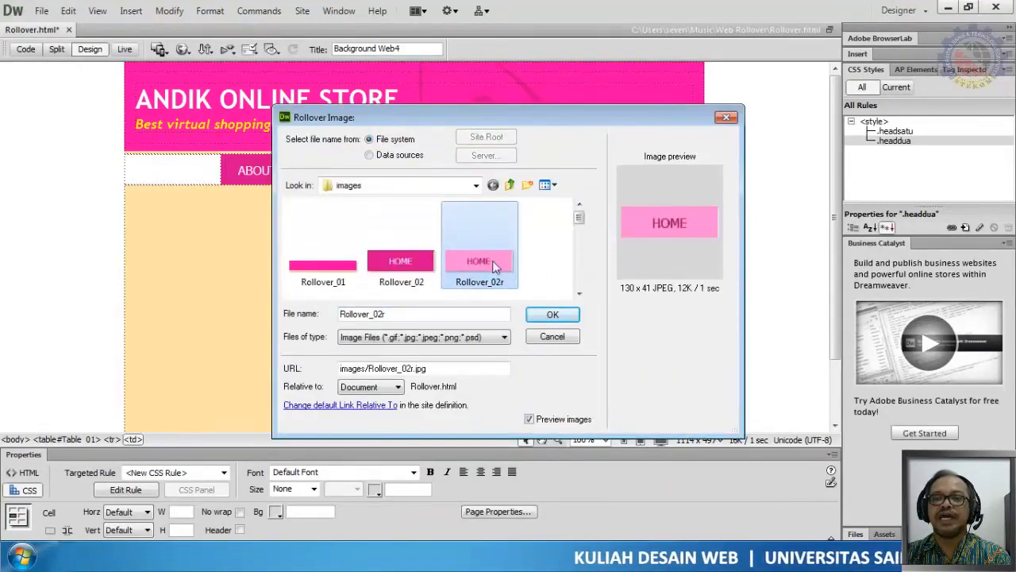
click(550, 315)
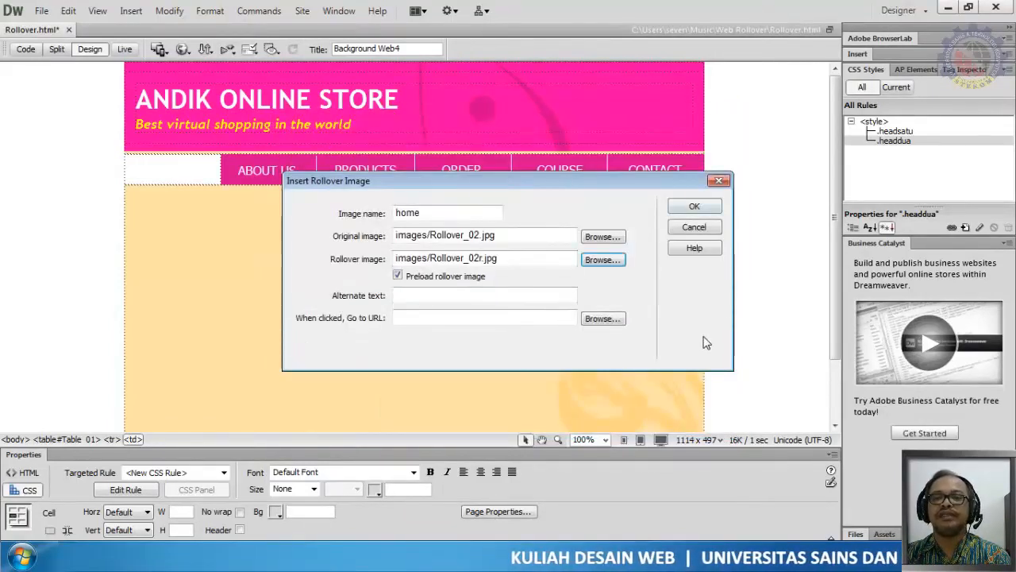
click(399, 317)
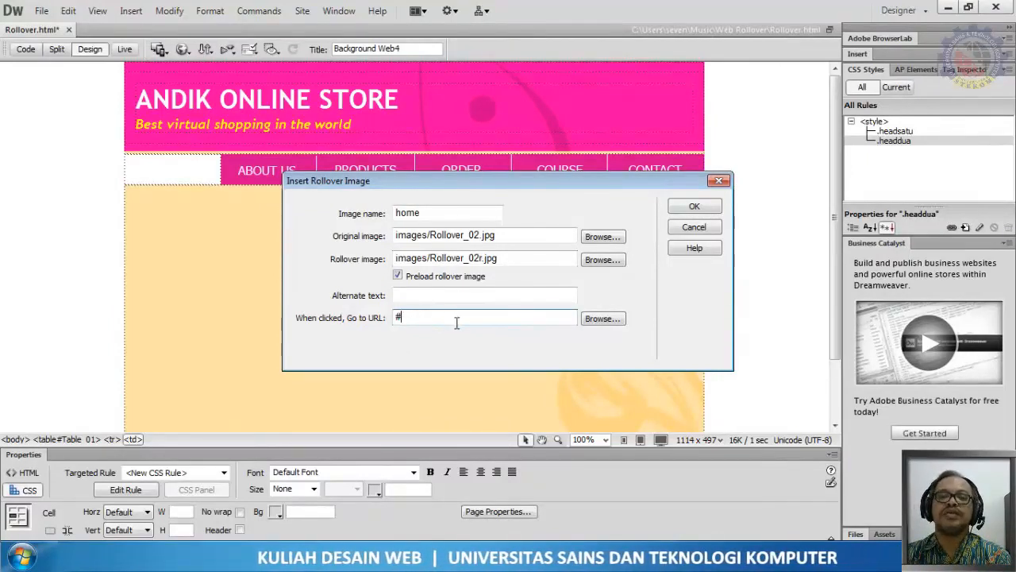
click(694, 207)
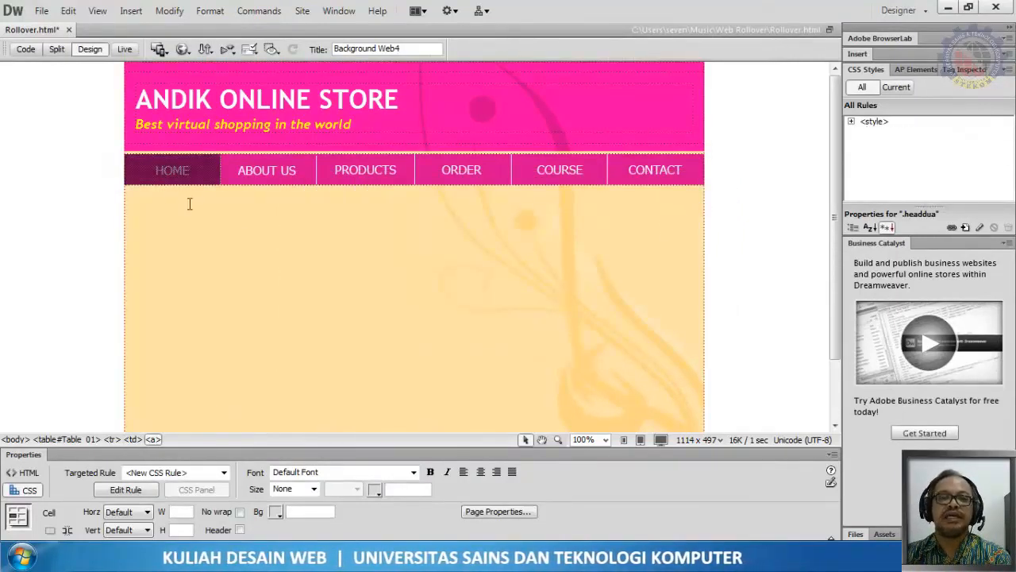
click(266, 180)
click(198, 181)
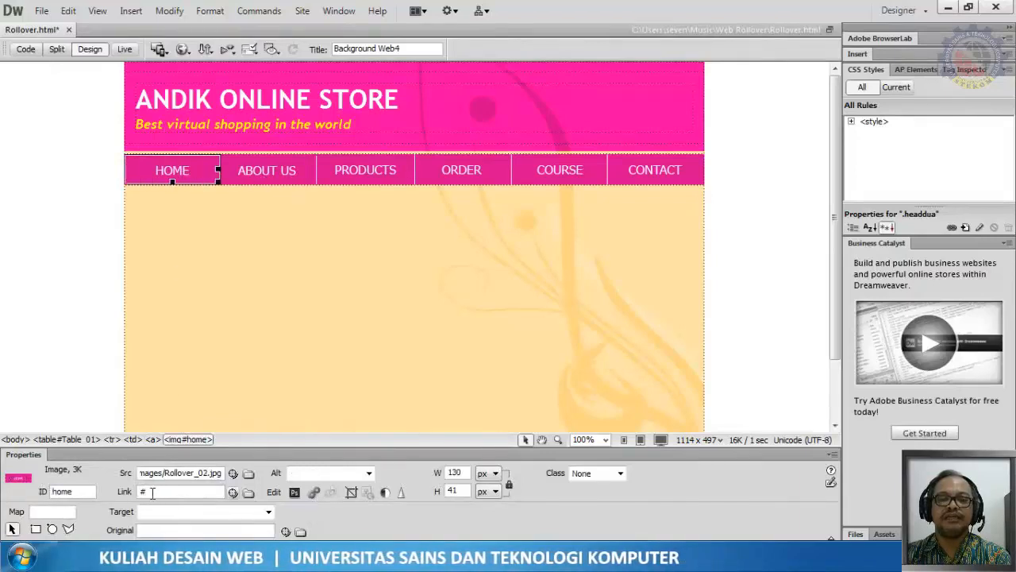
Step: Delete the ABOUT US menu image and start a rollover image named about in its empty cell
click(278, 184)
key(Delete)
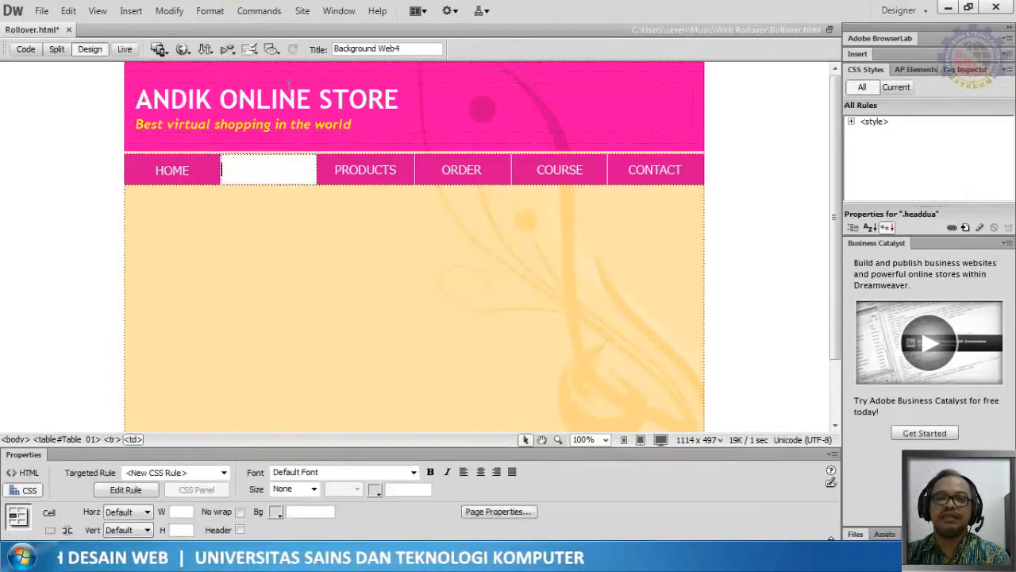
click(132, 11)
mouse_move(238, 61)
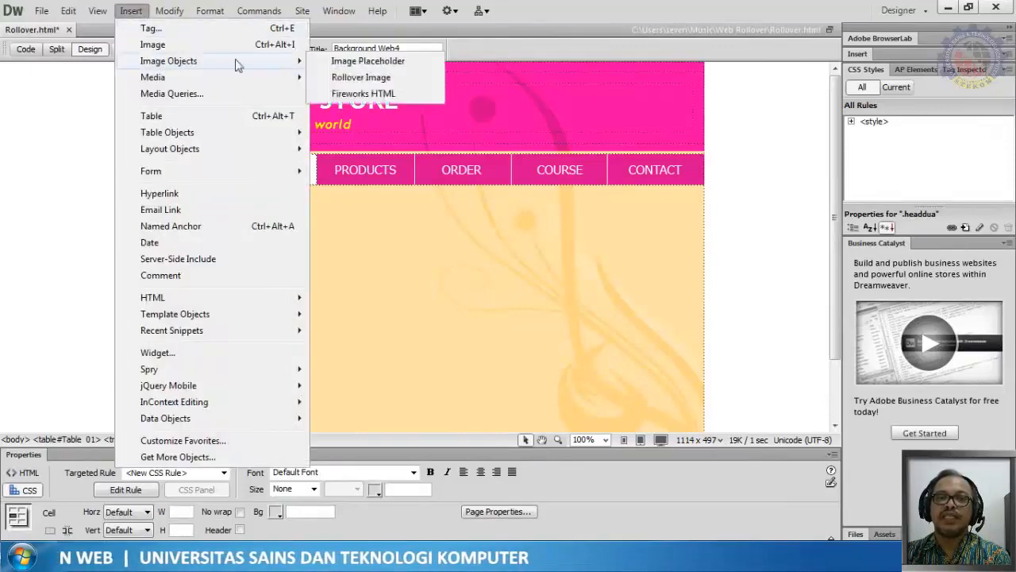
click(359, 78)
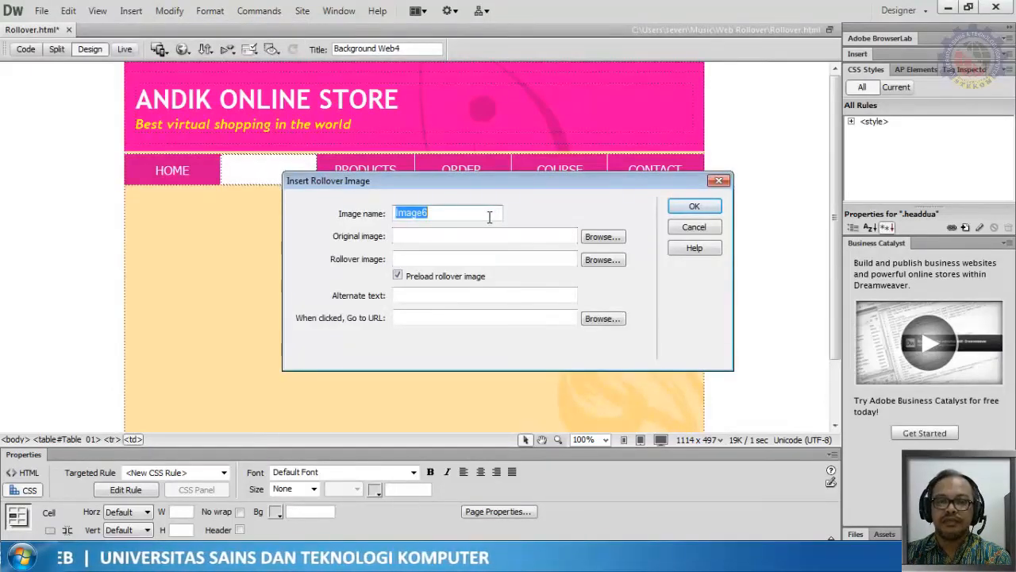
text(about)
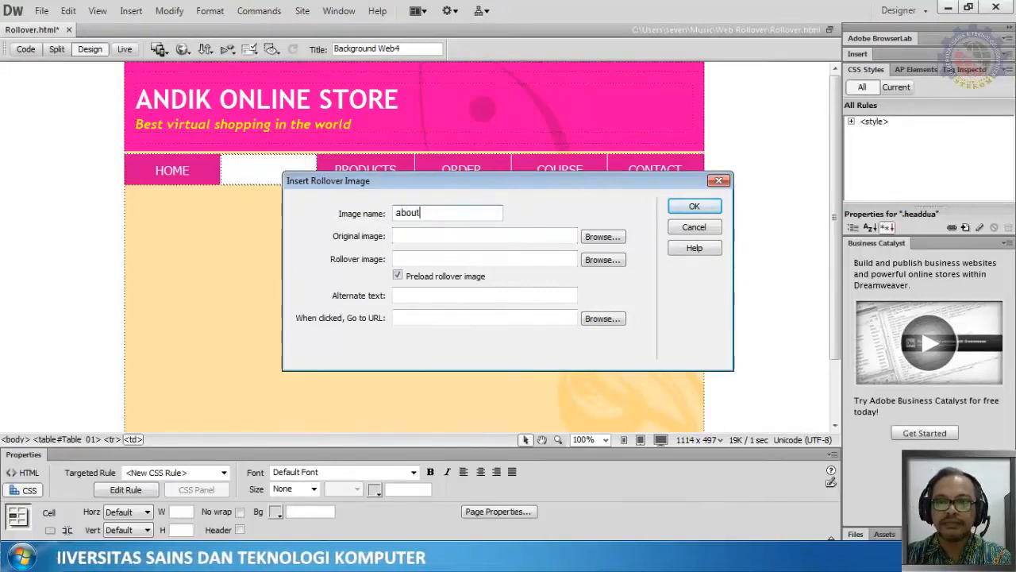
Step: Choose Rollover_03 from the images folder as the original image of the about rollover
click(603, 243)
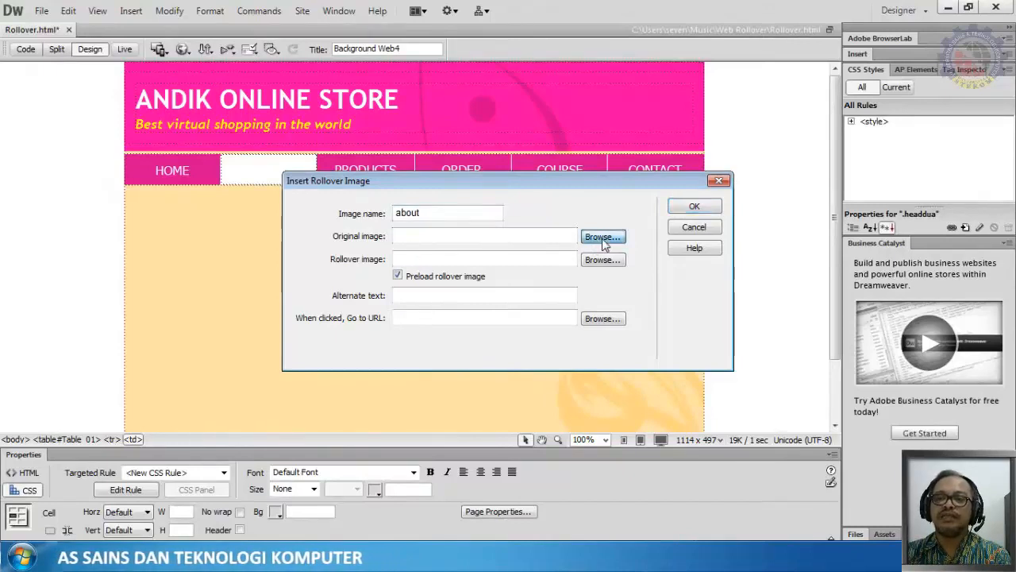
click(579, 295)
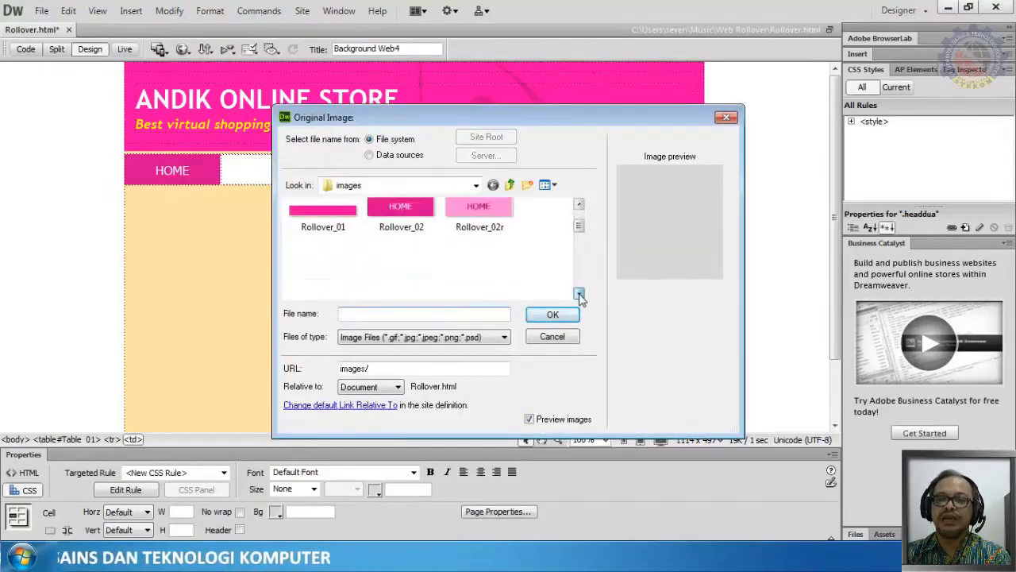
click(579, 295)
click(350, 266)
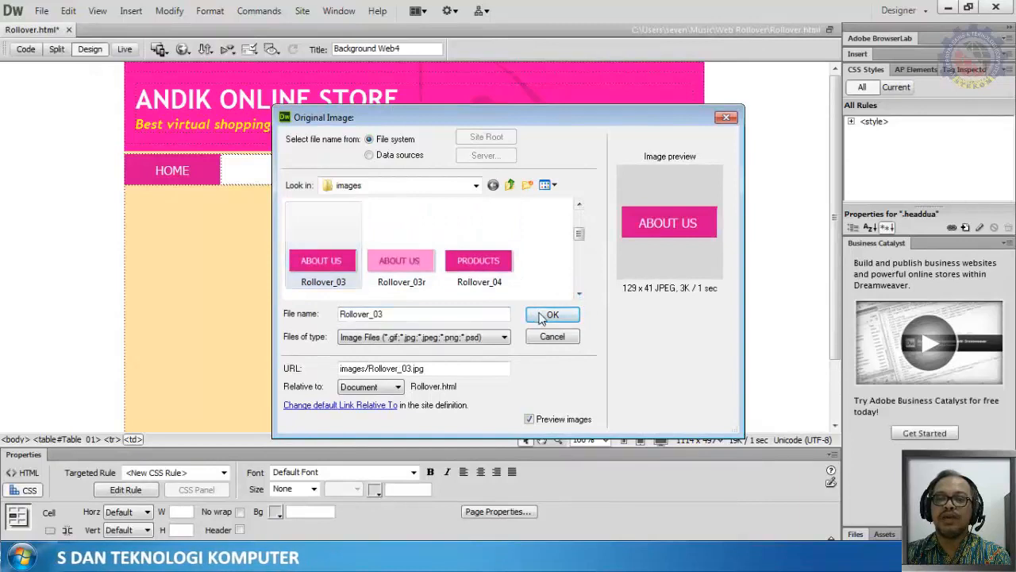
click(543, 315)
Step: Set Rollover_03r.jpg as the about rollover image, link it to #, and insert it into the menu
click(601, 260)
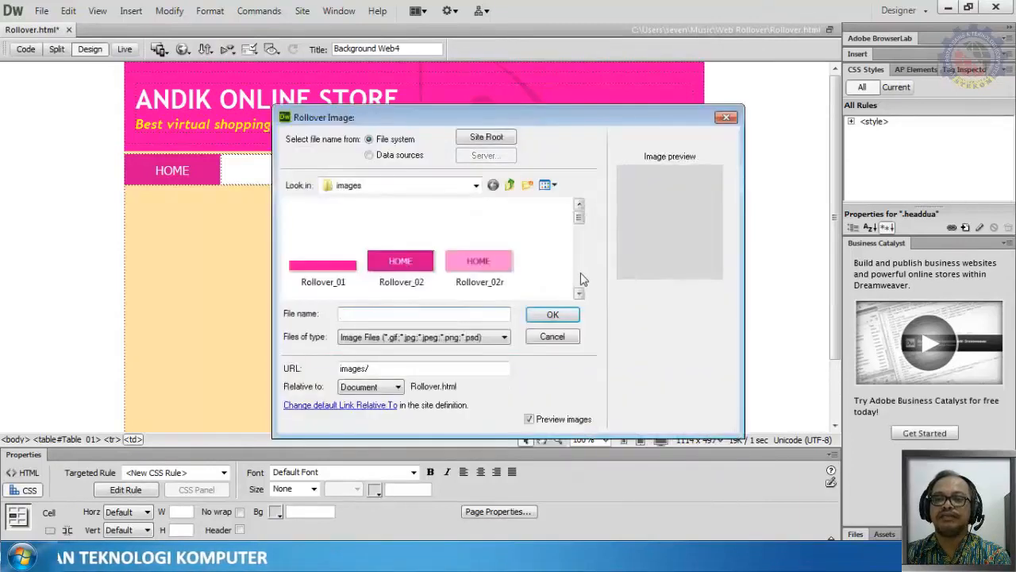
click(579, 293)
click(401, 262)
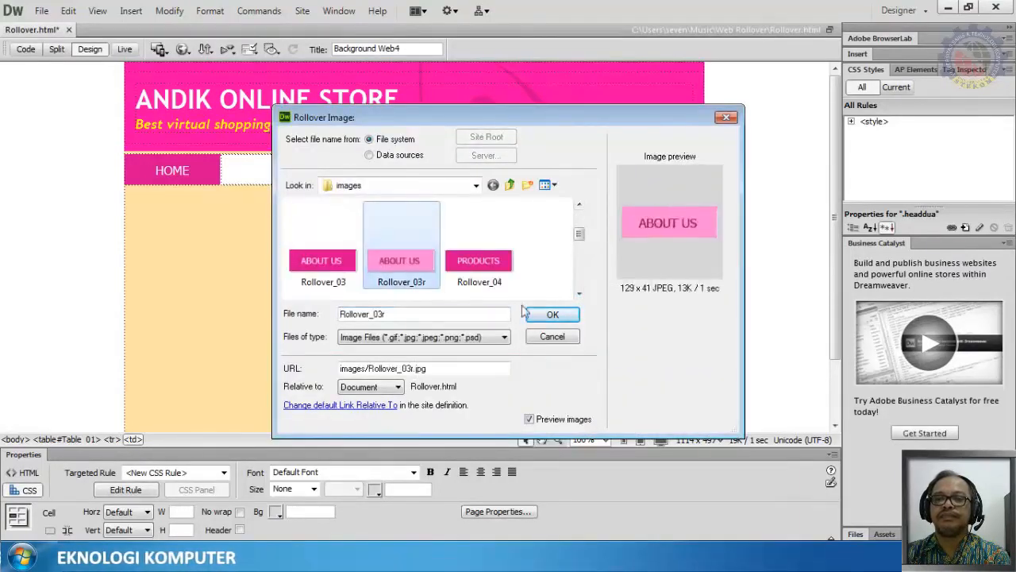
click(530, 314)
click(441, 316)
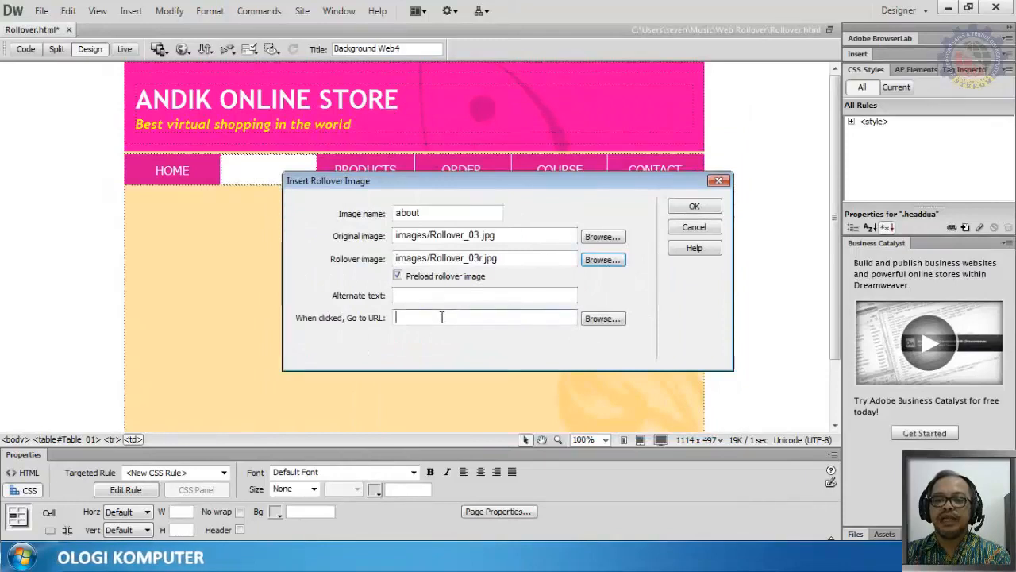
text(#)
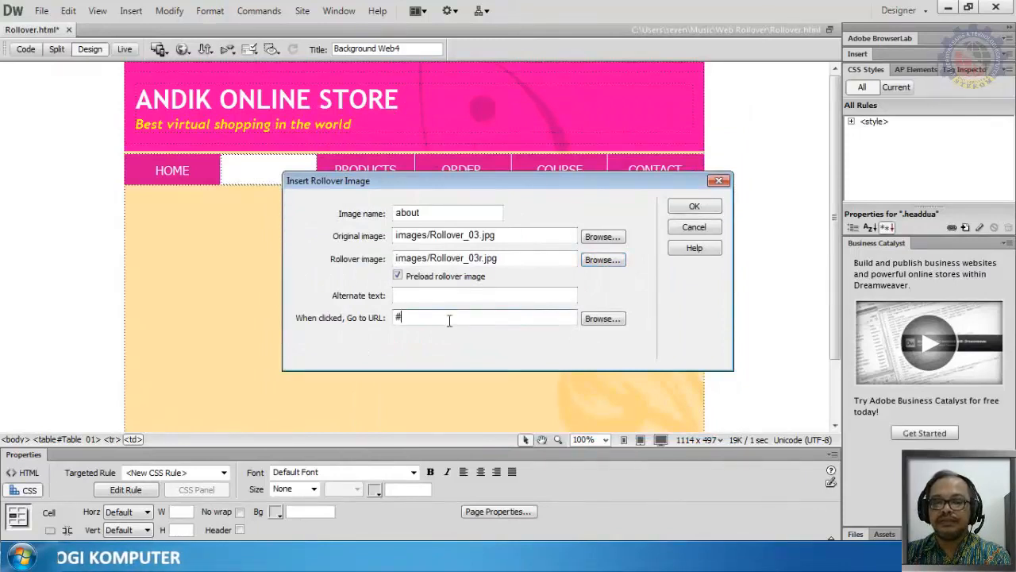
click(692, 205)
Step: Delete the PRODUCTS menu image and start a rollover image named product in its empty cell
click(354, 173)
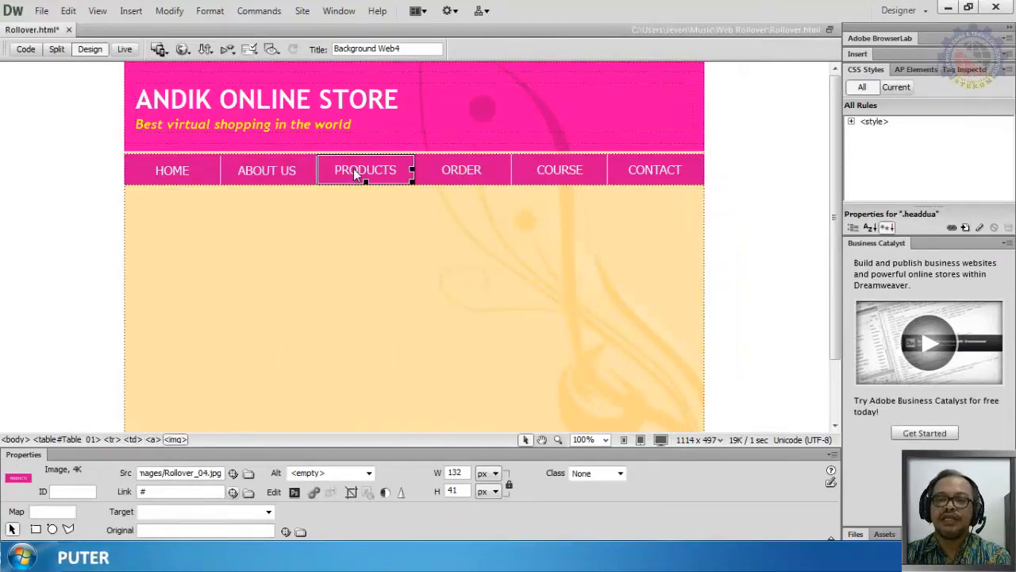
key(Delete)
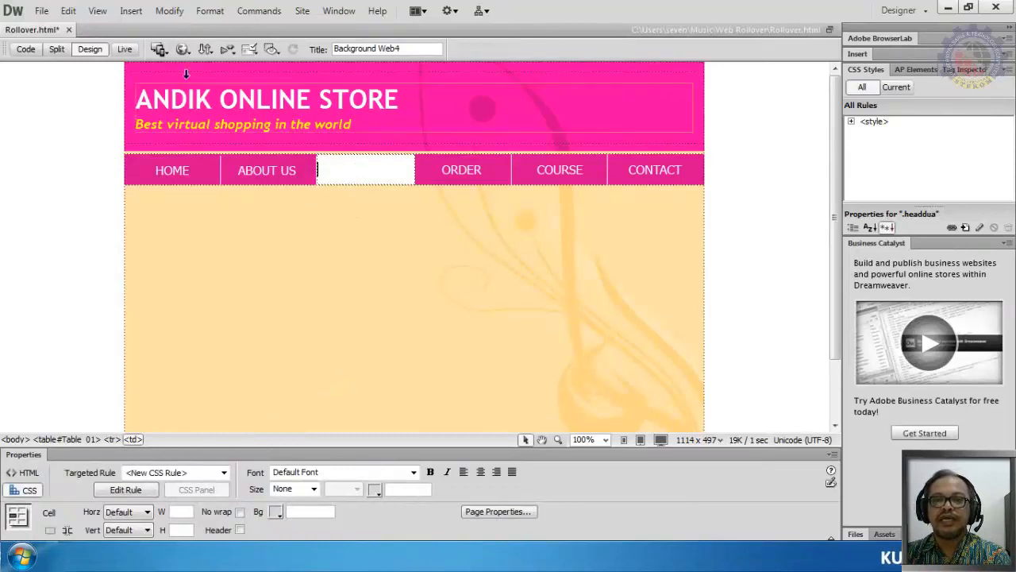
click(131, 10)
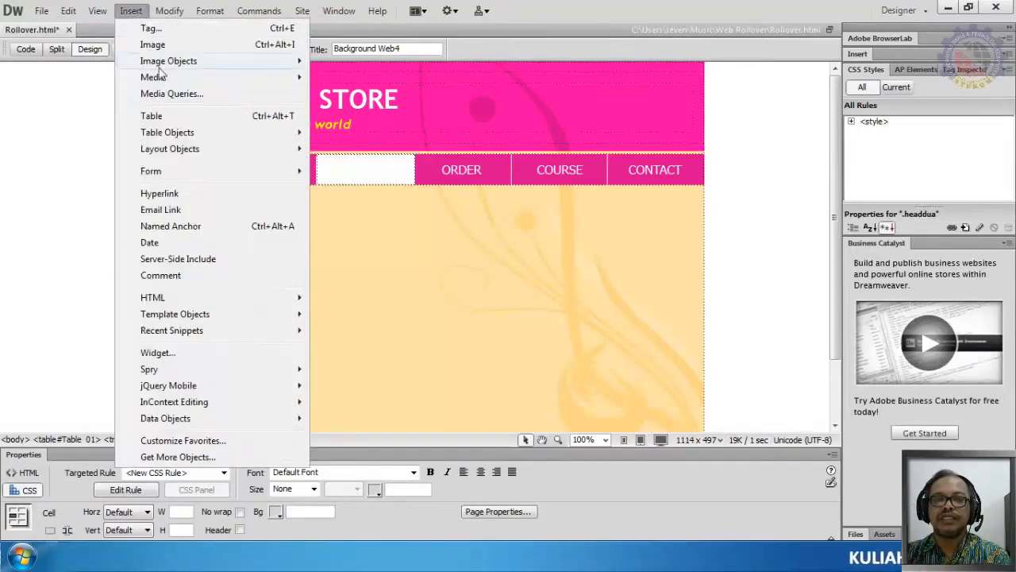
mouse_move(223, 62)
click(379, 79)
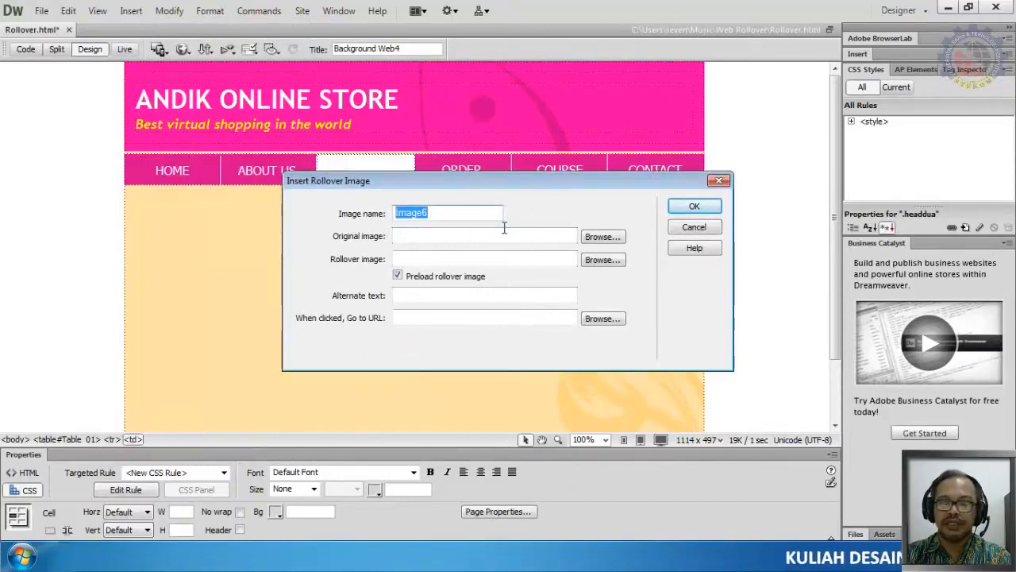
text(pr)
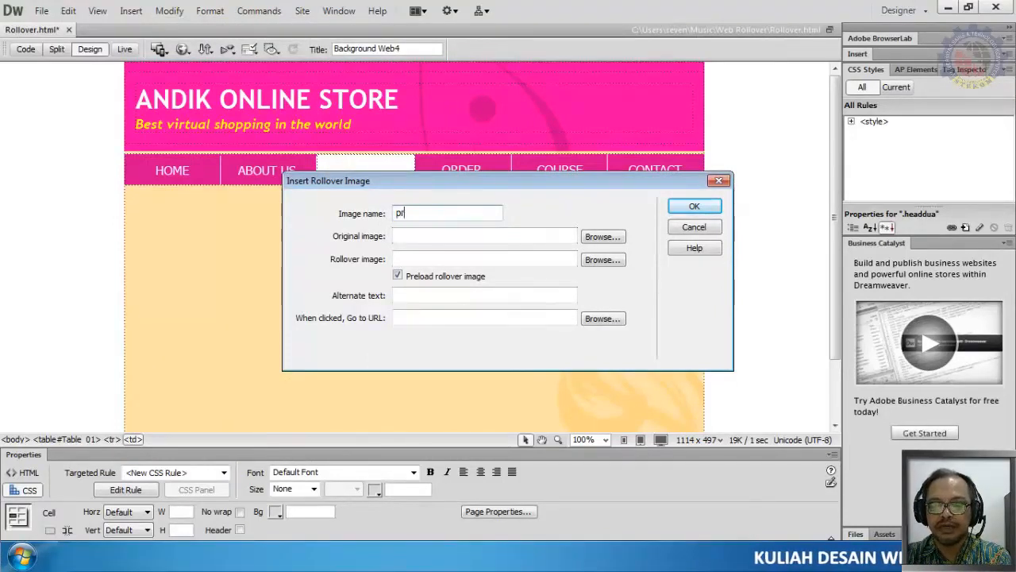
text(oduct)
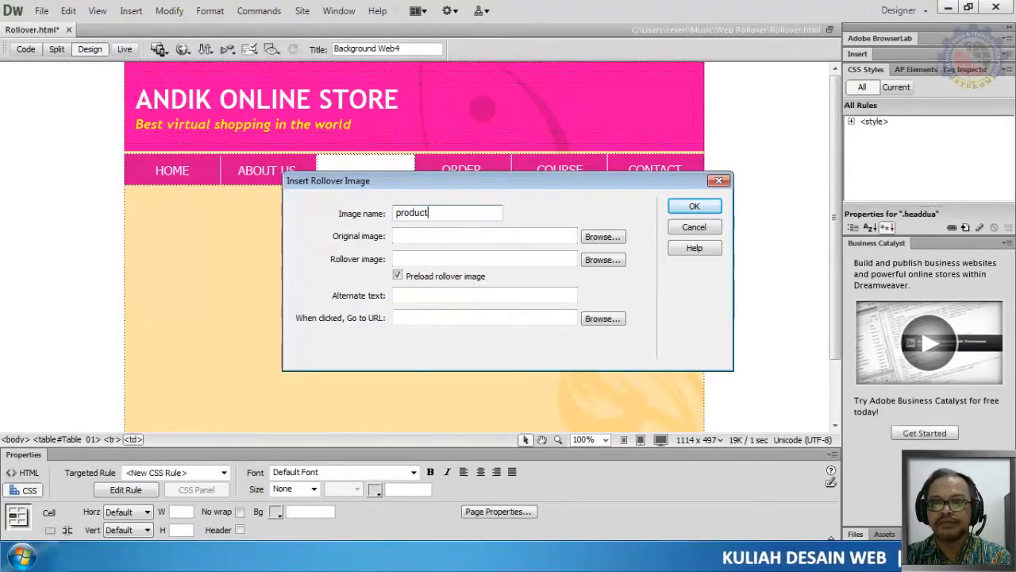
Step: Choose Rollover_04 from the images folder as the original image of the product rollover
click(597, 237)
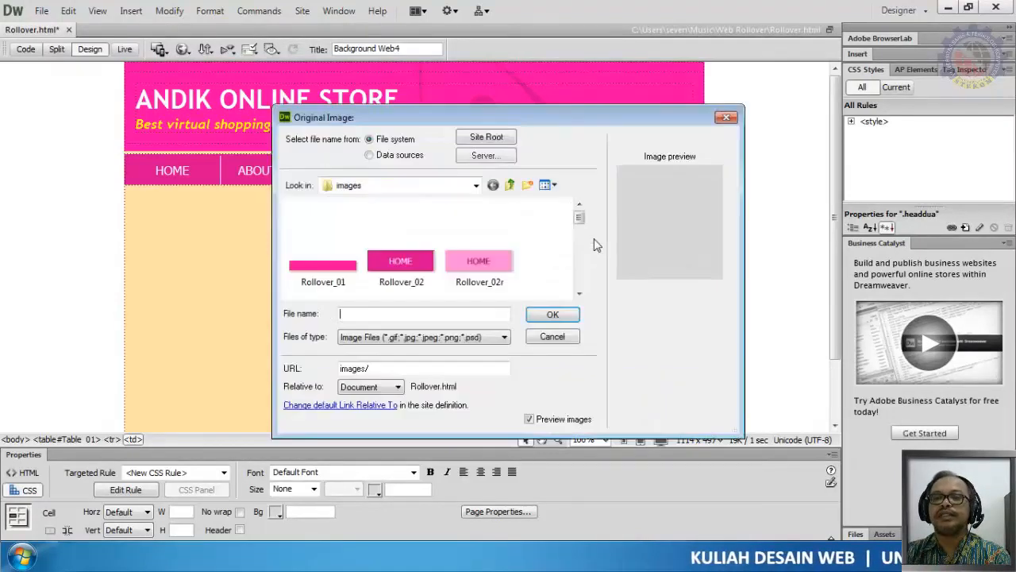
scroll(580, 275, down, 1)
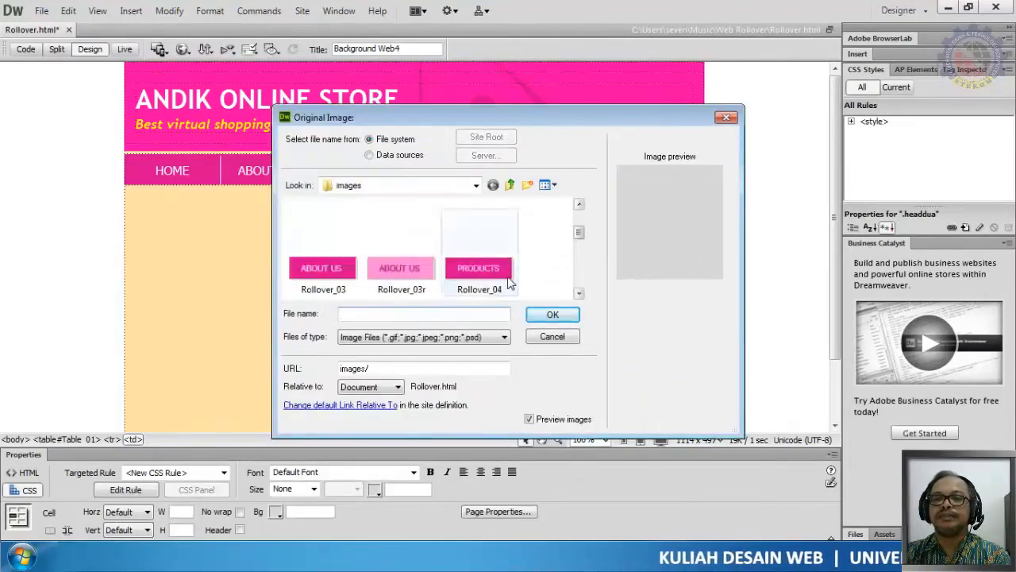
click(480, 262)
click(555, 316)
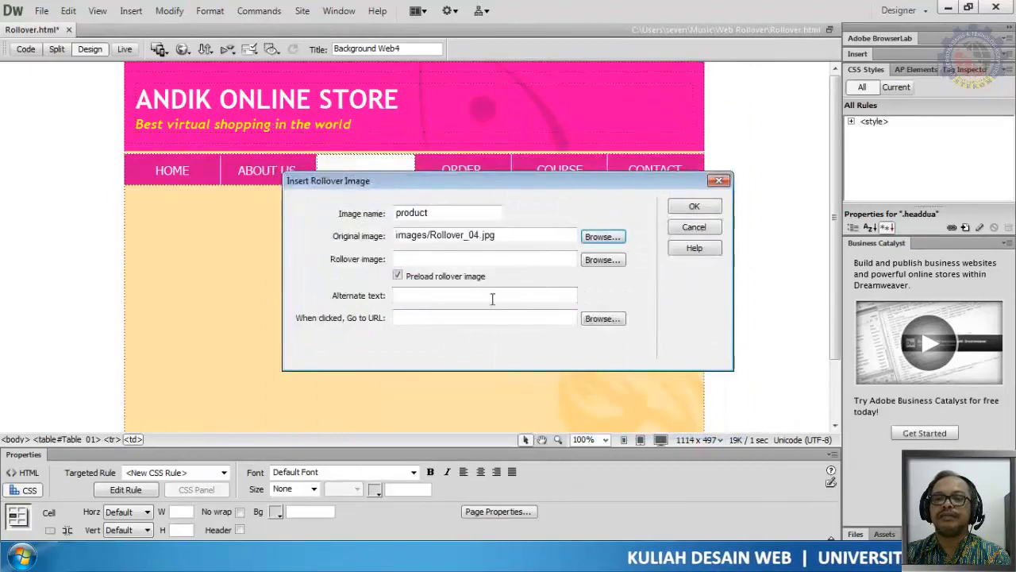
Step: Set Rollover_04r.jpg as the product rollover image and insert it into the menu with the URL left blank
click(602, 260)
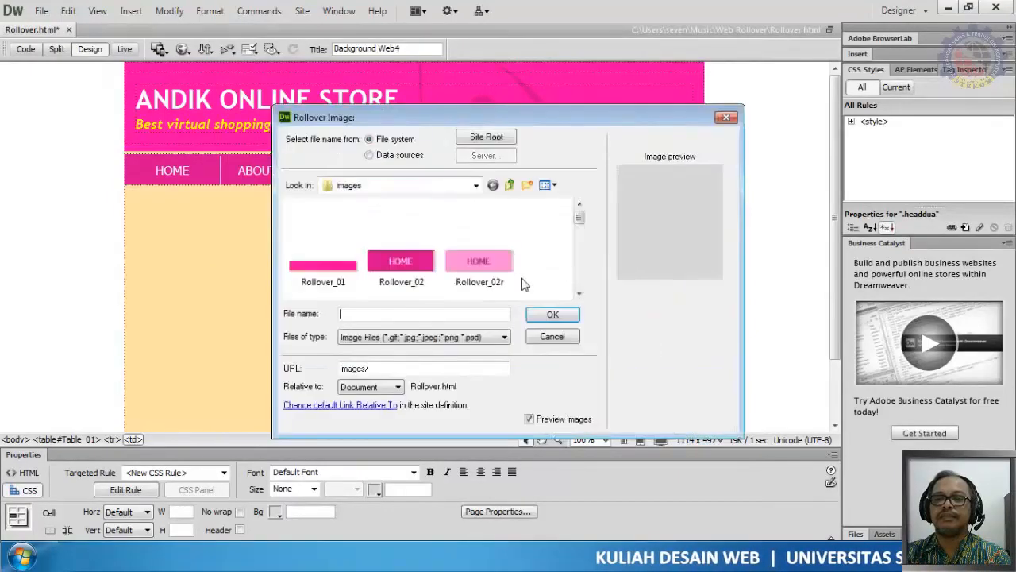
scroll(581, 278, down, 2)
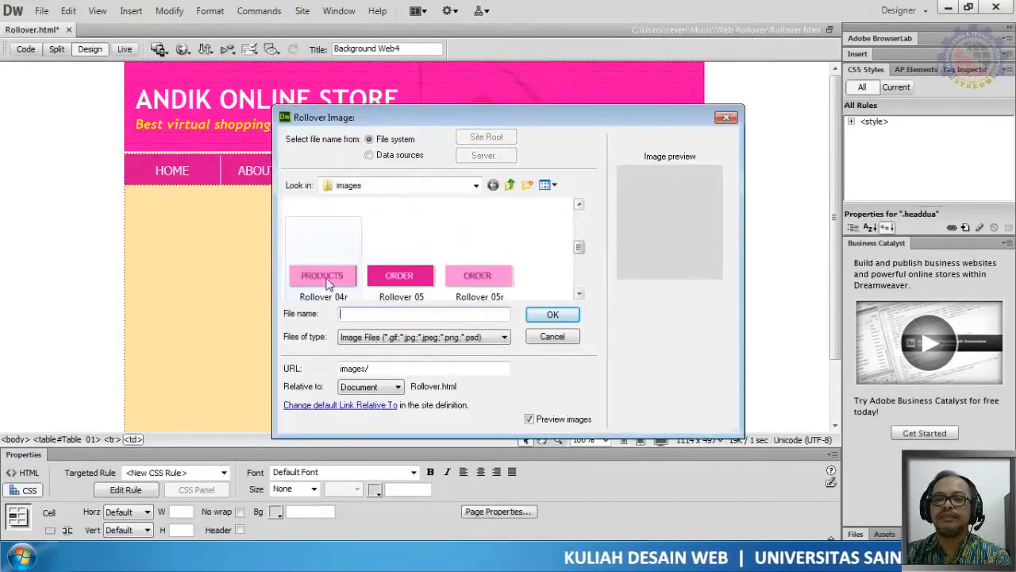
click(334, 273)
click(549, 315)
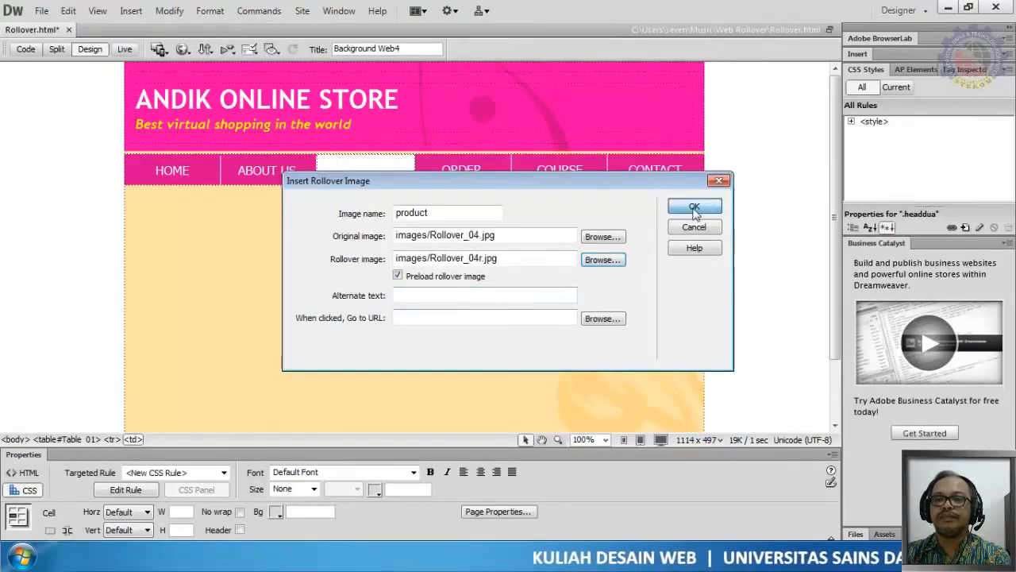
click(446, 317)
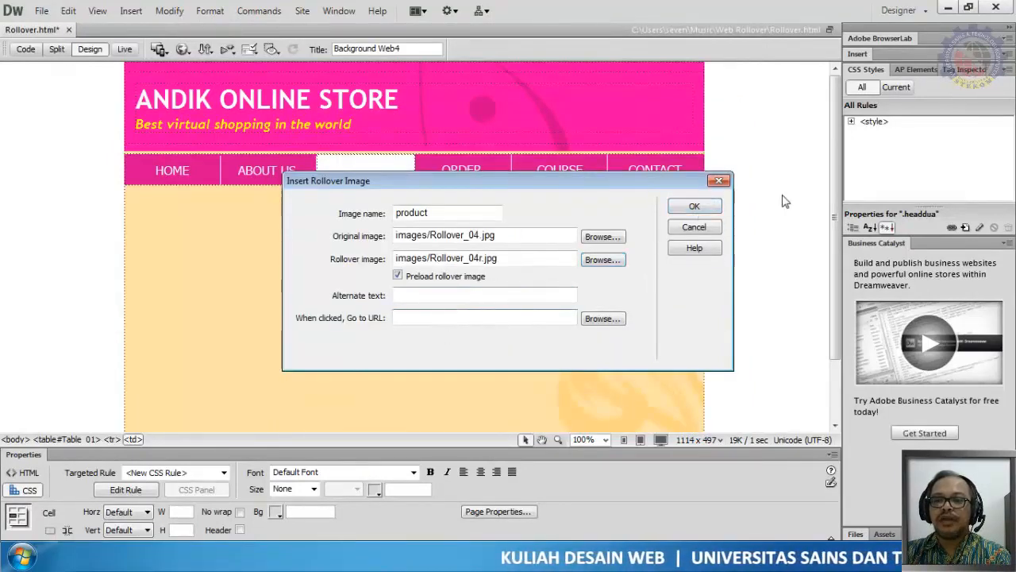
click(696, 206)
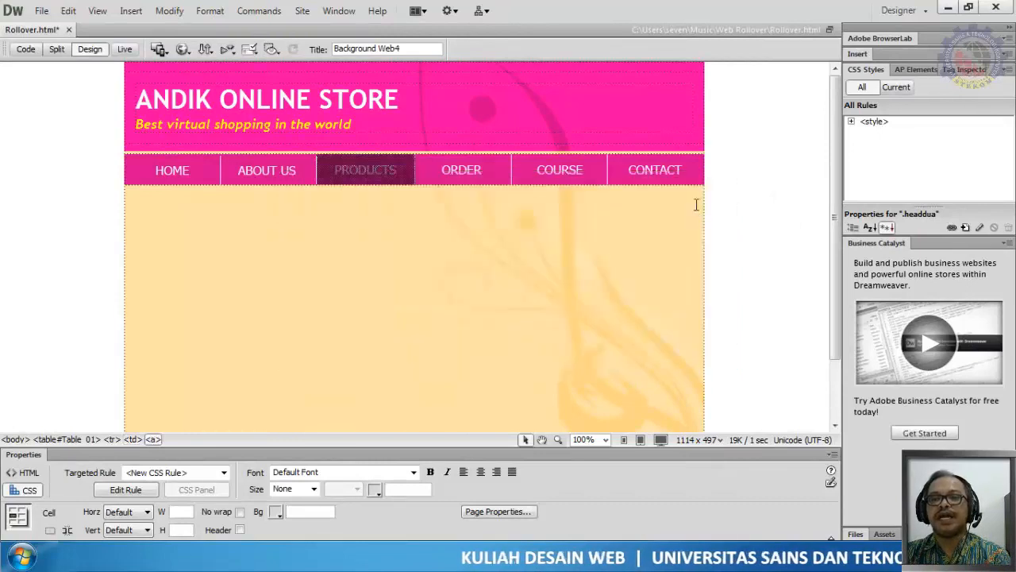
Step: Select the inserted PRODUCTS menu image to check its link and image properties
click(377, 172)
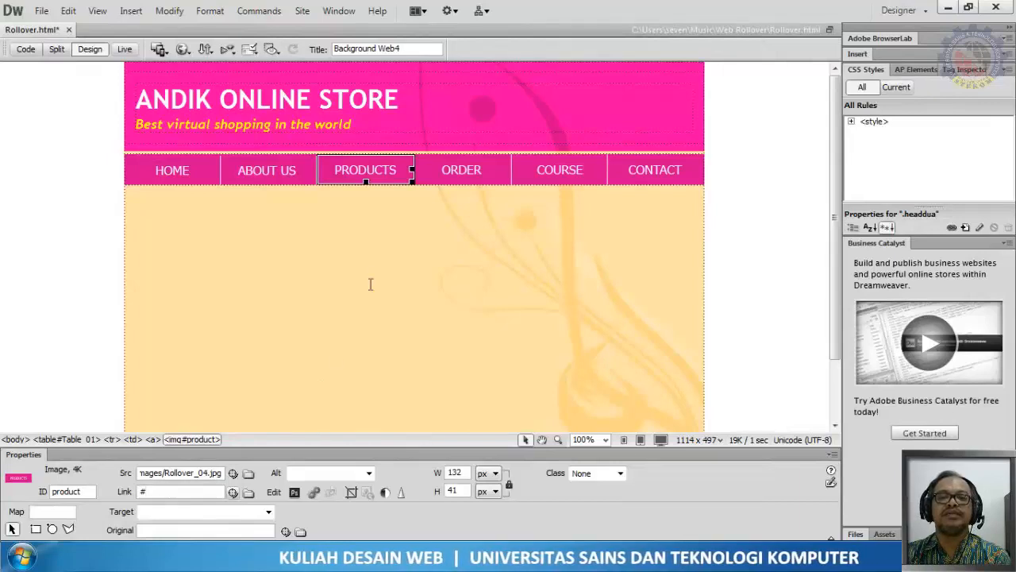
click(481, 184)
click(379, 173)
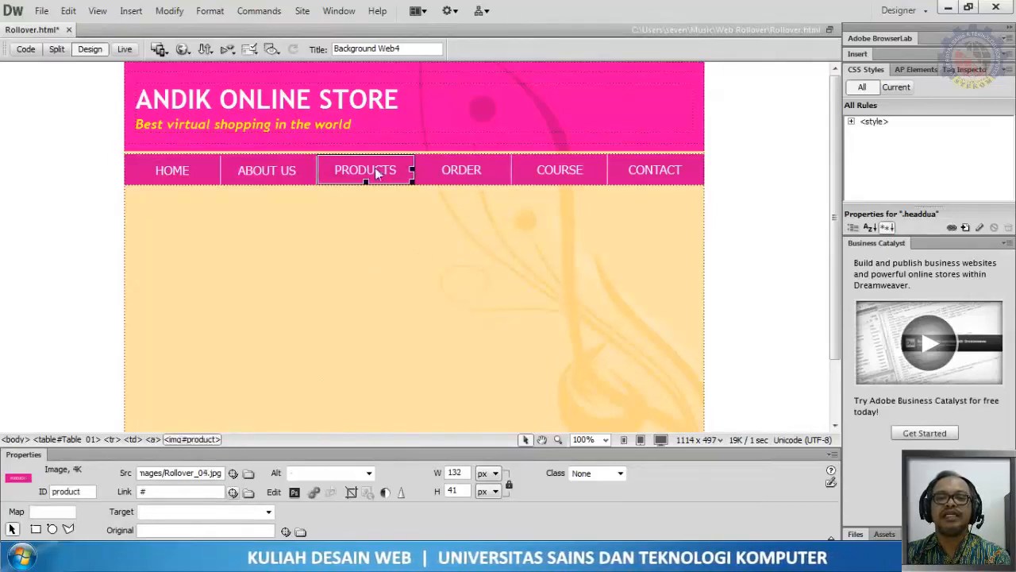
Step: Delete the ORDER menu image and start a rollover image named order in its empty cell
click(468, 180)
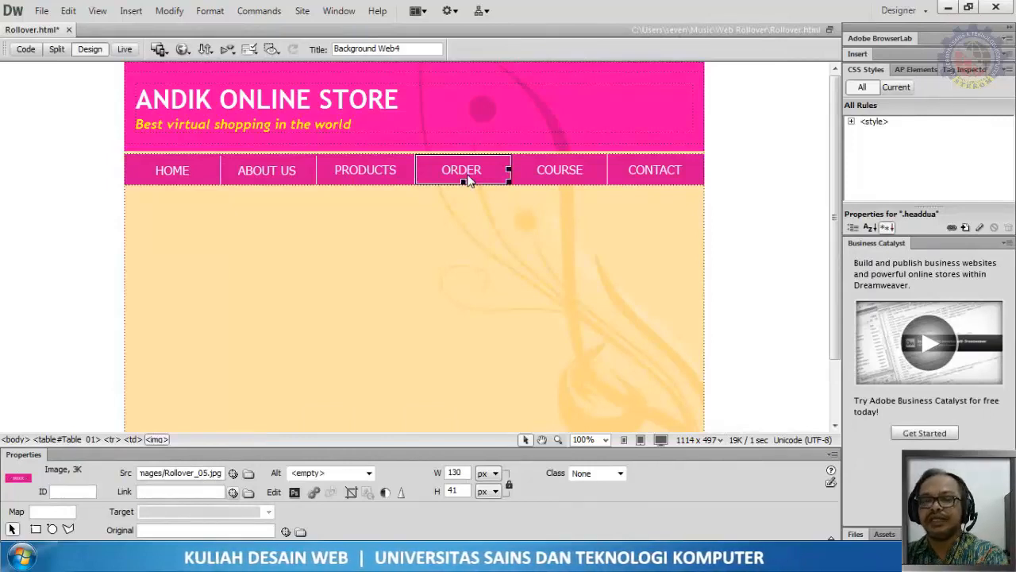
key(Delete)
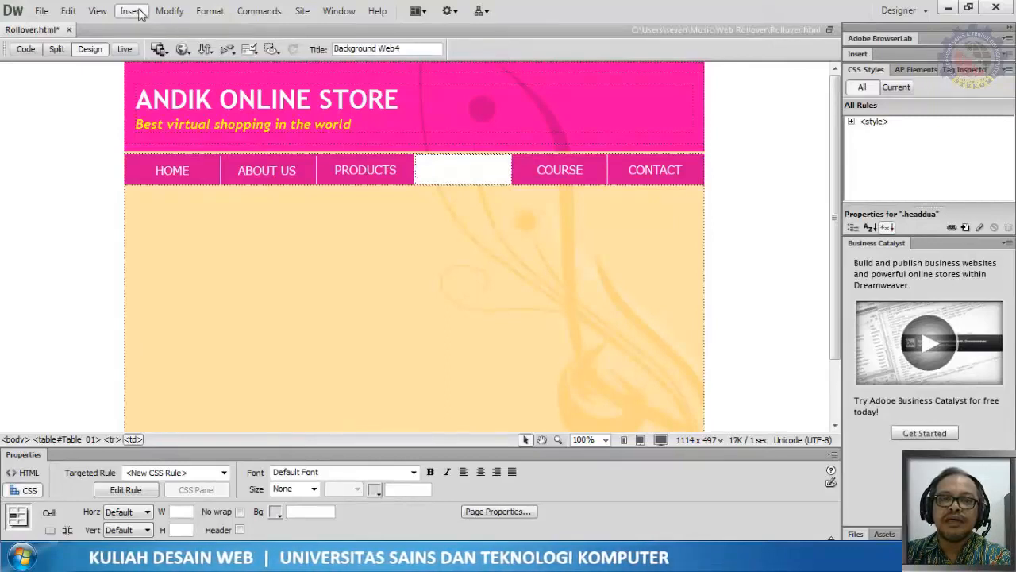
click(131, 11)
mouse_move(208, 62)
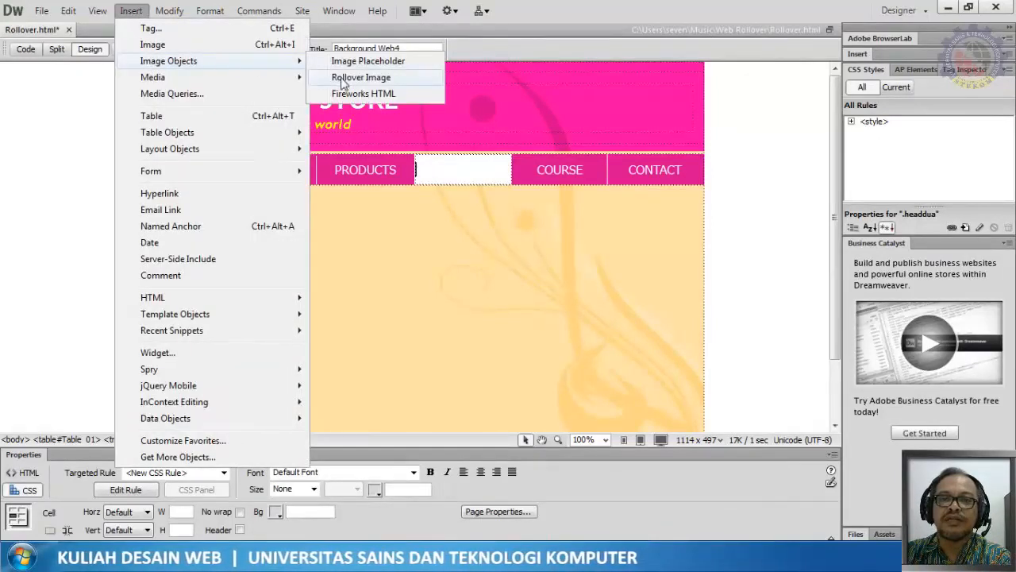
click(343, 83)
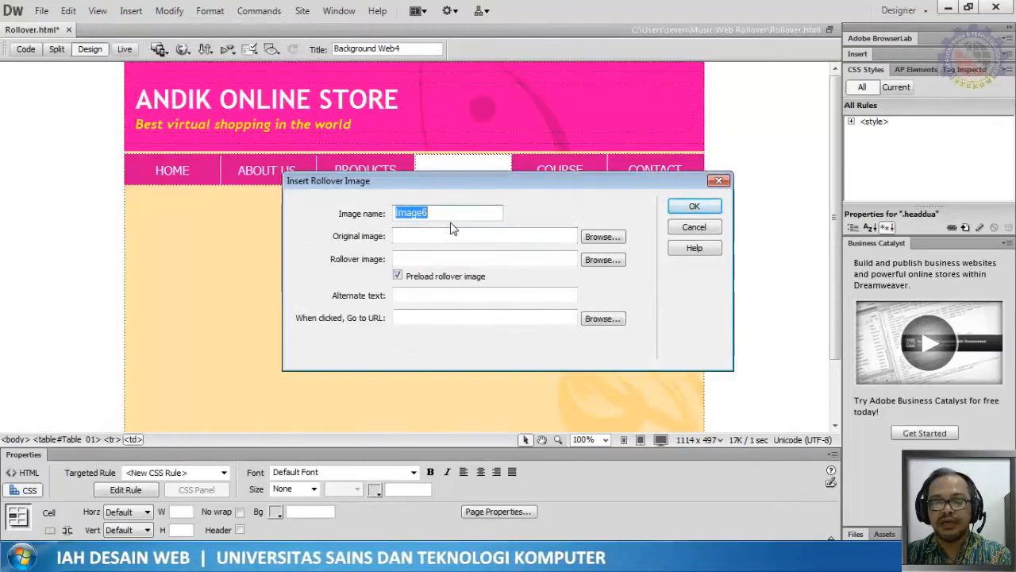
text(order)
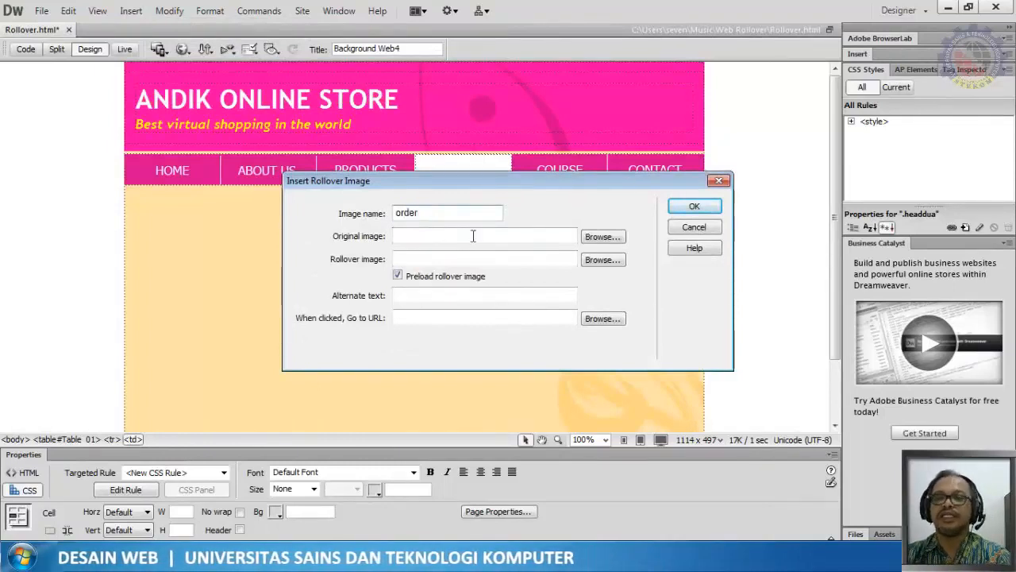
Step: Choose Rollover_05 from the images folder as the original image of the order rollover
click(603, 236)
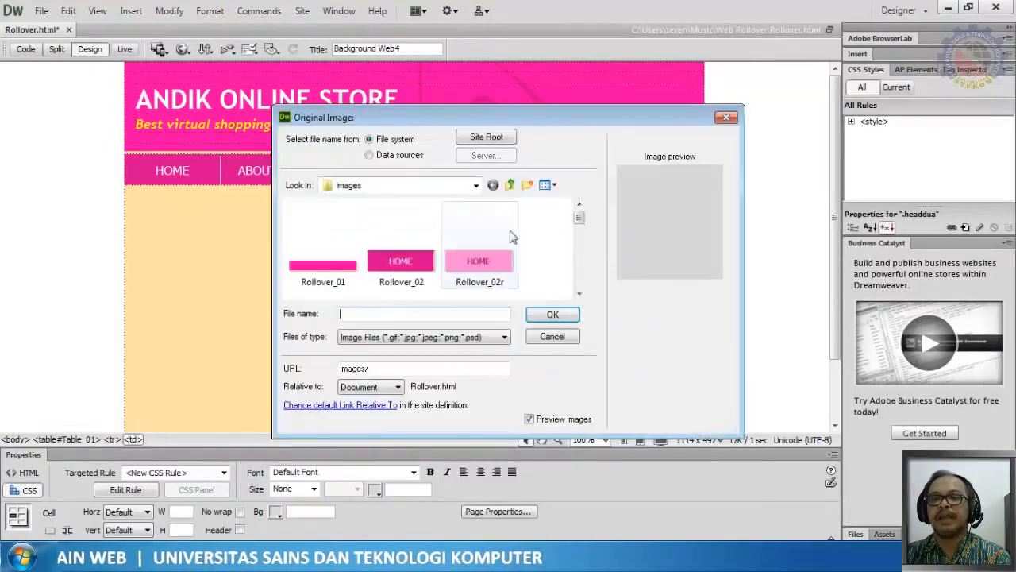
click(580, 274)
click(581, 275)
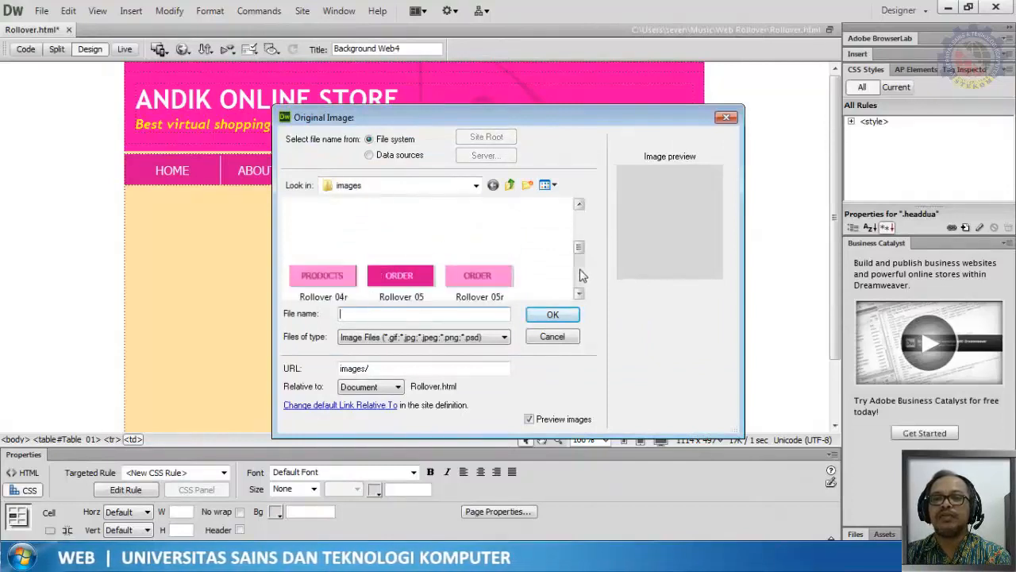
click(581, 274)
click(580, 233)
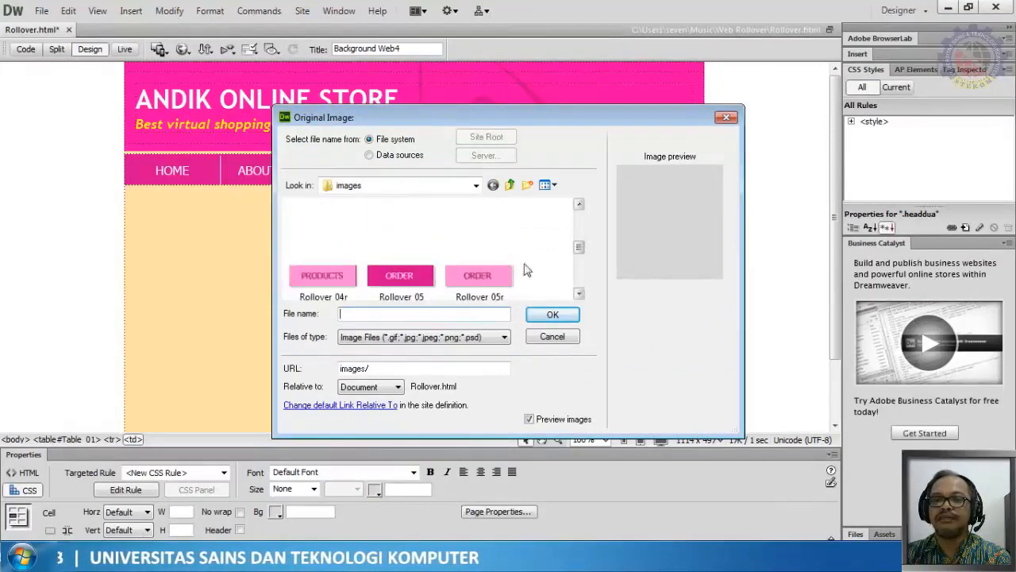
click(477, 258)
click(401, 258)
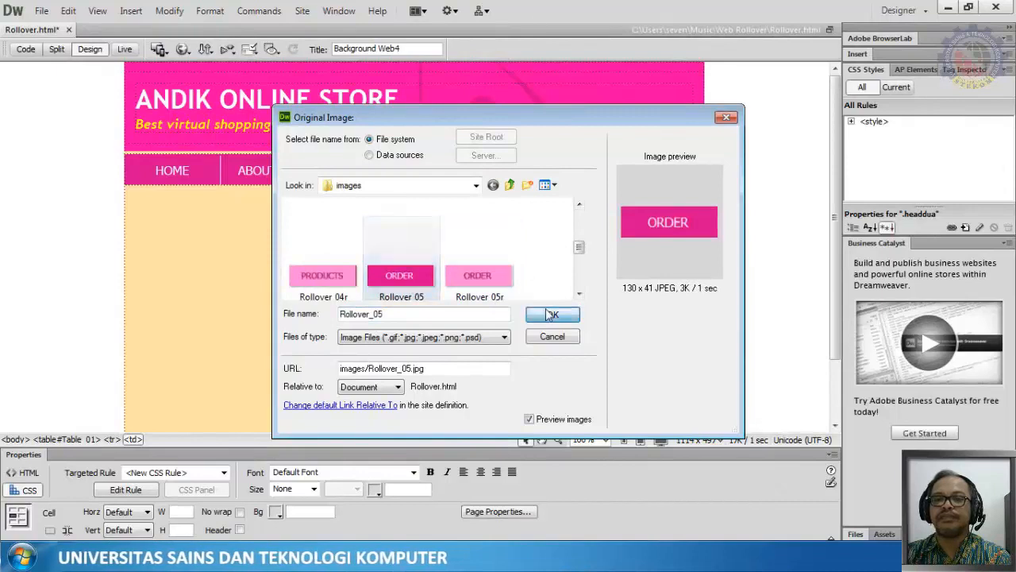
click(551, 316)
Step: Set Rollover_05r.jpg as the order rollover image, link it to #, and insert it into the menu
click(591, 257)
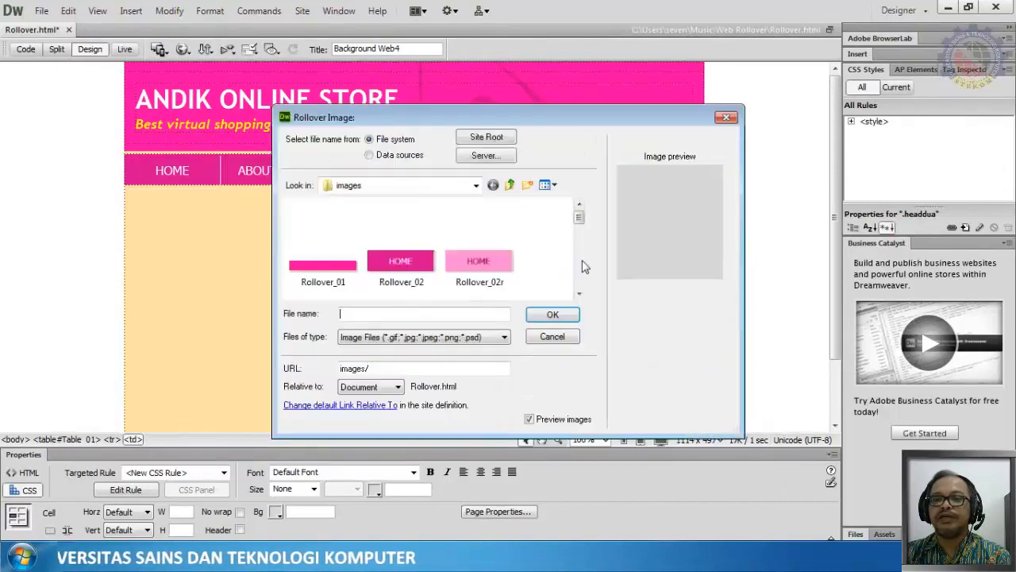
click(583, 267)
click(584, 267)
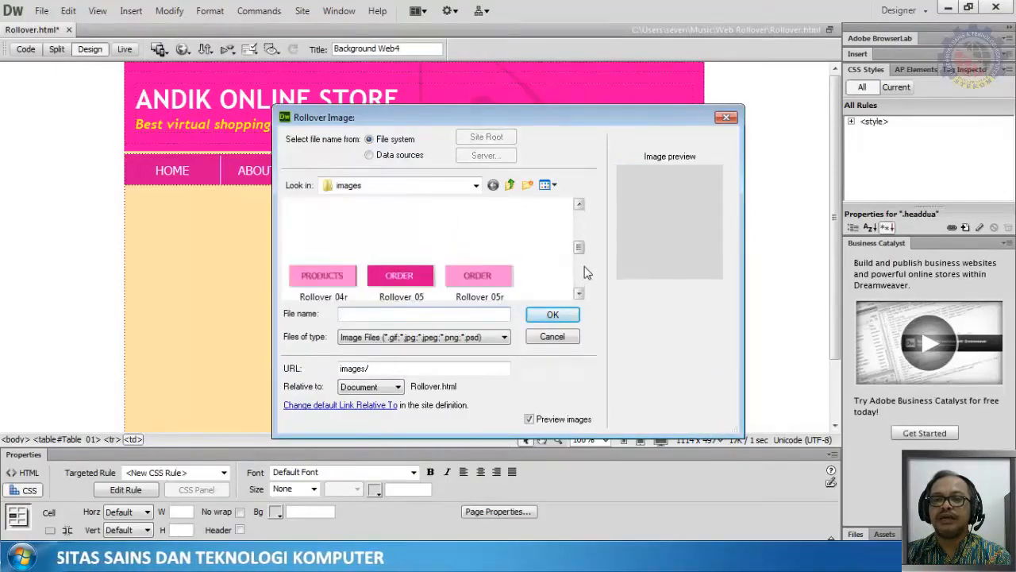
click(477, 278)
click(551, 315)
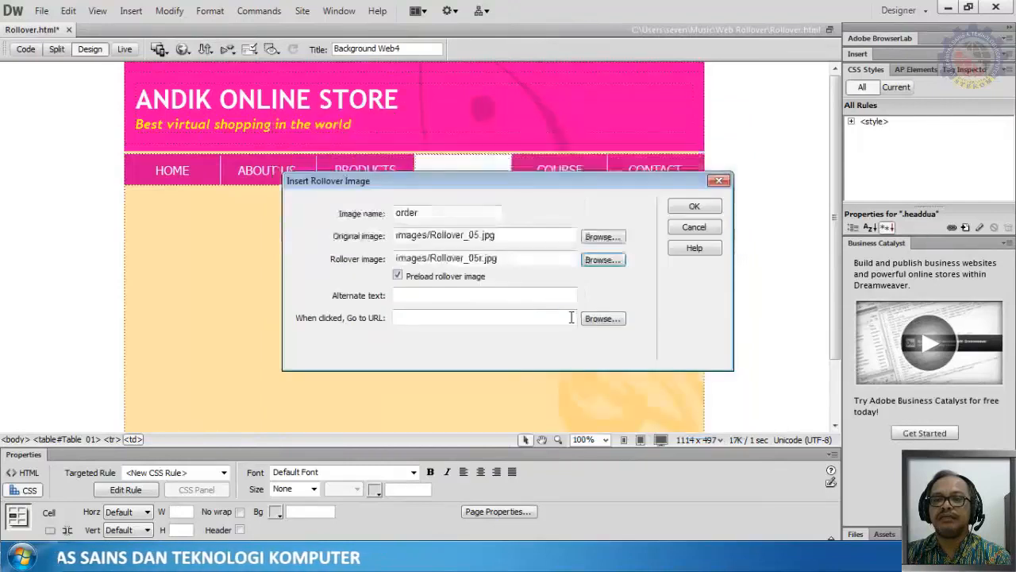
click(458, 315)
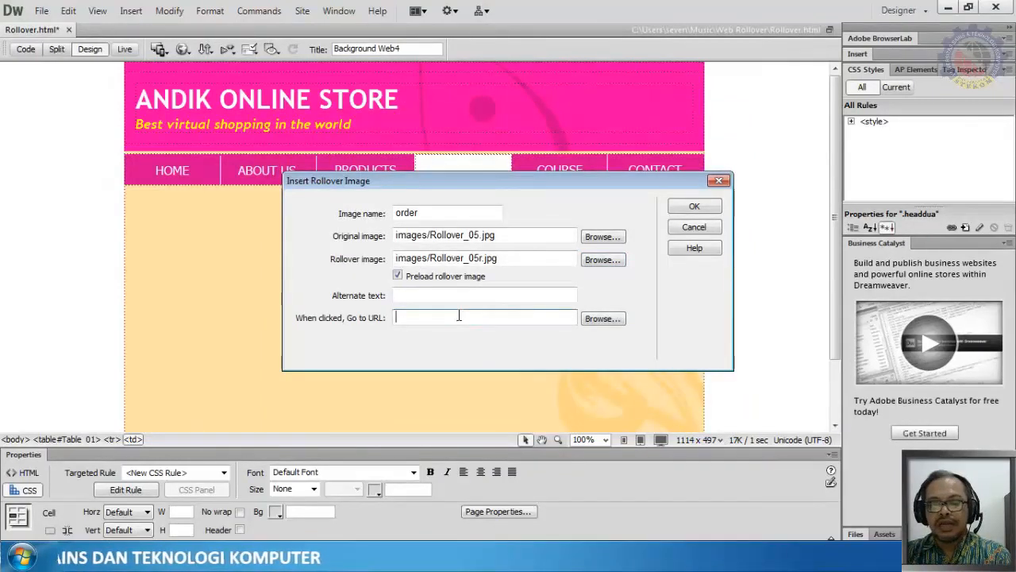
text(#)
click(697, 210)
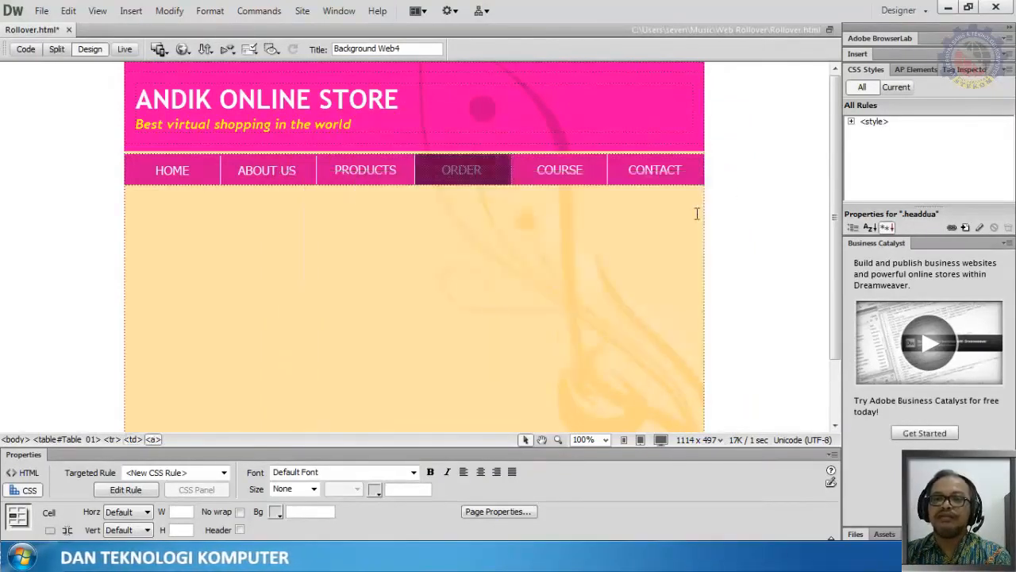
Step: Delete the inserted ORDER menu image and undo the deletion
click(481, 180)
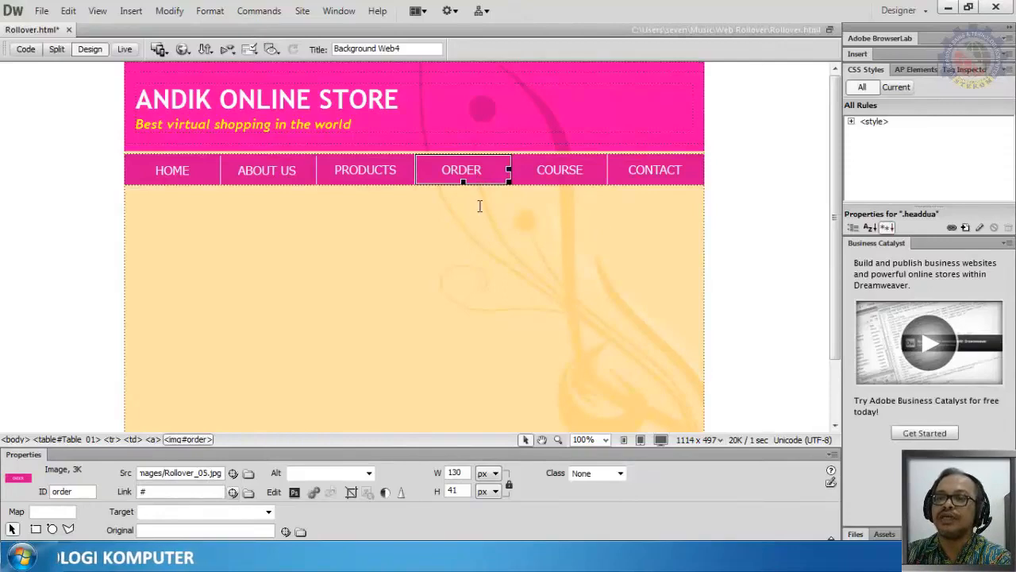
key(Delete)
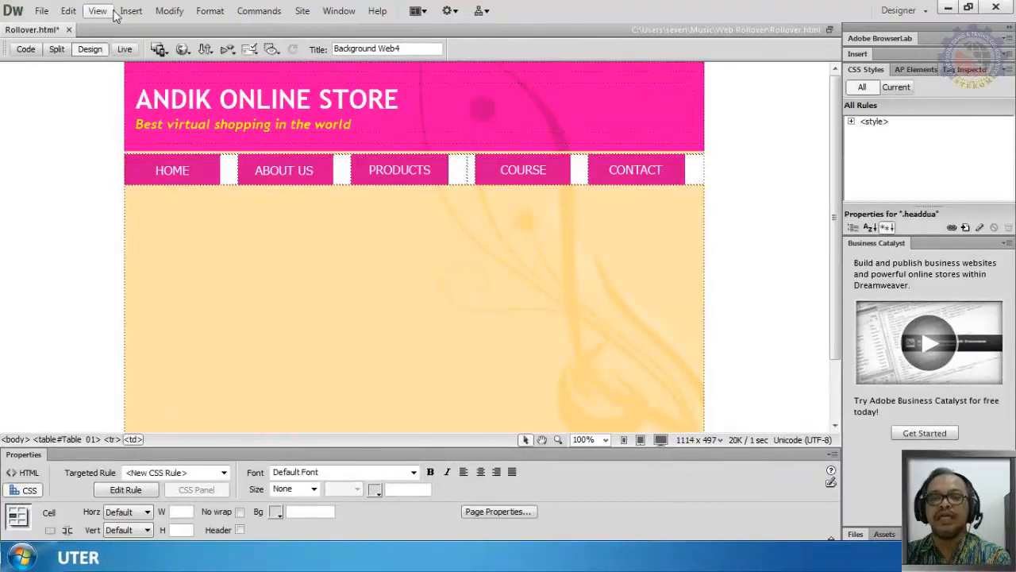
key(ctrl+z)
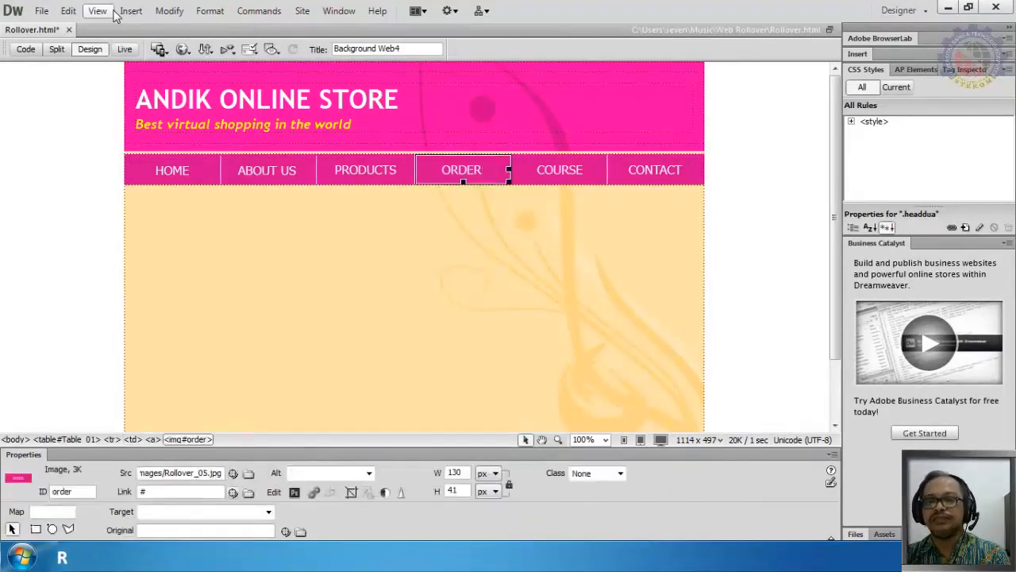
Step: Save all changes to Rollover.html and preview the page in Chrome
click(758, 273)
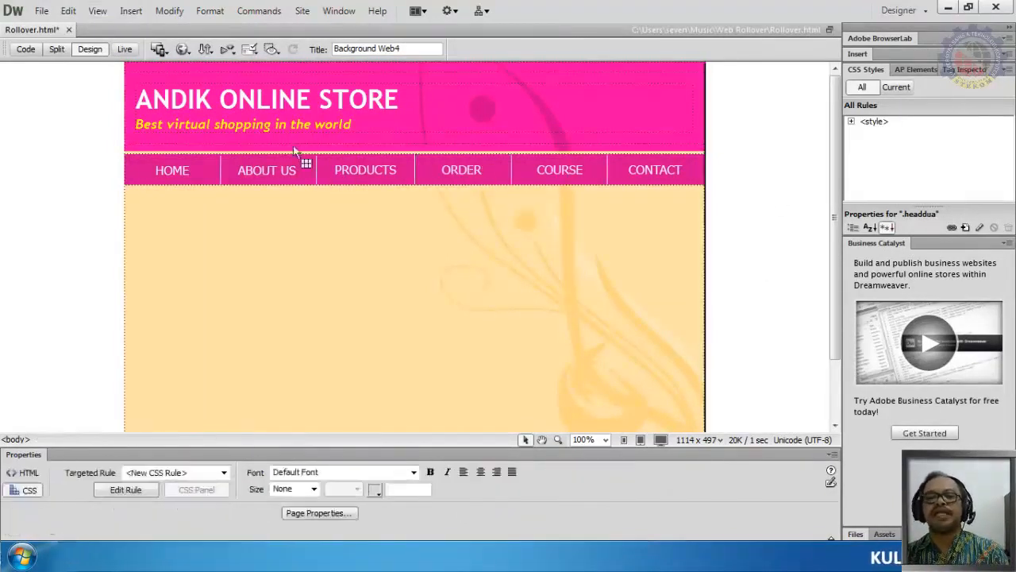
click(42, 11)
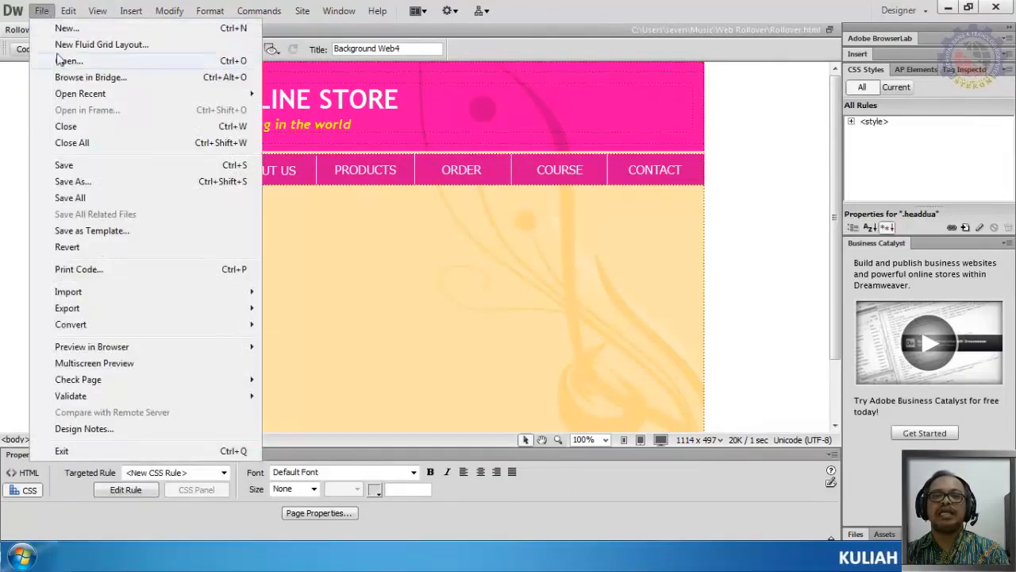
click(102, 200)
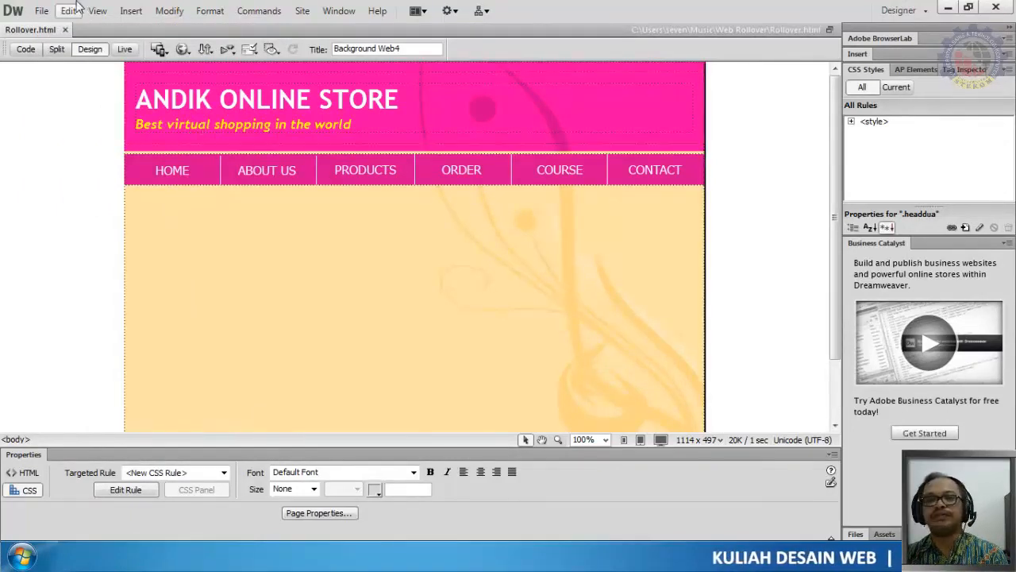
click(181, 49)
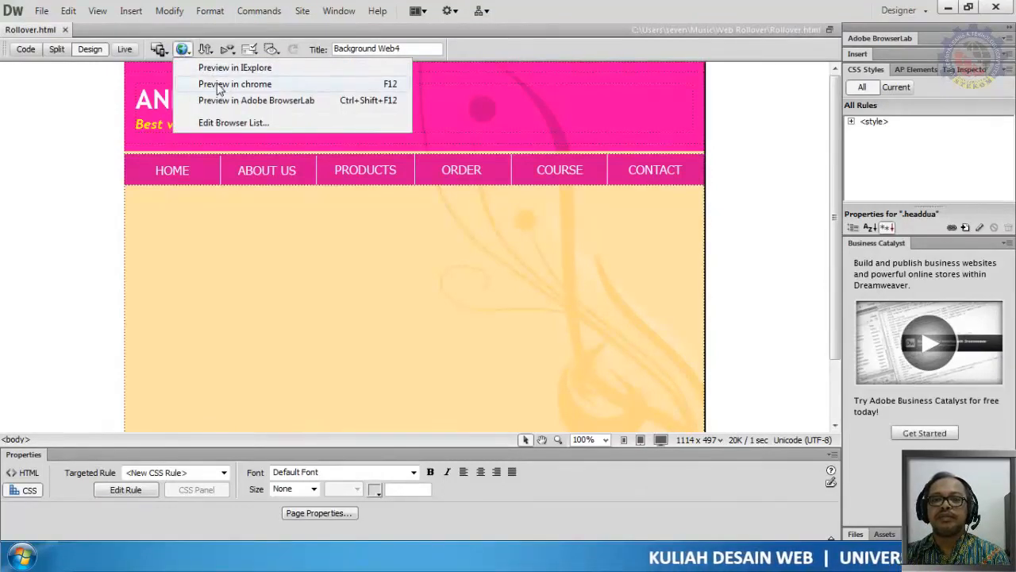
click(218, 496)
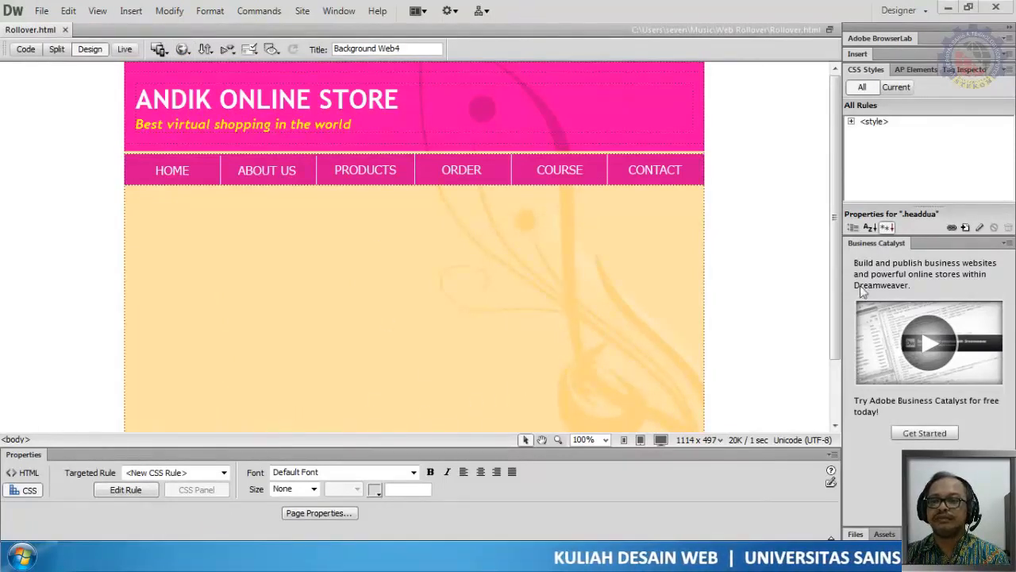
key(alt+Tab)
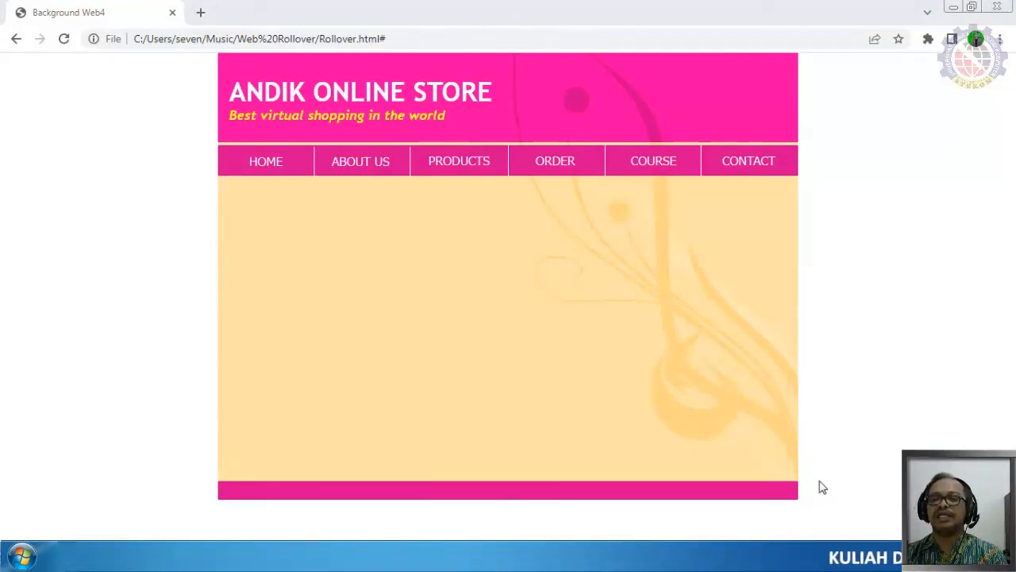
Step: Switch to Photoshop and bring up the PRODUCTS button image Rollover_04.jpg
key(alt+Tab)
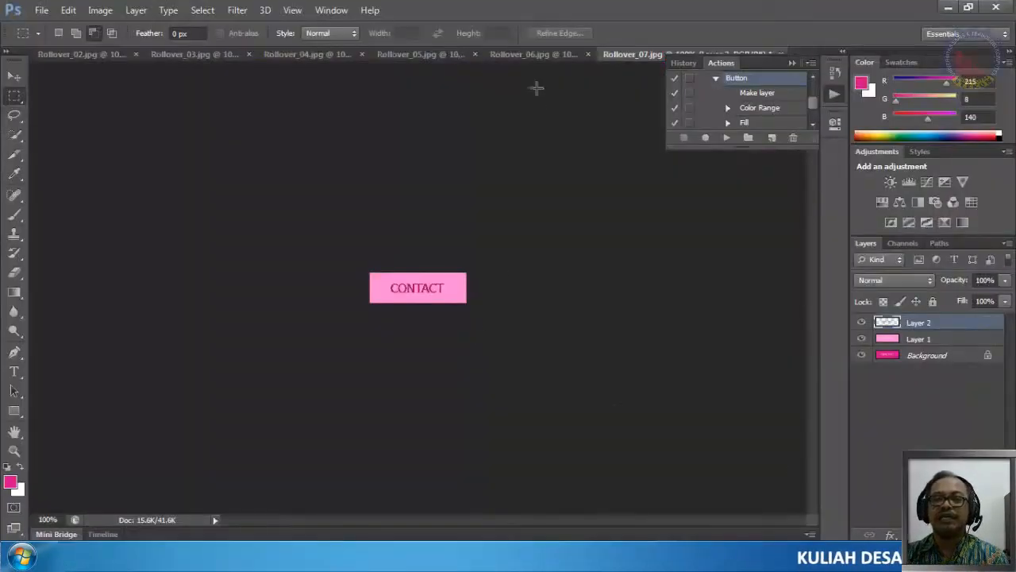
click(523, 57)
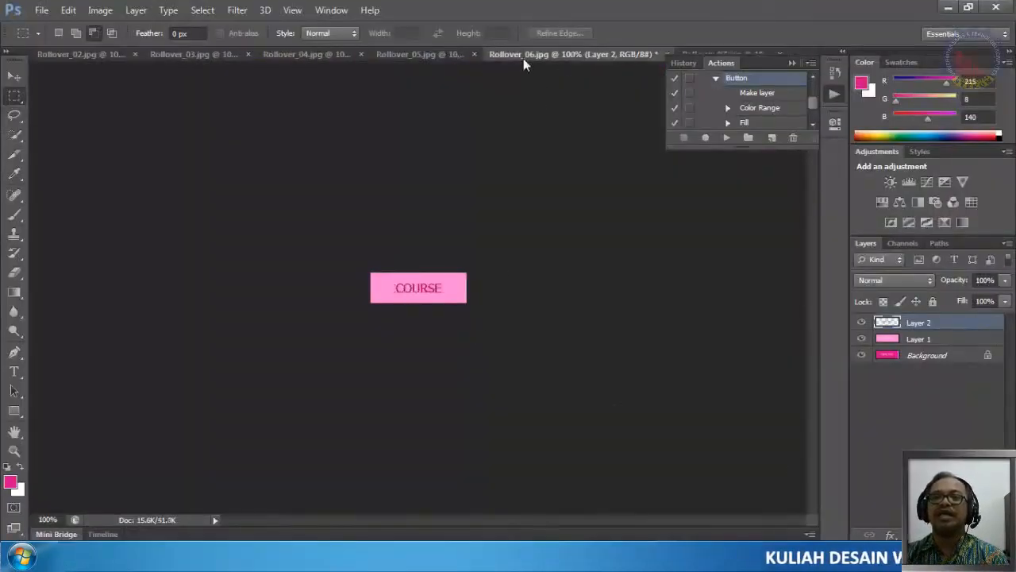
click(434, 57)
click(339, 55)
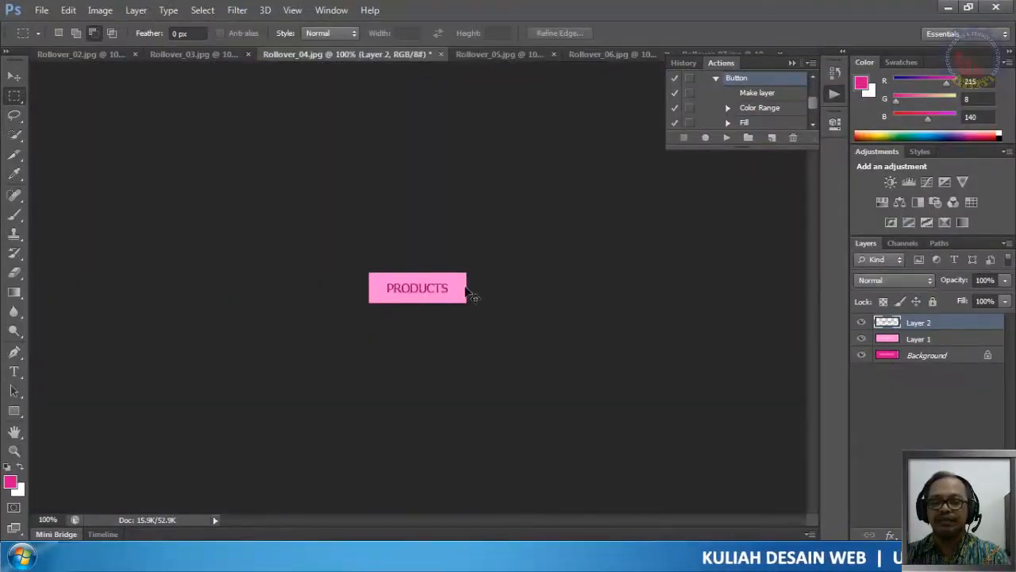
Step: Select a narrow full-height strip along the right edge of the PRODUCTS button with the Rectangular Marquee tool
key(ctrl+plus)
key(ctrl+plus)
key(ctrl+plus)
key(ctrl+plus)
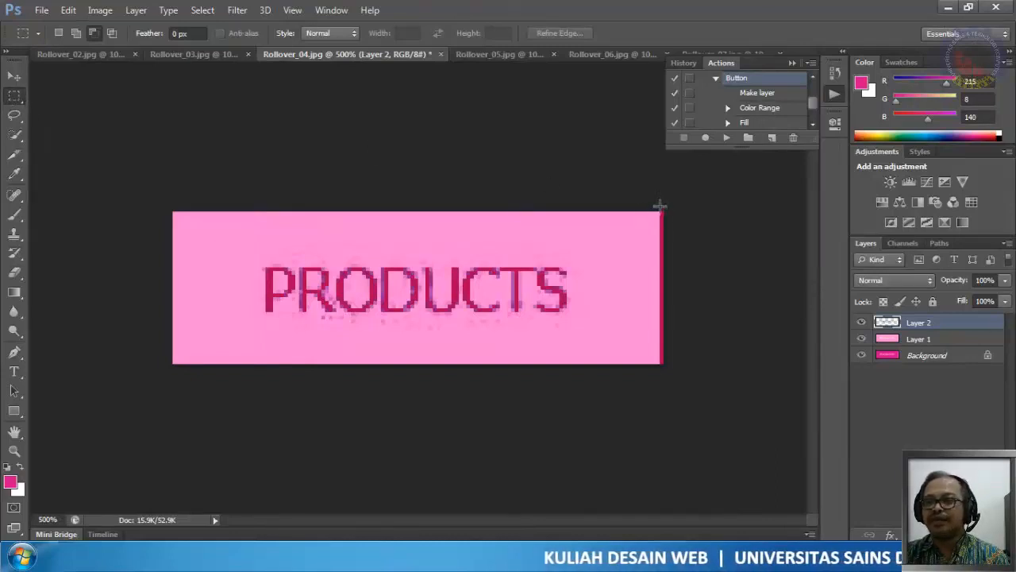
drag(659, 206, 687, 336)
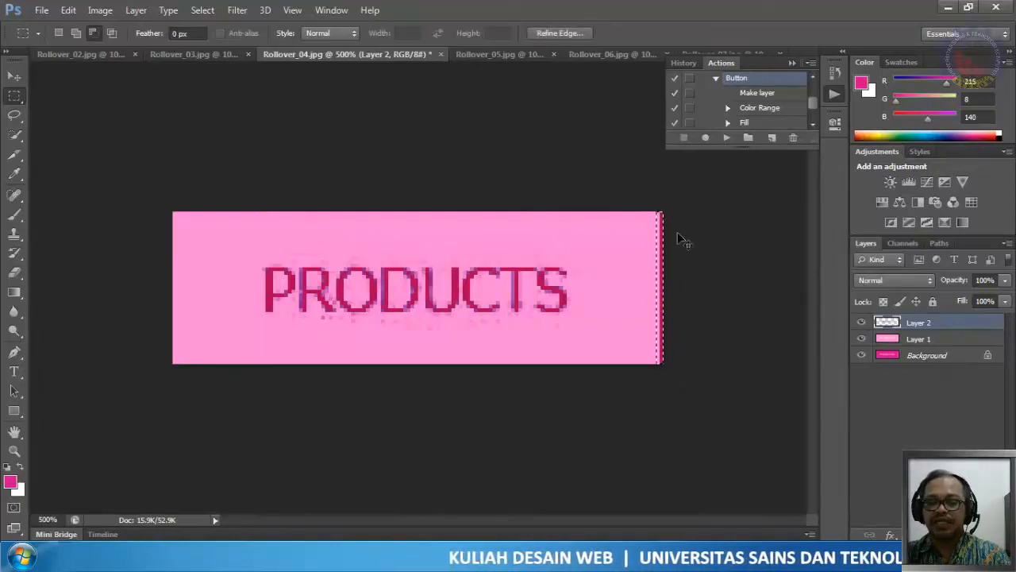
Step: Transform the selection to 50% width so it covers only the dark line on the button's right edge, and apply it
key(ctrl+plus)
key(ctrl+plus)
key(ctrl+plus)
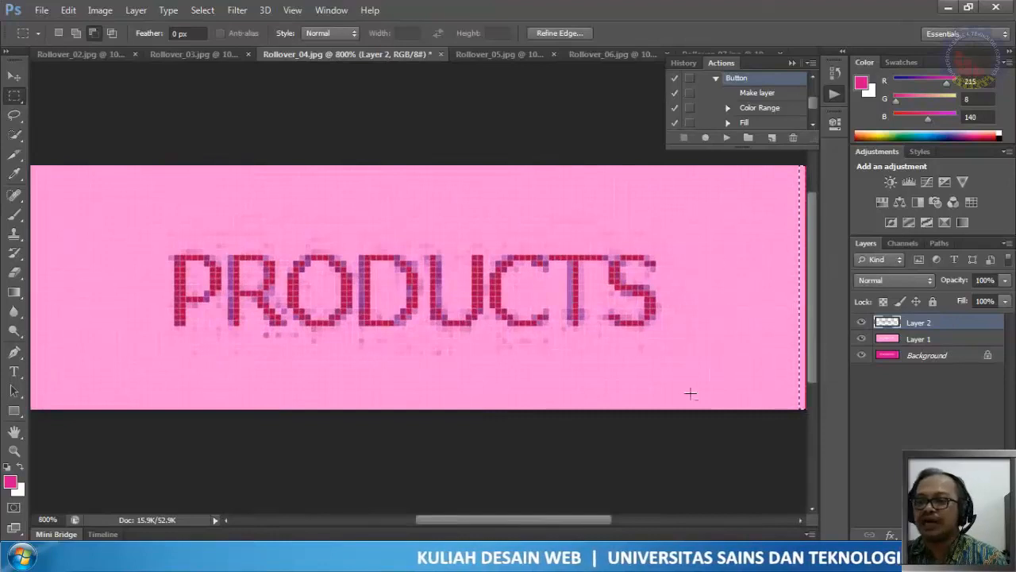
drag(564, 521, 601, 518)
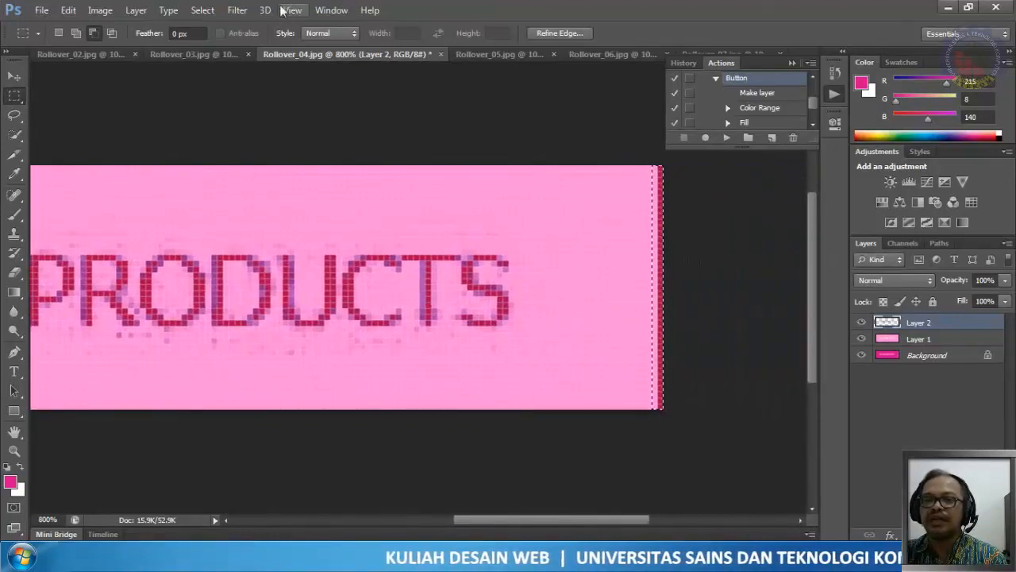
click(202, 10)
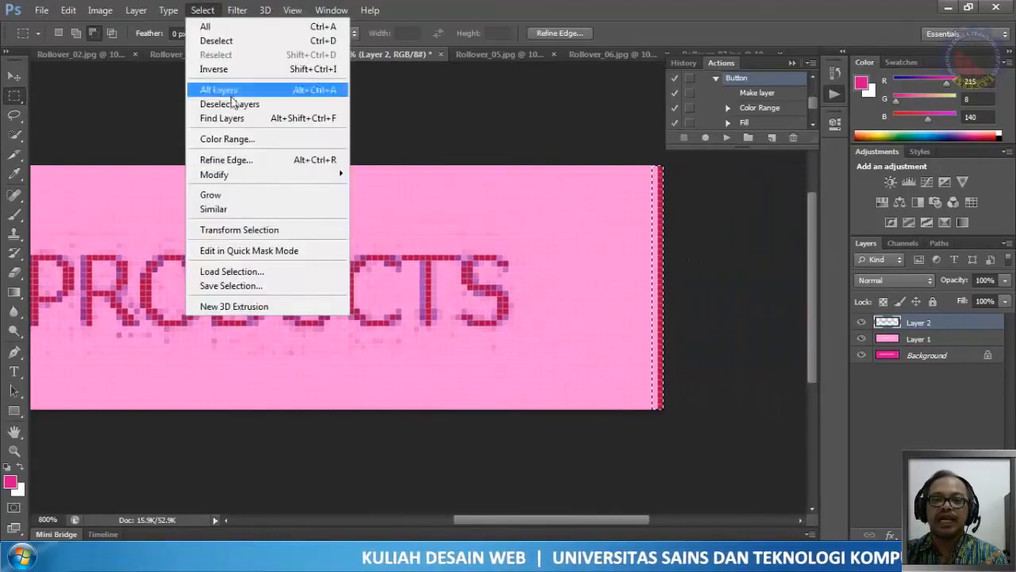
click(242, 231)
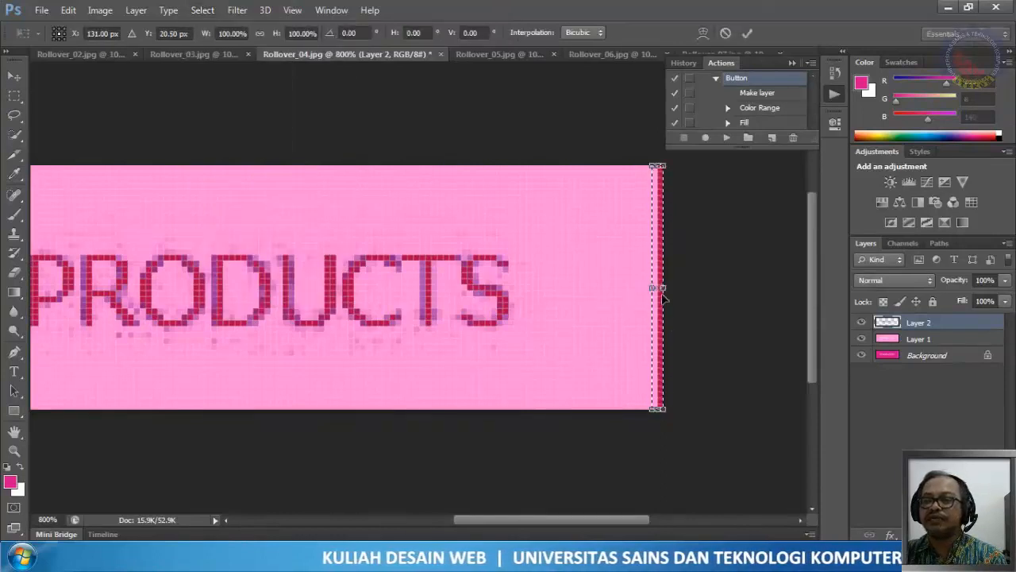
drag(662, 293, 659, 287)
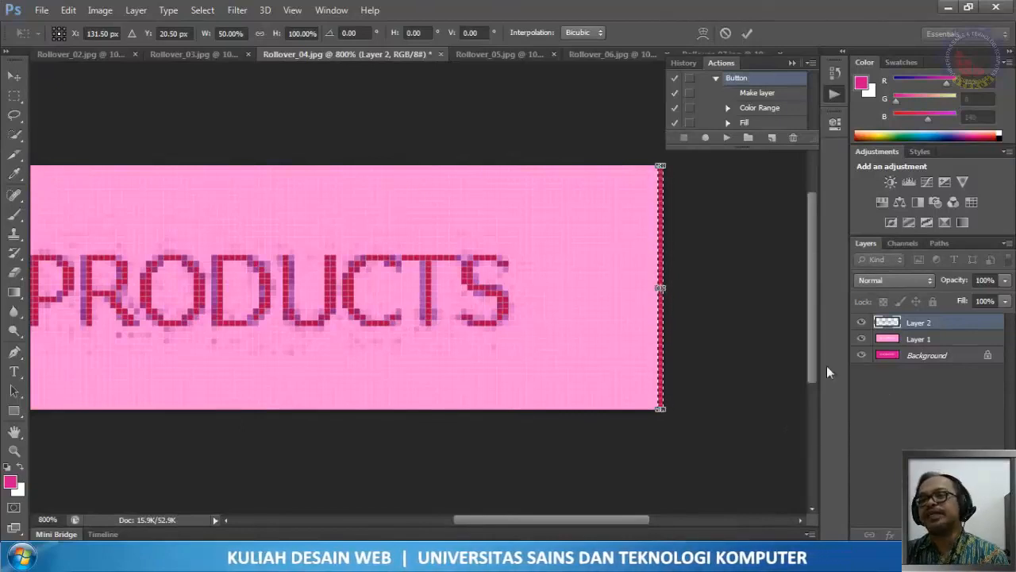
click(69, 11)
click(72, 13)
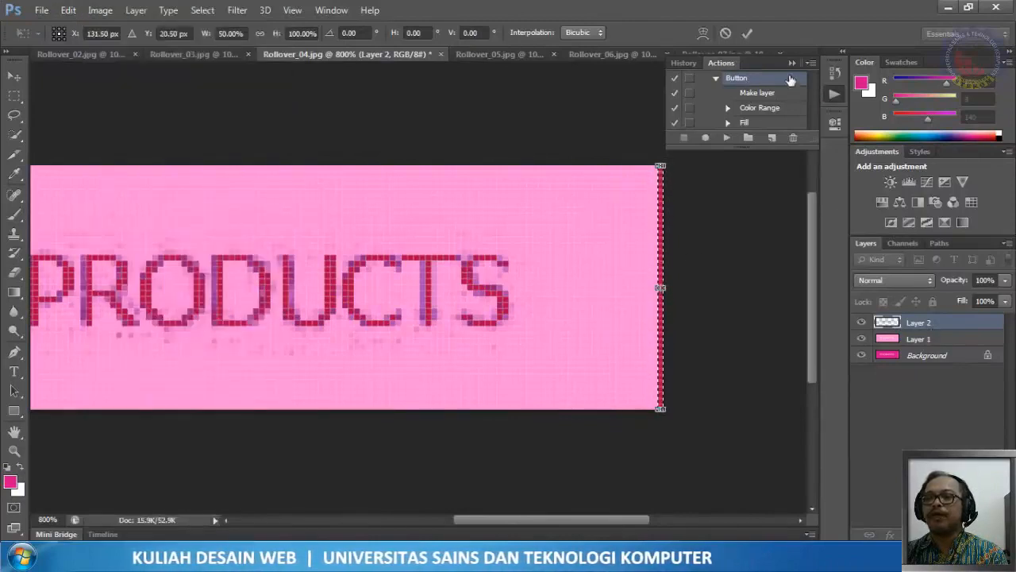
click(745, 33)
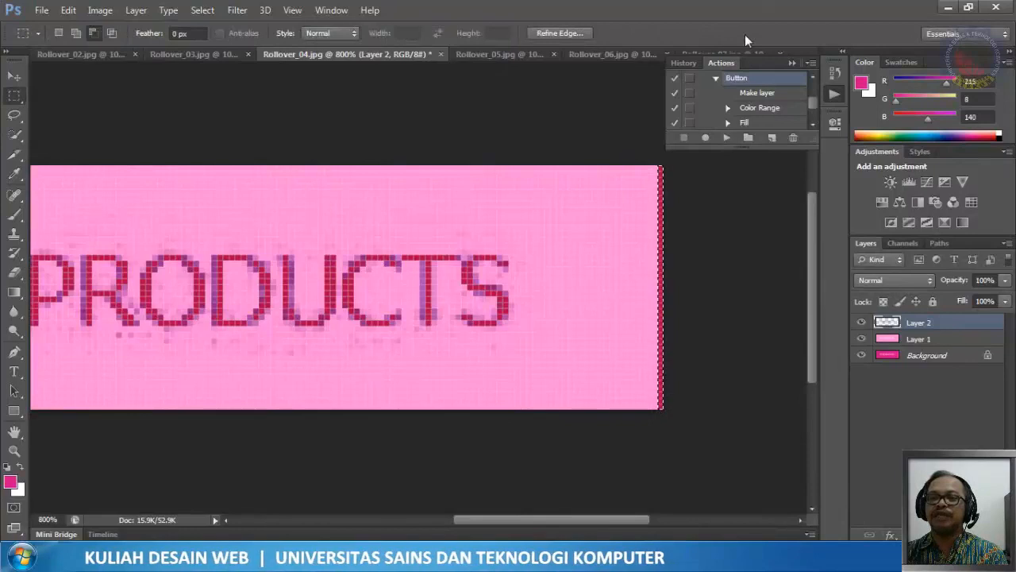
Step: Fill the selected edge line on Layer 2 with White at 100% opacity in Normal mode, and deselect it
click(68, 11)
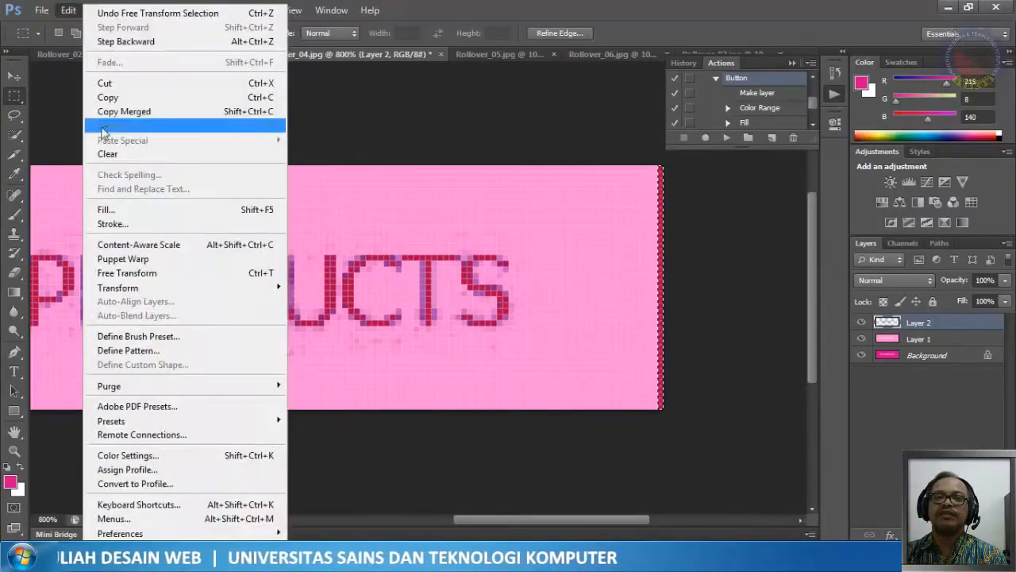
click(121, 209)
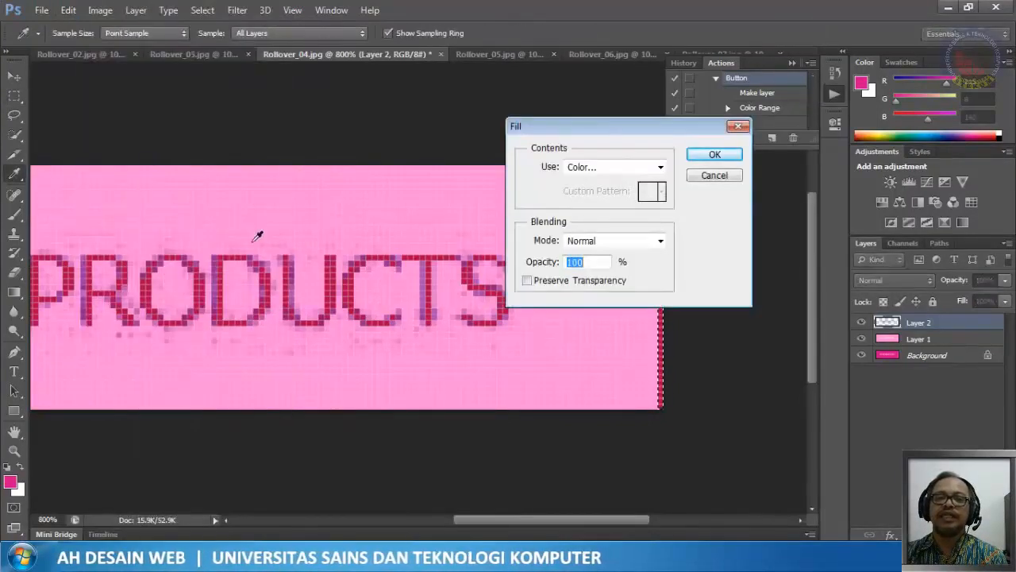
click(588, 170)
click(597, 298)
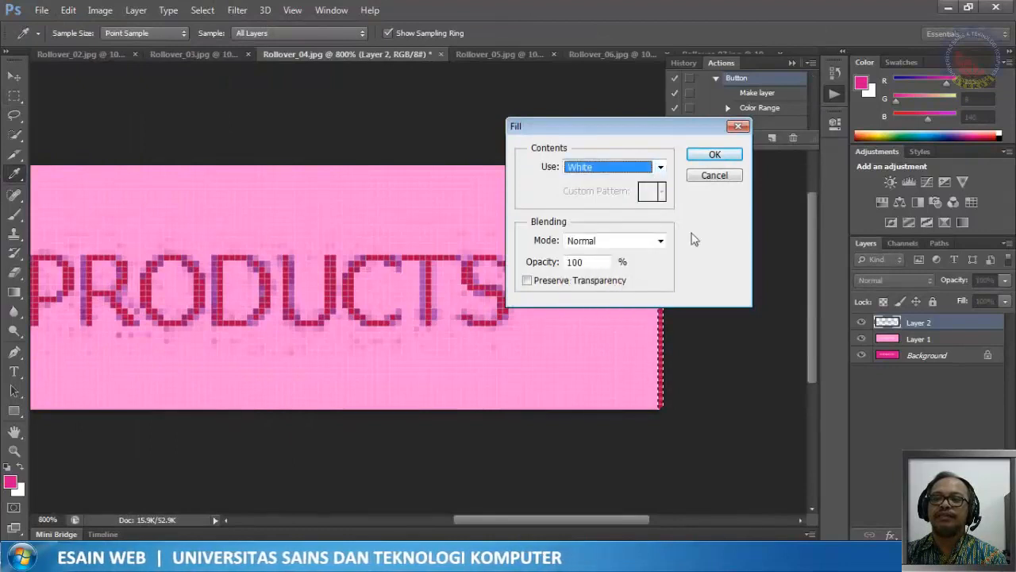
click(715, 155)
key(m)
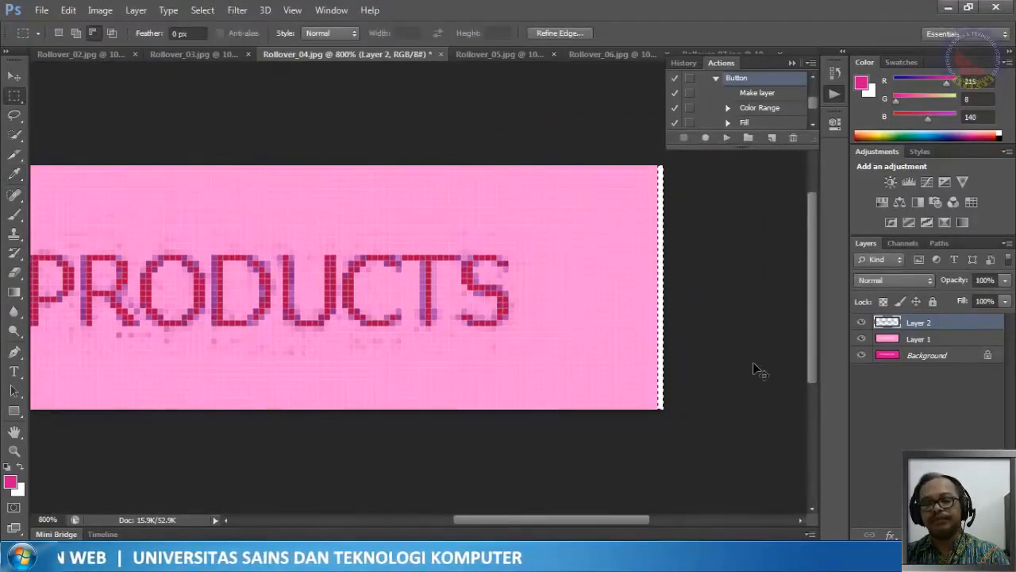
key(ctrl+d)
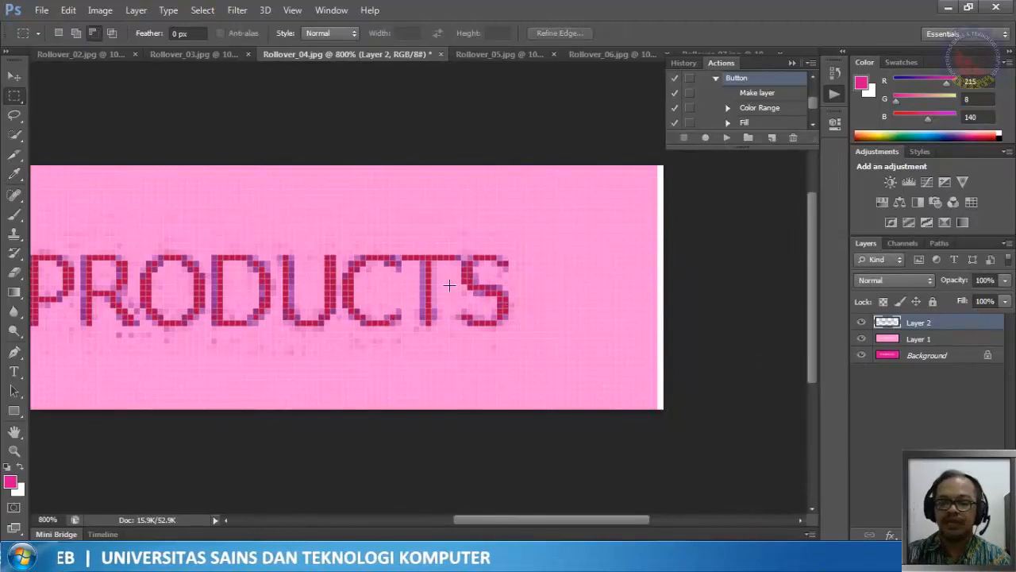
Step: Start saving the PRODUCTS button as a separate file named Rollover_04r in the images folder, with JPEG as the format
click(41, 10)
click(79, 185)
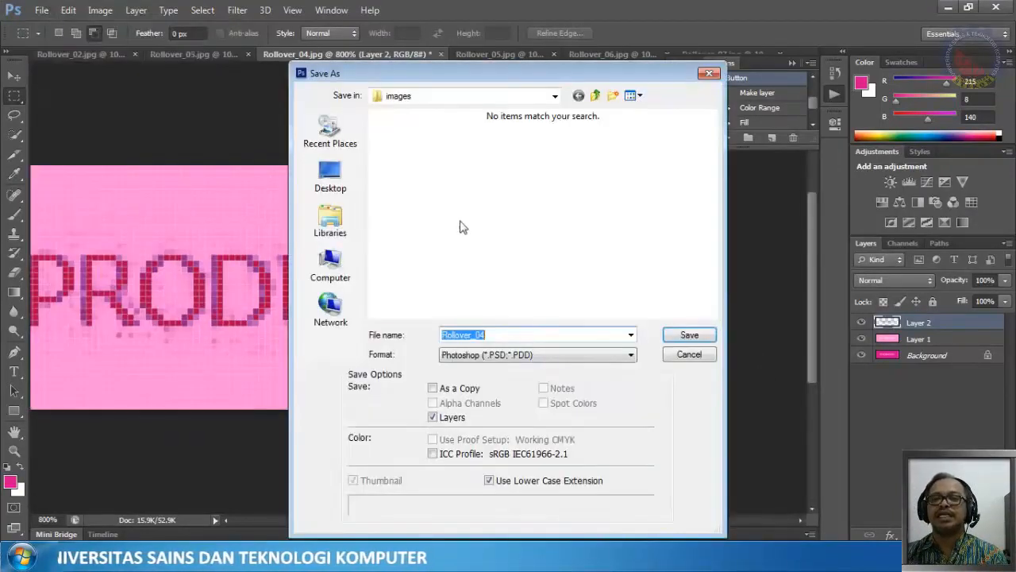
click(492, 335)
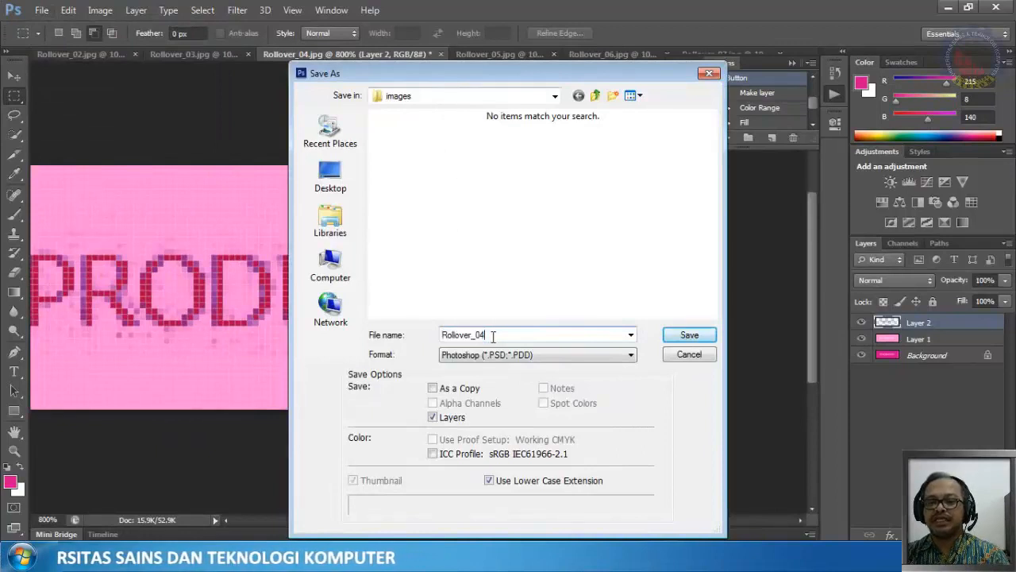
text(r)
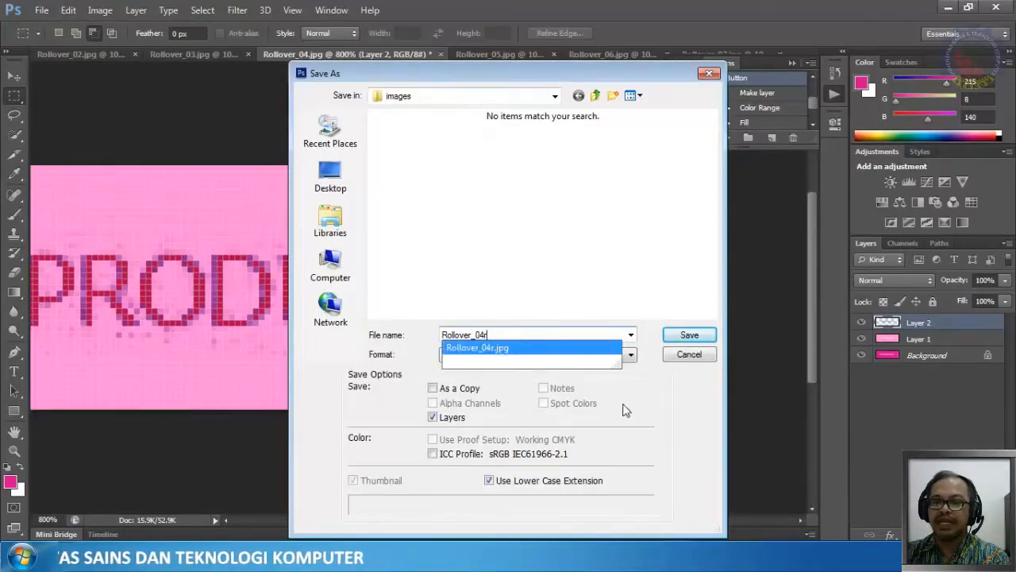
click(580, 357)
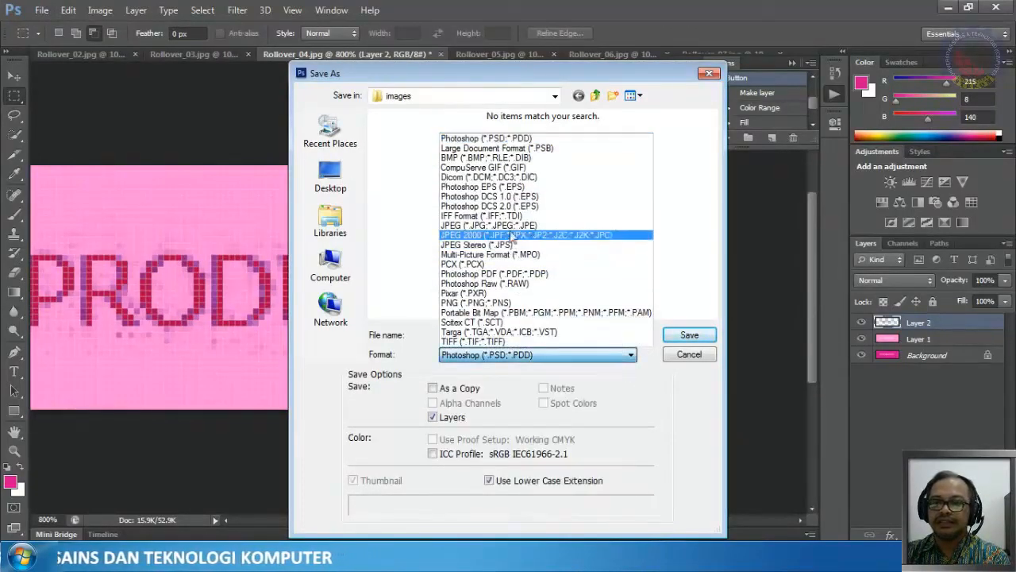
click(508, 225)
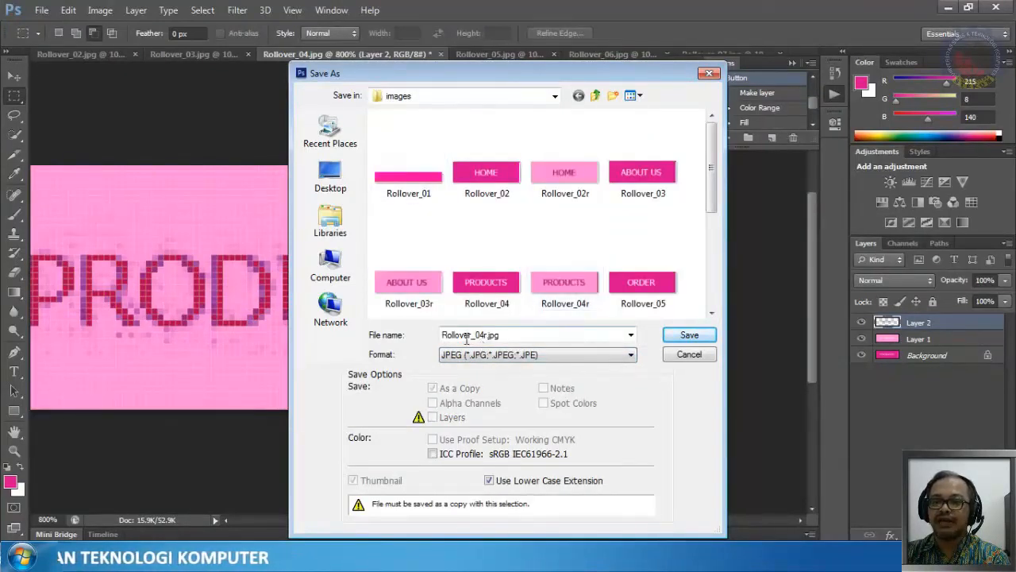
Step: Save the image over the existing Rollover_04r.jpg in JPEG format at Maximum quality 12 with Baseline ("Standard")
click(561, 295)
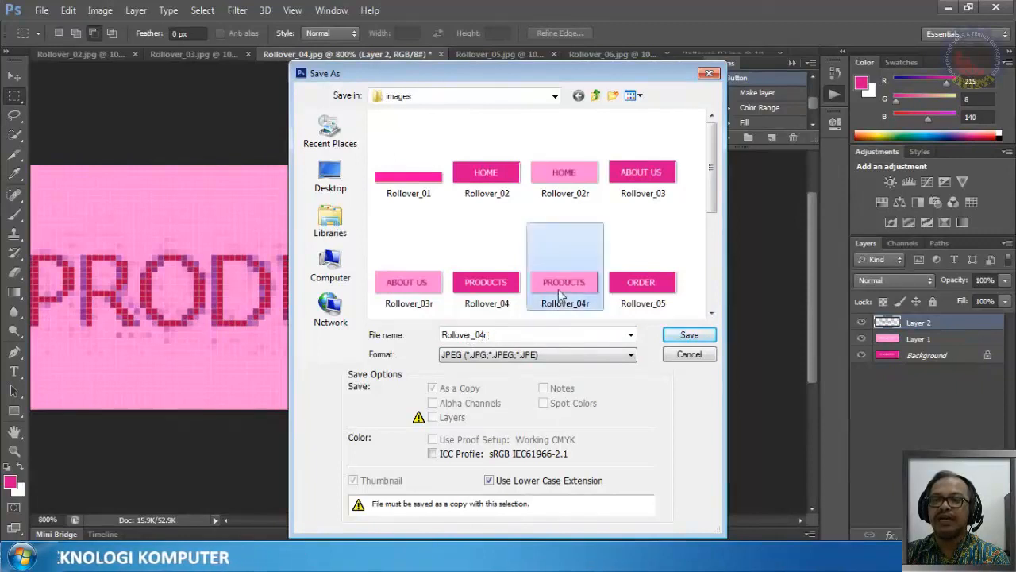
click(514, 362)
click(482, 228)
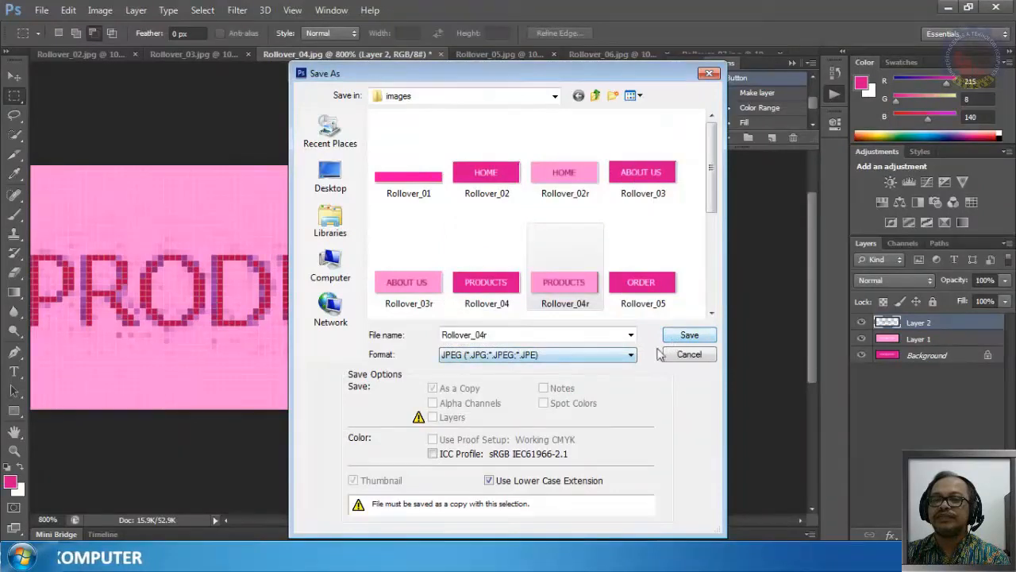
click(601, 358)
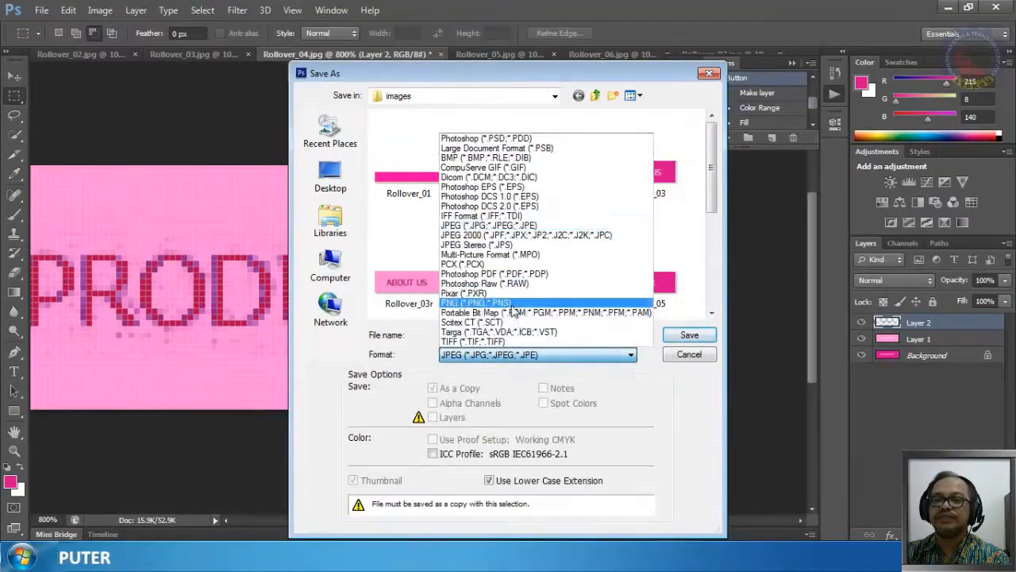
click(513, 303)
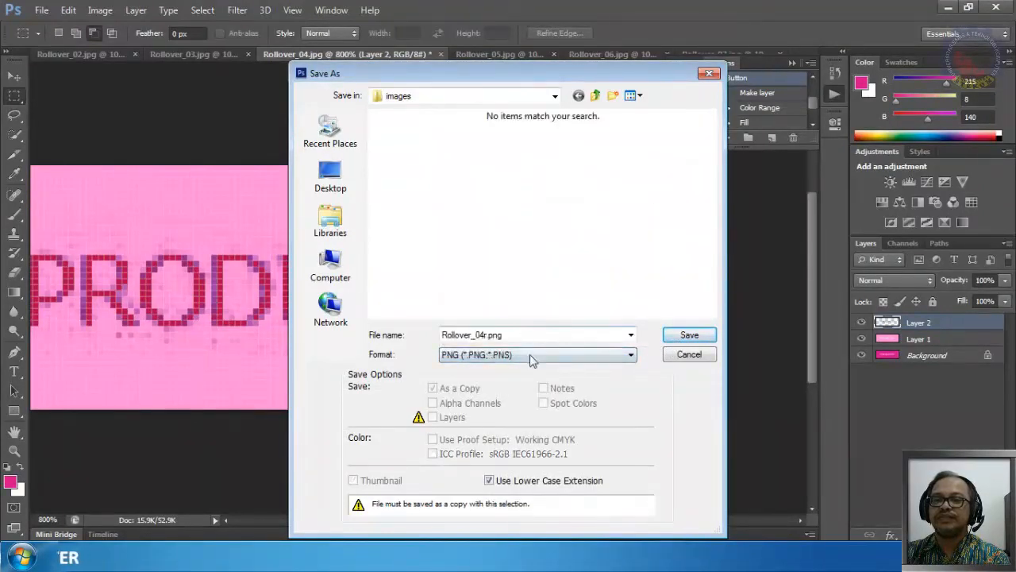
click(531, 358)
click(484, 225)
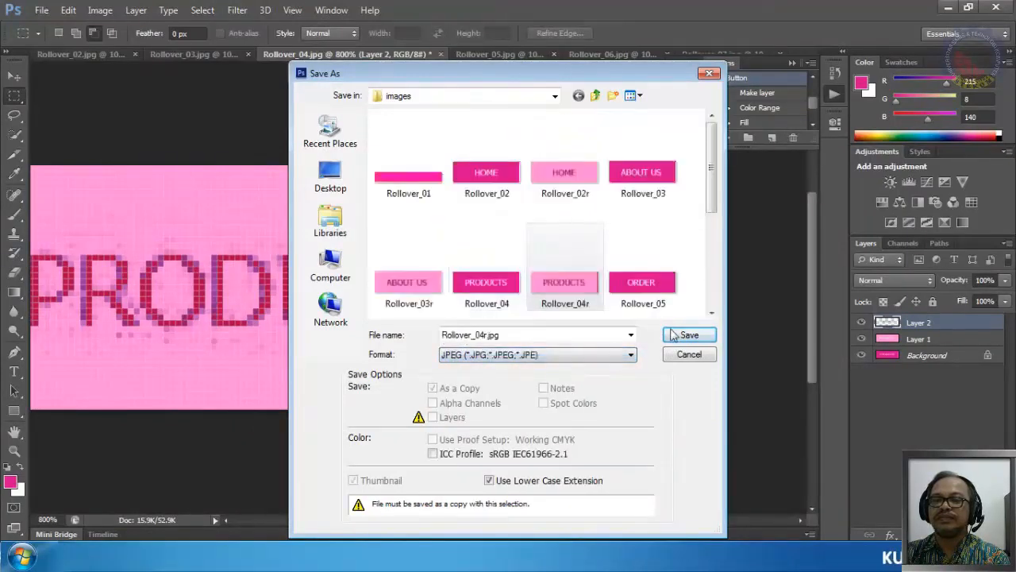
click(683, 336)
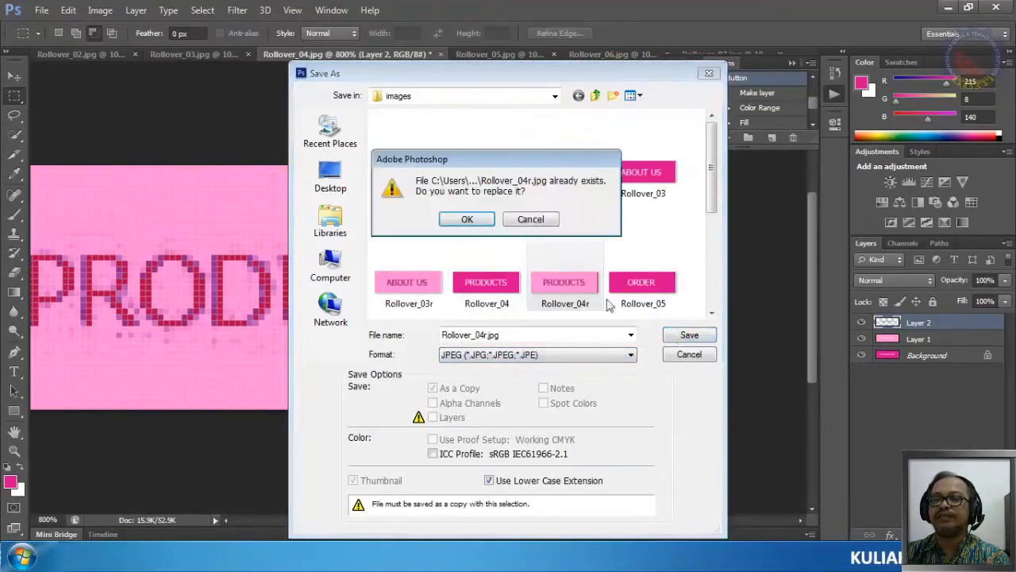
click(467, 220)
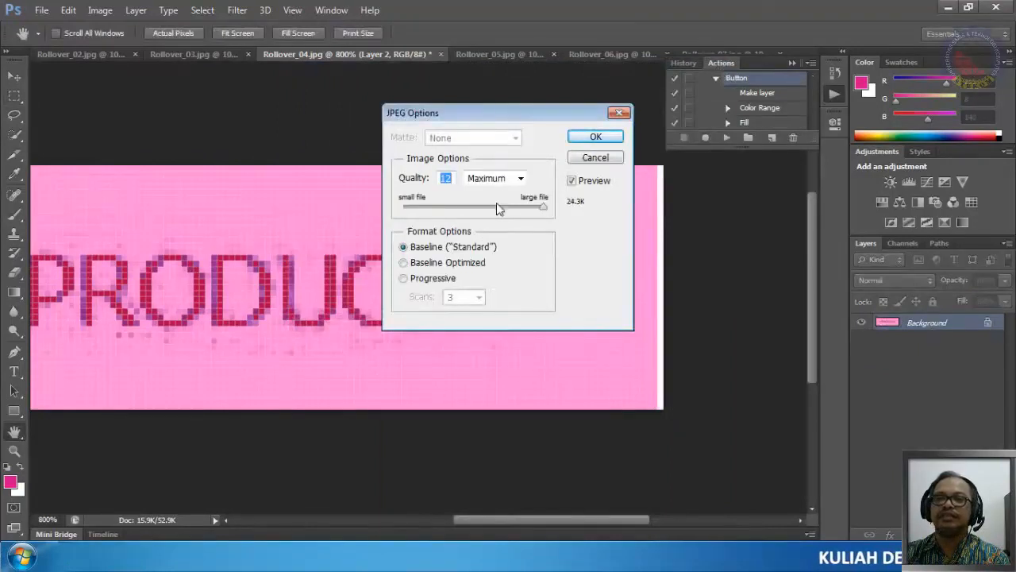
click(594, 137)
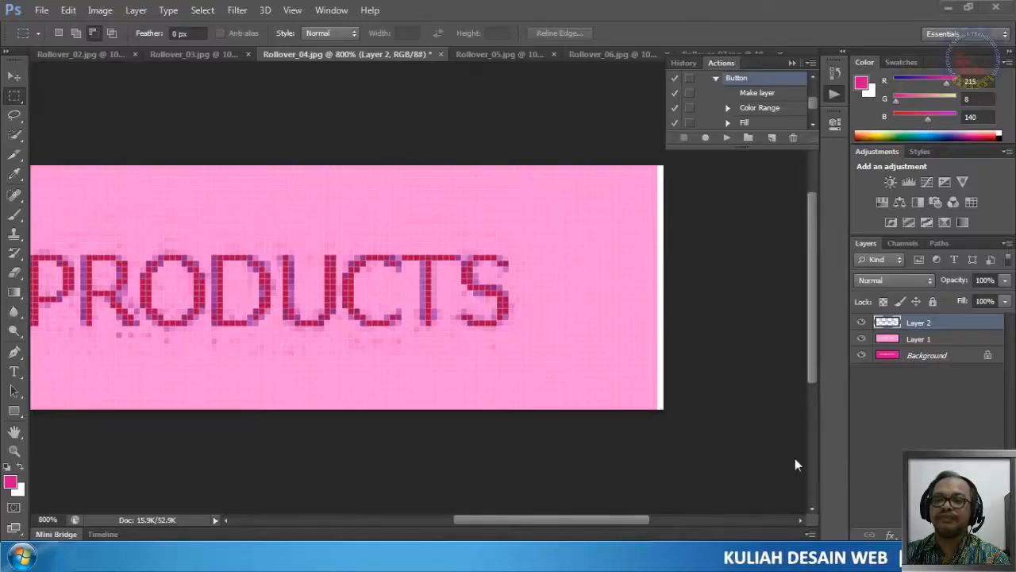
Step: Switch to Dreamweaver and save all open files of the Rollover page
key(alt+Tab)
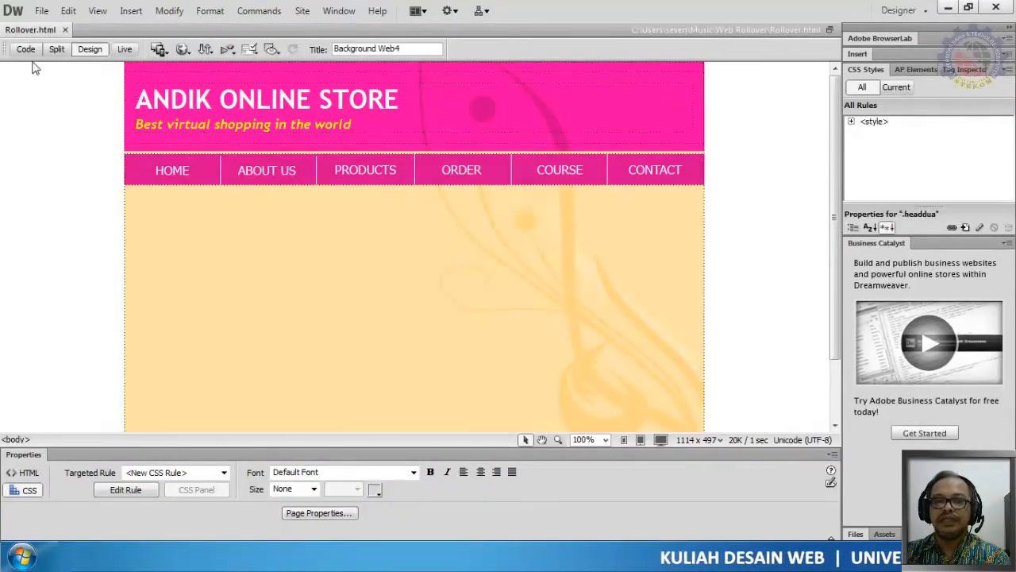
click(42, 12)
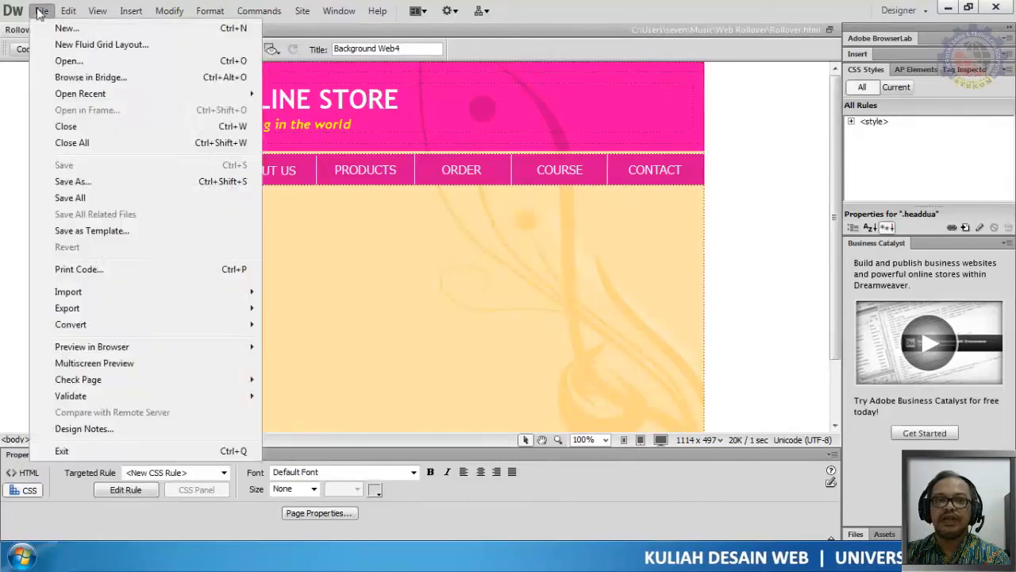
click(74, 198)
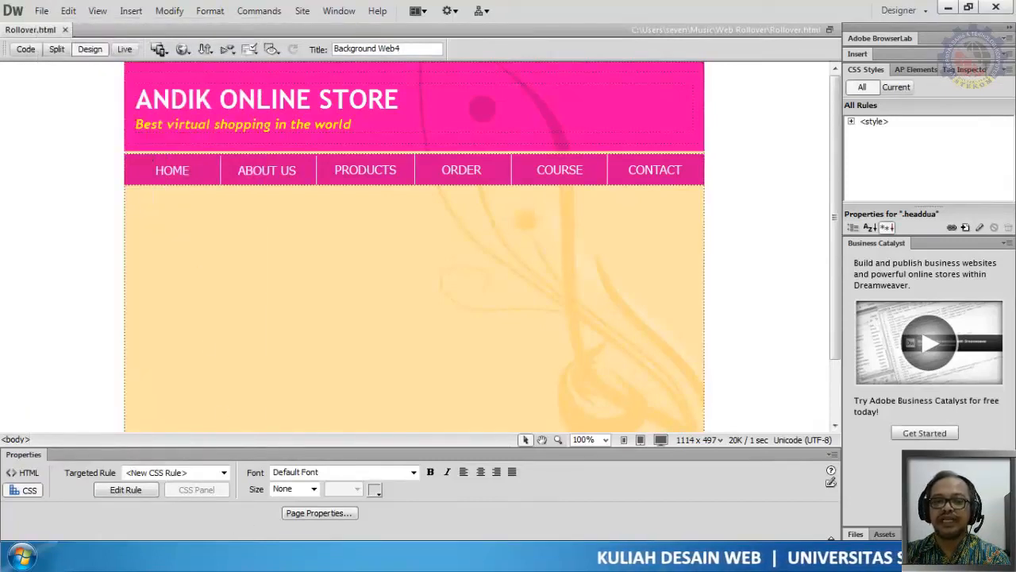
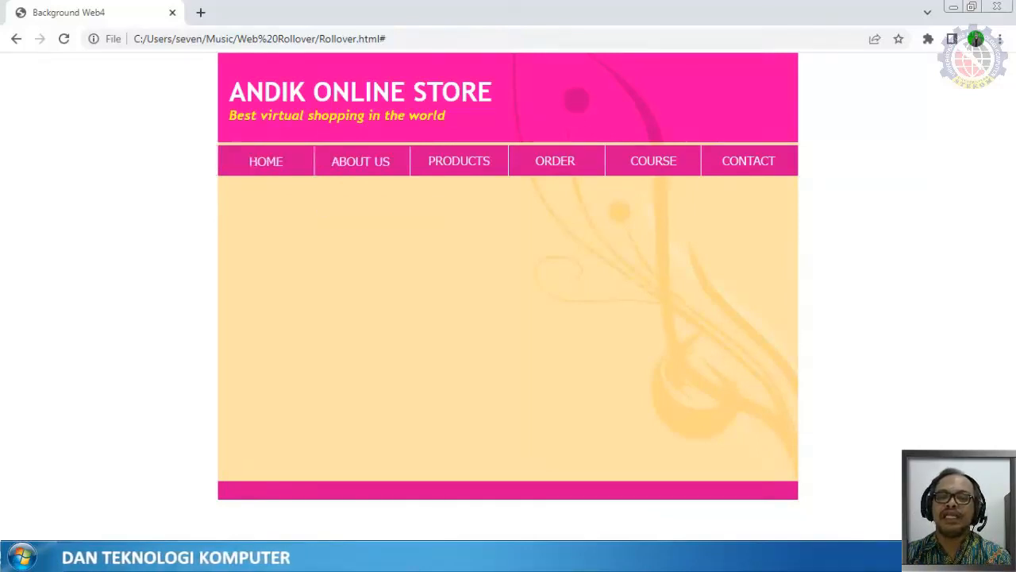
Step: Switch to Photoshop and examine the PRODUCTS button at several magnifications, from actual size to pixel level, for flaws around the lettering
key(alt+Tab)
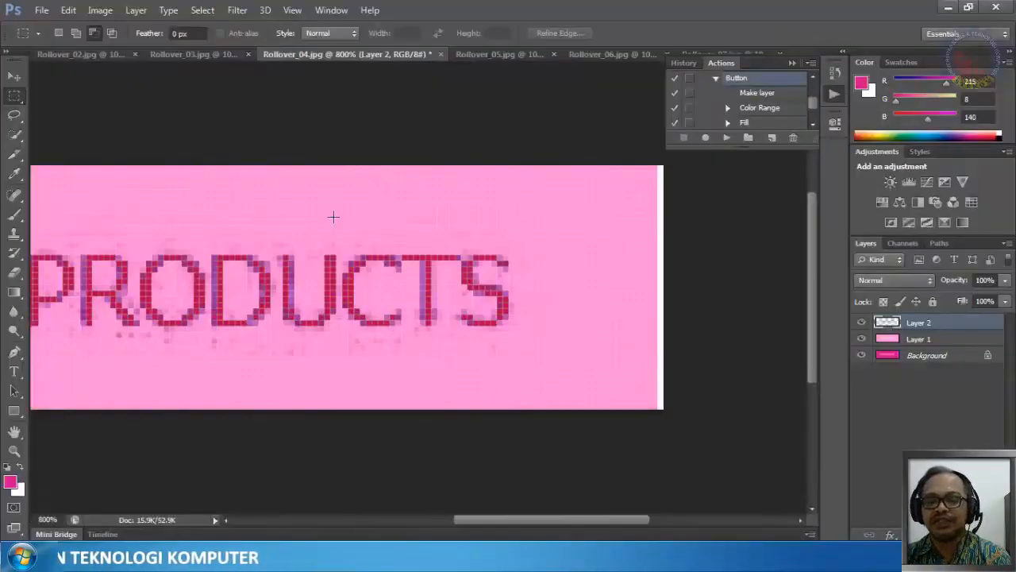
key(ctrl+0)
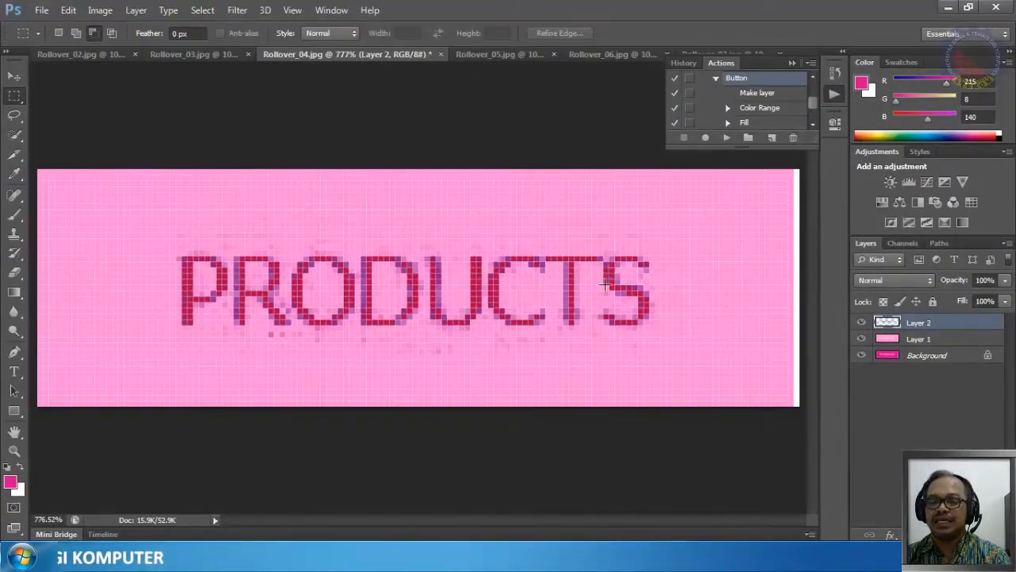
key(ctrl+minus)
key(ctrl+minus)
key(ctrl+minus)
key(ctrl+minus)
key(ctrl+minus)
key(ctrl+minus)
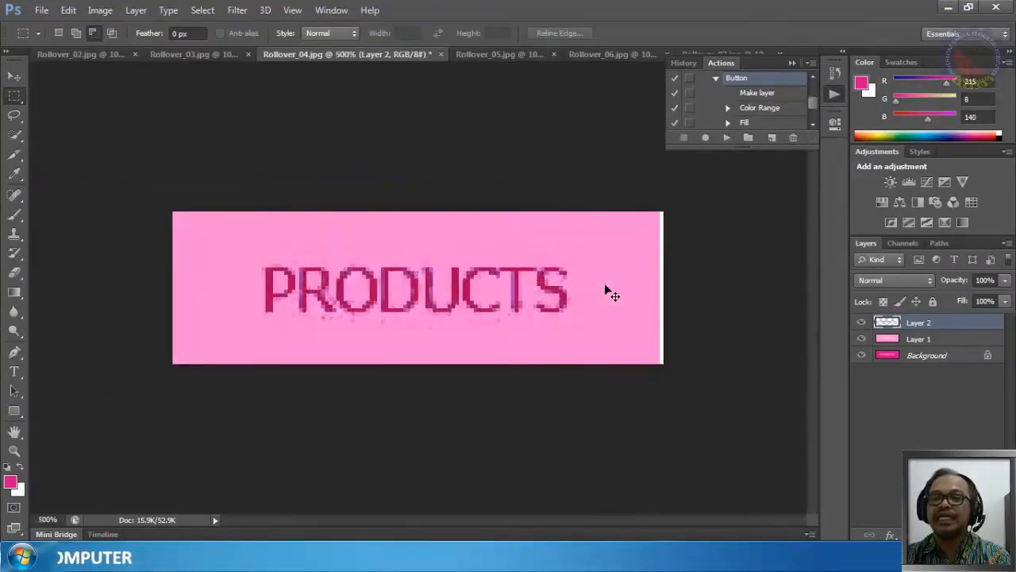
key(ctrl+minus)
key(ctrl+minus)
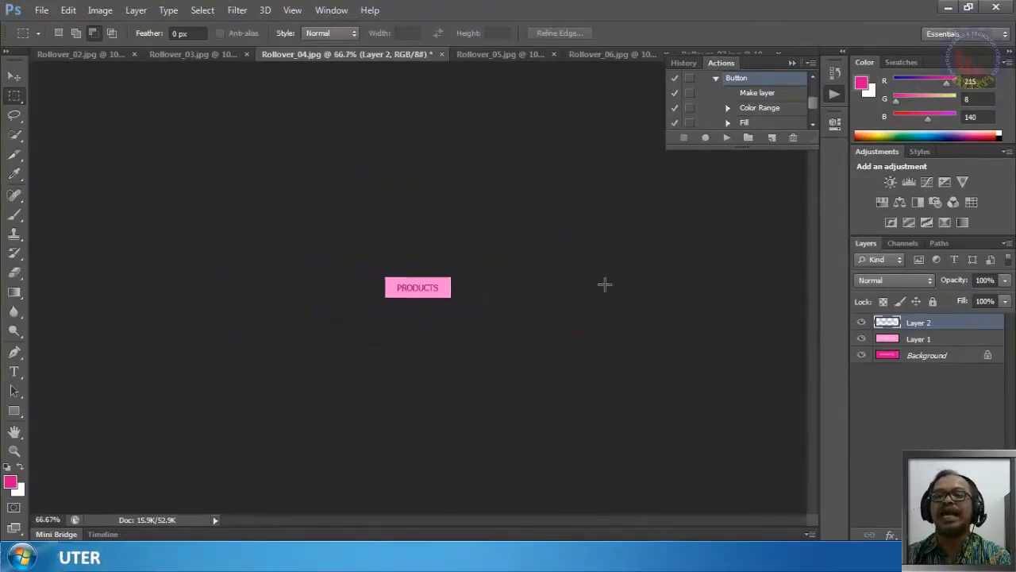
key(ctrl+plus)
key(ctrl+plus)
key(ctrl+plus)
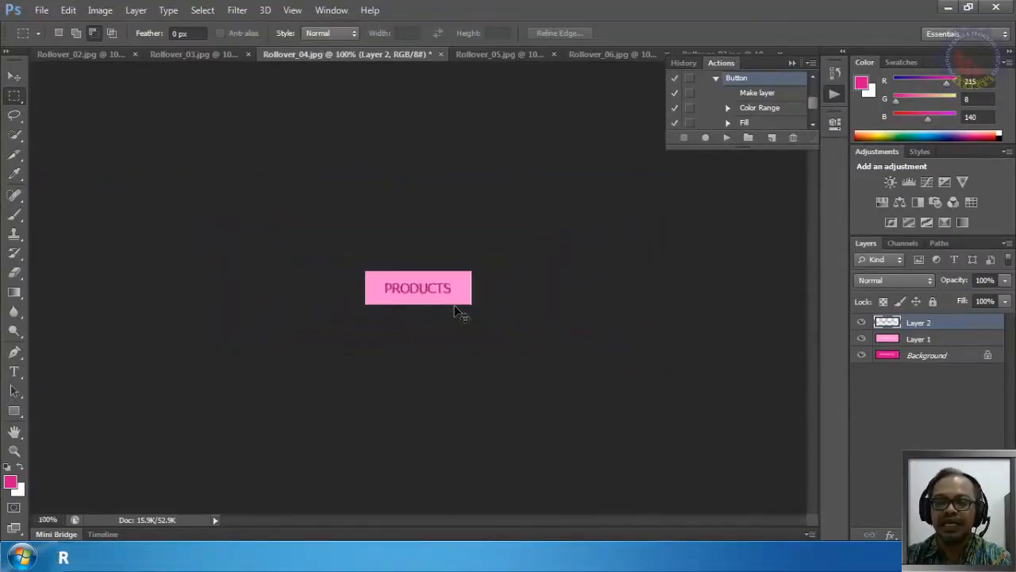
key(ctrl+plus)
key(ctrl+plus)
key(ctrl+plus)
key(ctrl+plus)
key(ctrl+plus)
key(ctrl+plus)
key(ctrl+plus)
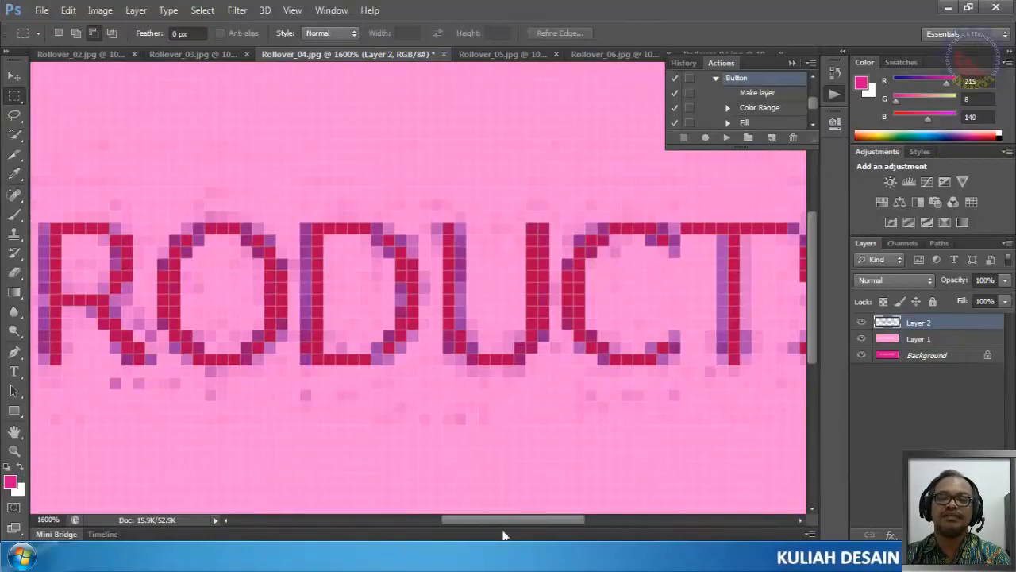
mouse_move(504, 520)
mouse_down()
mouse_move(459, 519)
mouse_move(501, 527)
mouse_up()
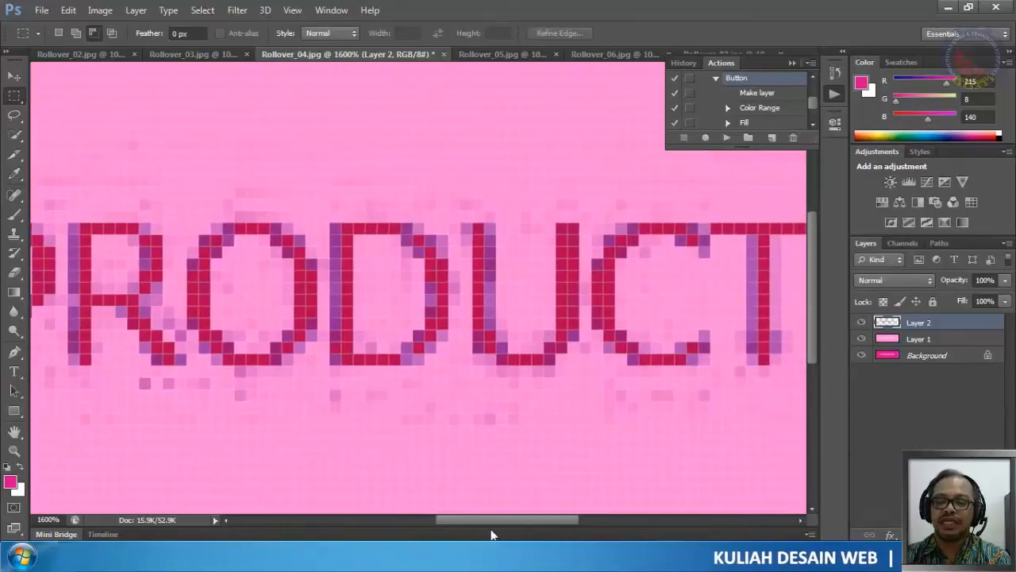
key(ctrl+minus)
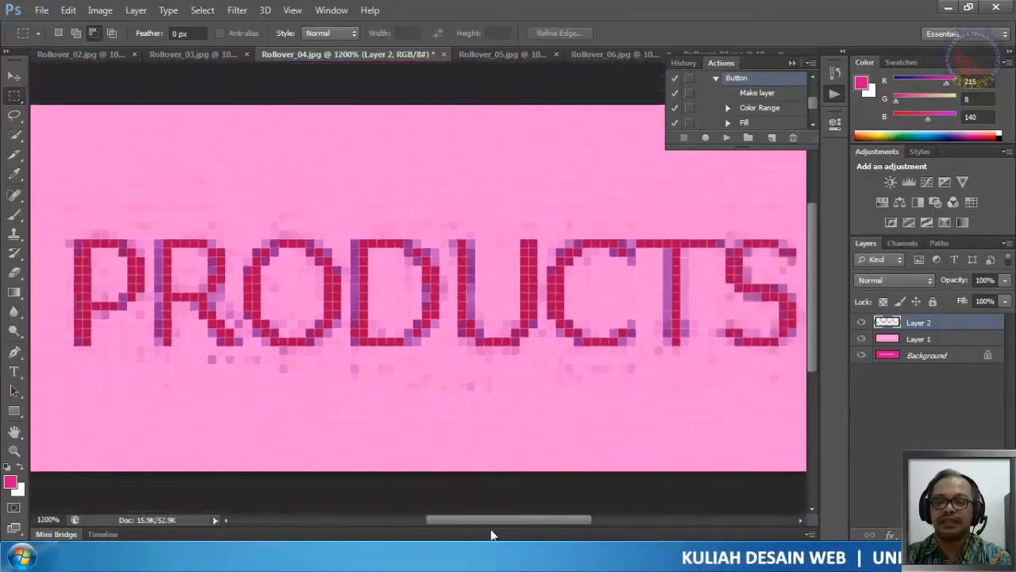
key(ctrl+minus)
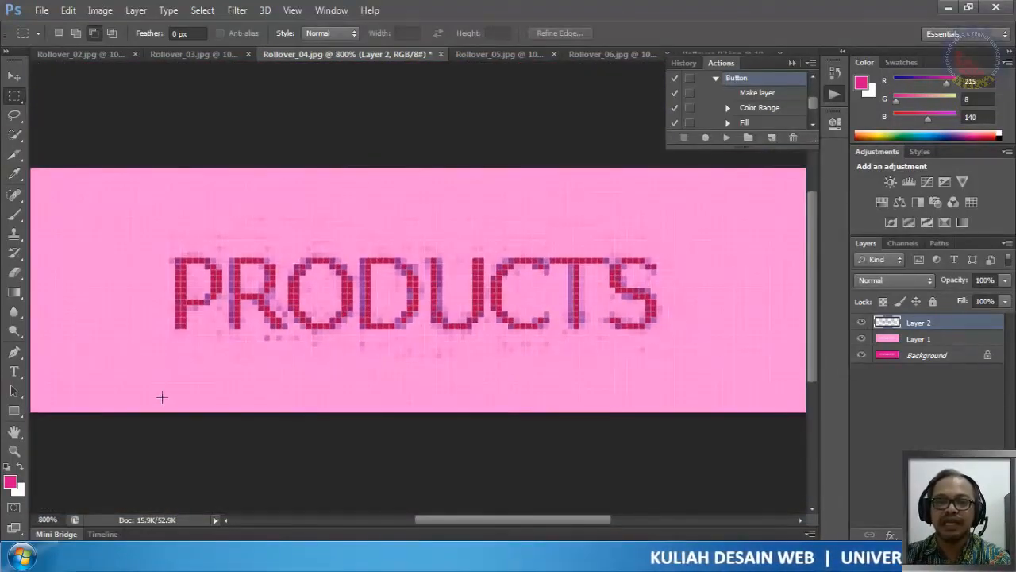
Step: Select the speckled area just below the PRODUCTS text and fill it on Layer 1 with the button's light pink, ff8bd6
drag(164, 335, 680, 393)
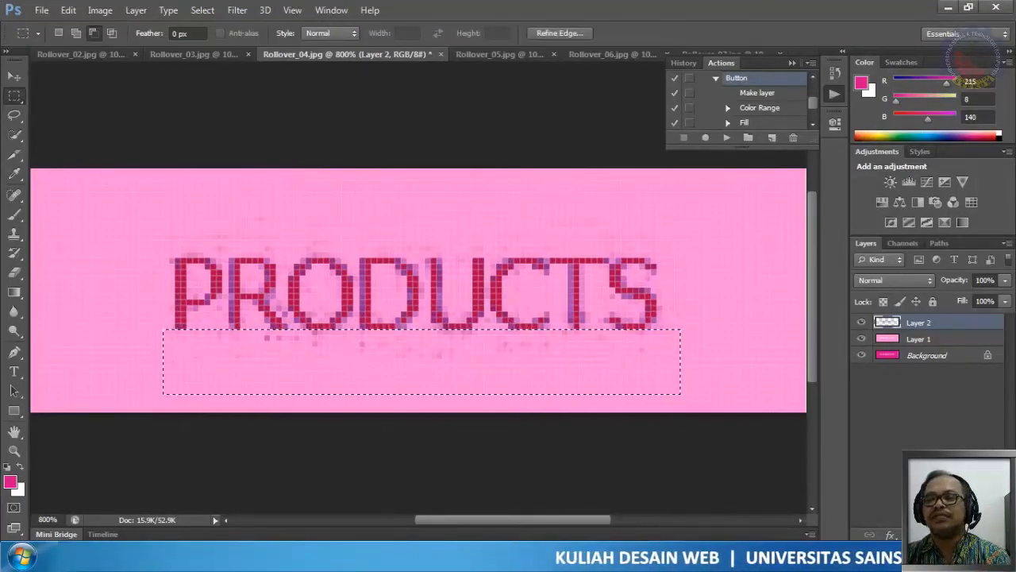
click(909, 338)
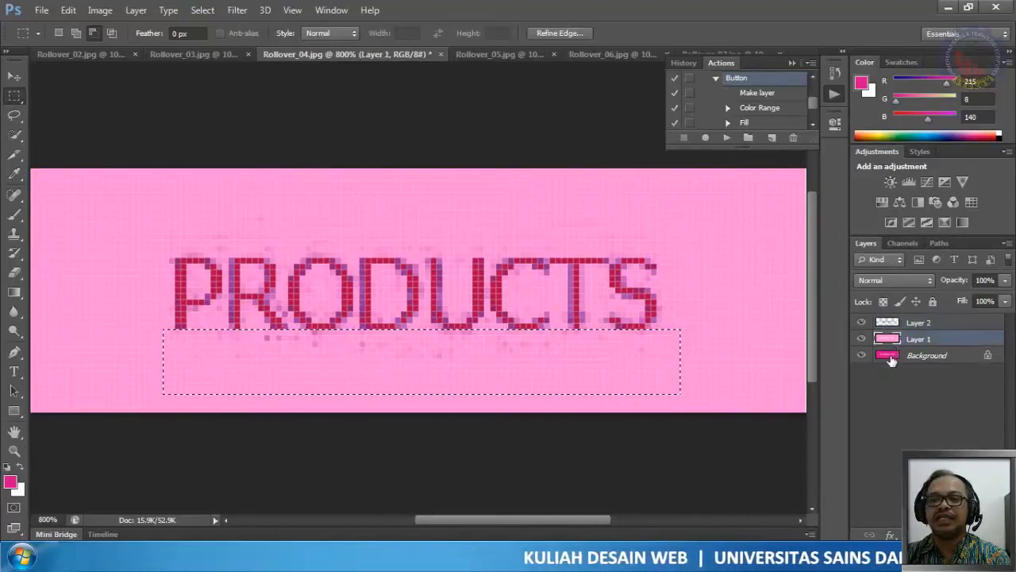
click(70, 9)
click(106, 209)
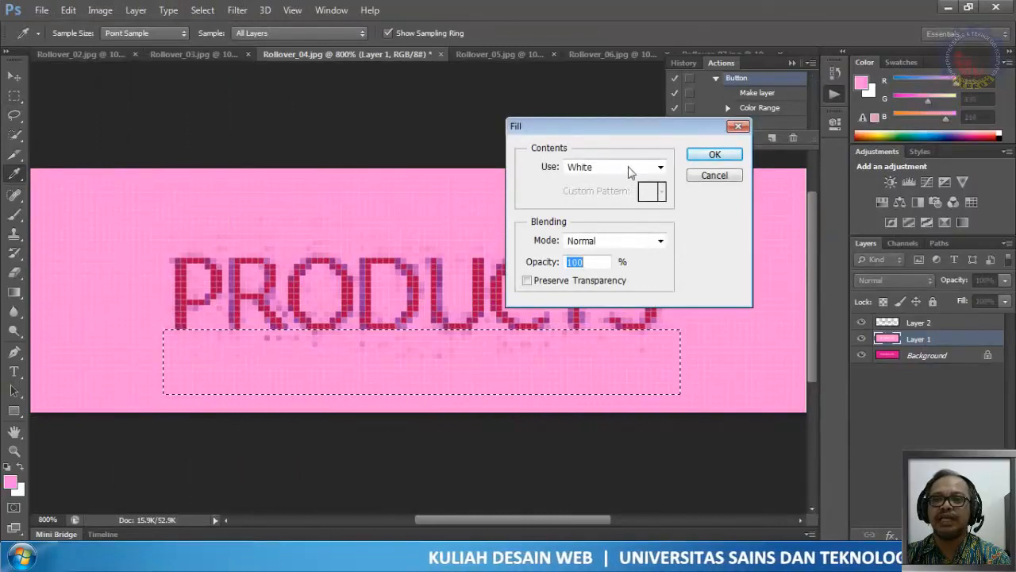
click(660, 167)
click(613, 207)
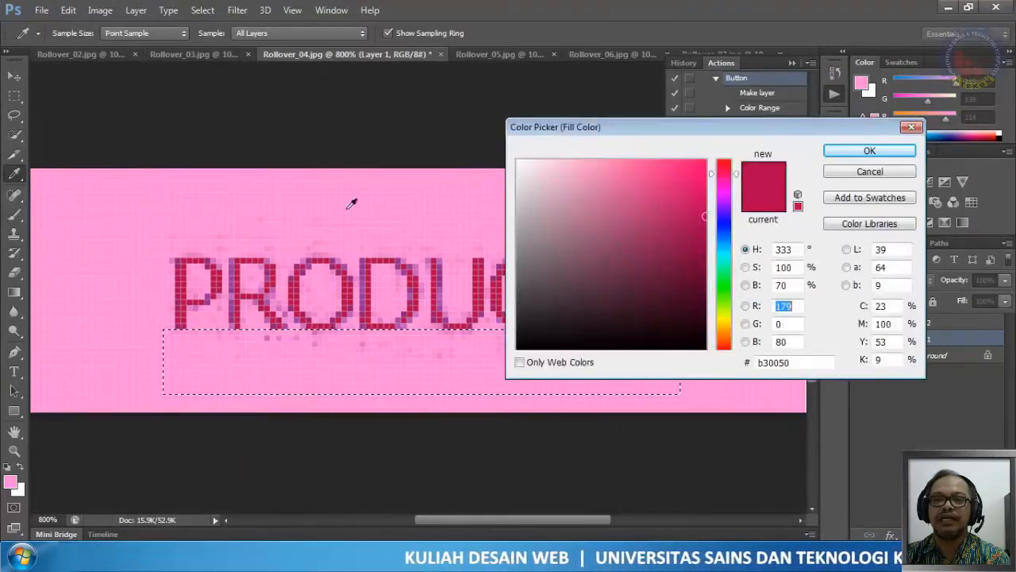
click(81, 203)
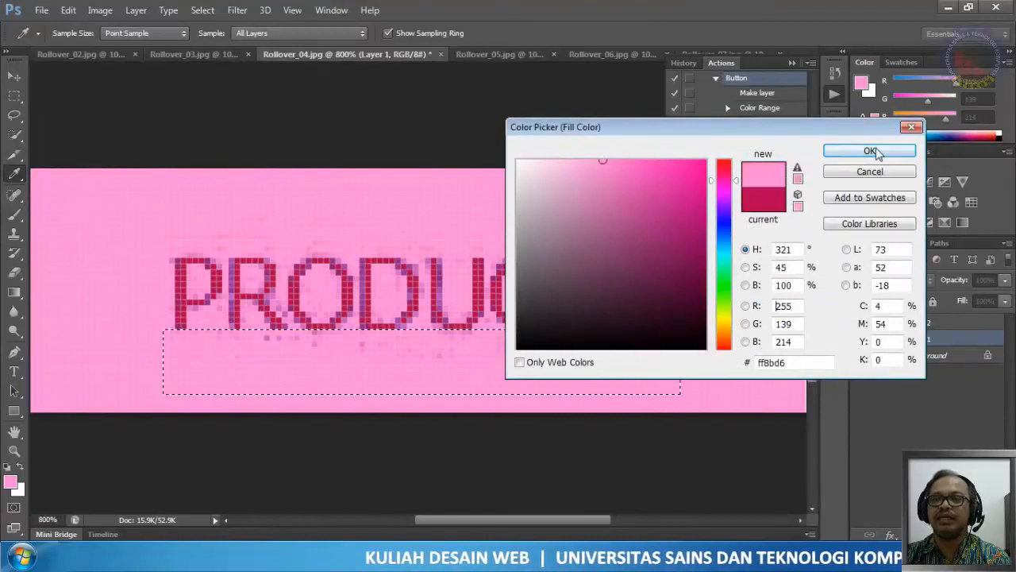
click(902, 152)
click(714, 154)
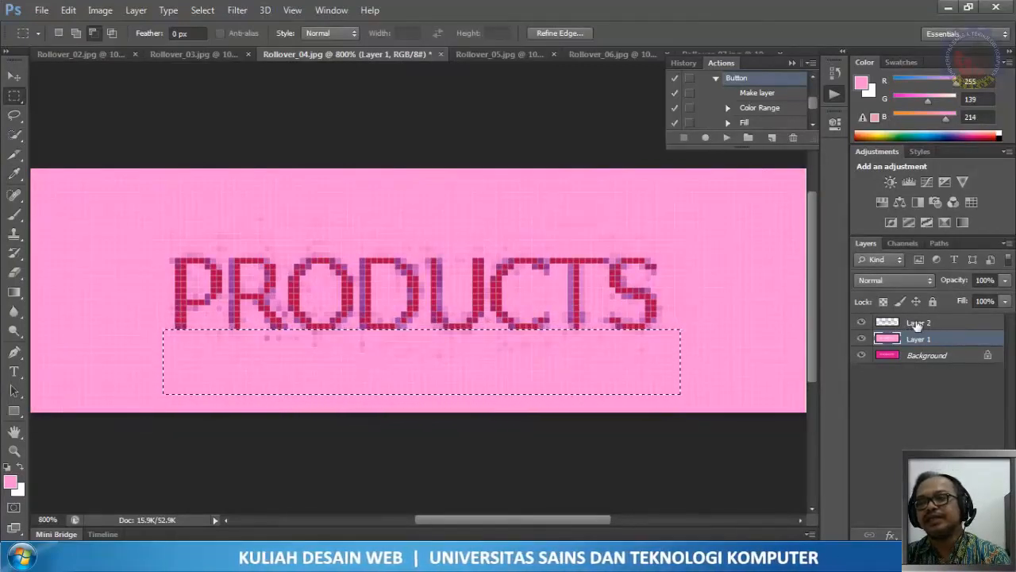
Step: Add a new layer above Layer 2, fill the selected area below the PRODUCTS text with light pink ff8bd6, and deselect
click(918, 323)
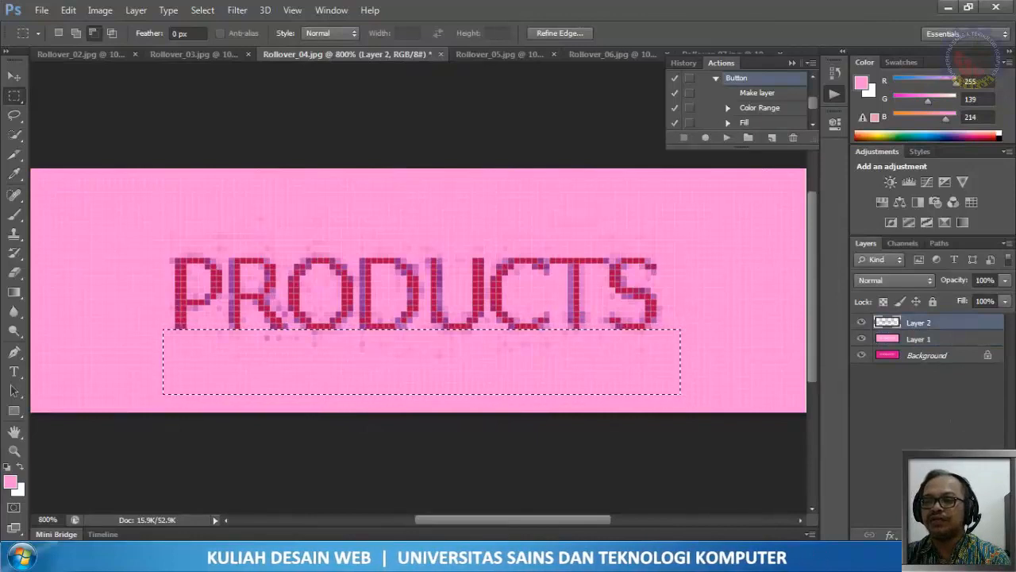
click(969, 534)
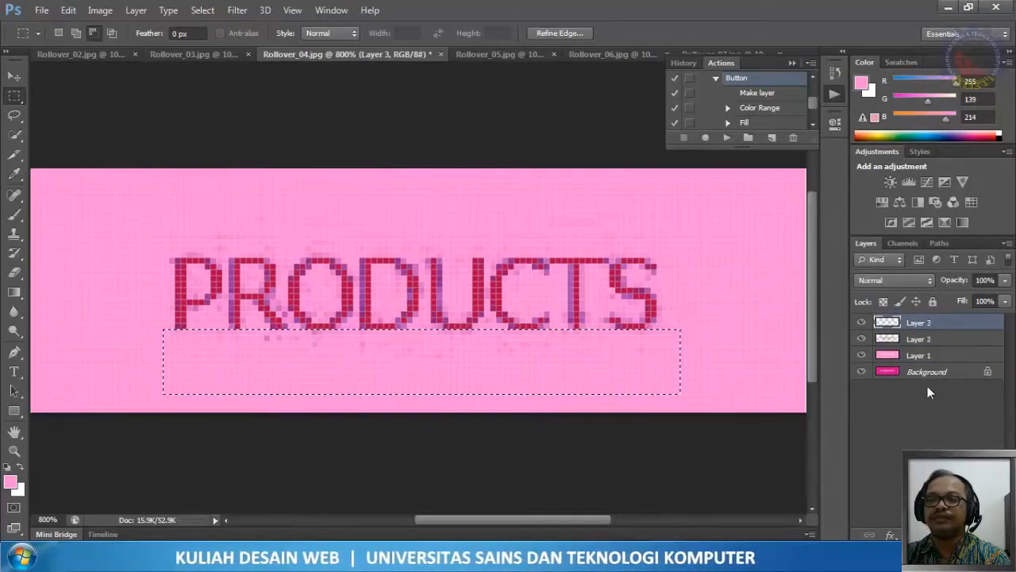
click(68, 10)
click(106, 208)
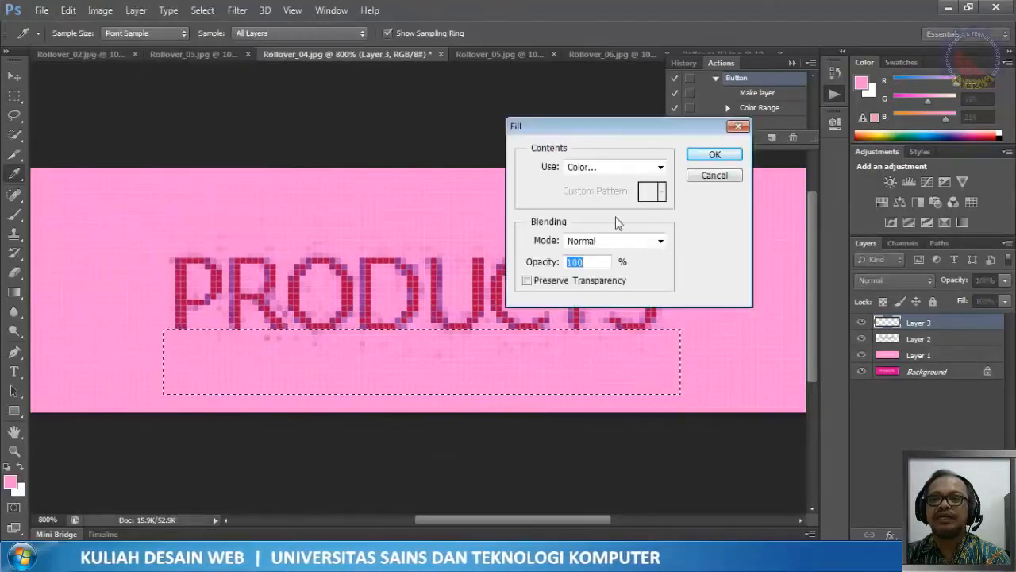
click(635, 166)
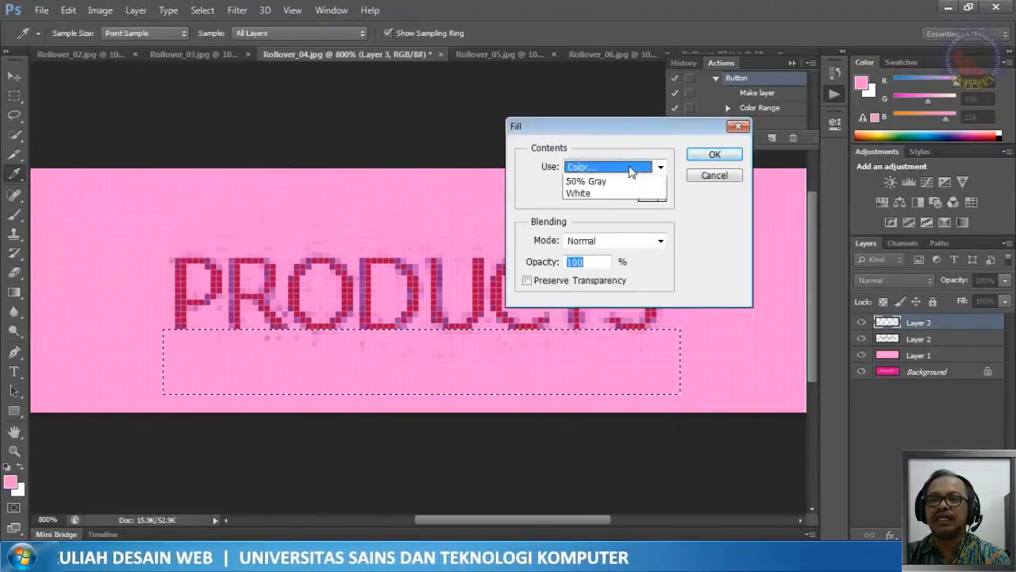
click(604, 206)
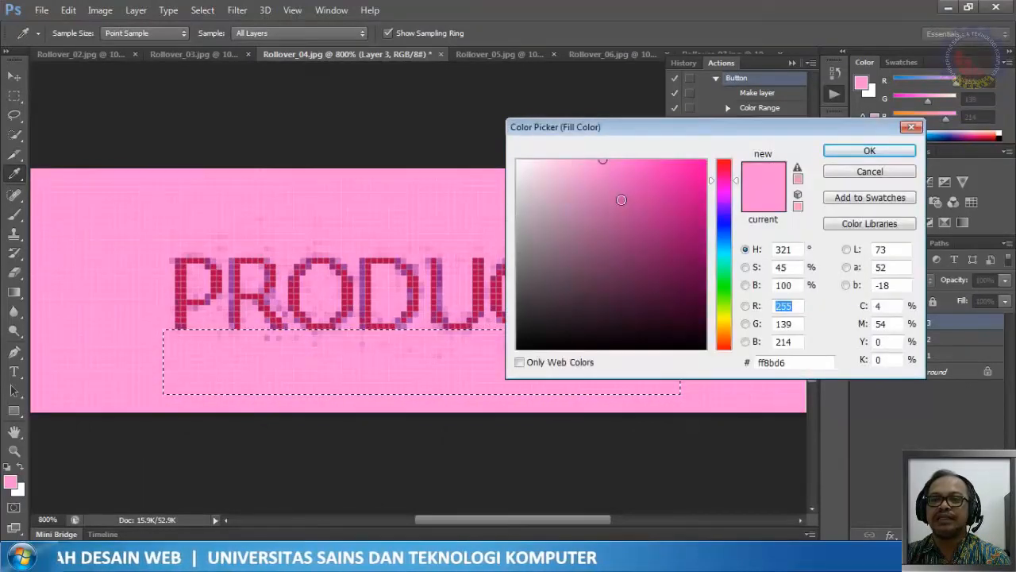
click(902, 150)
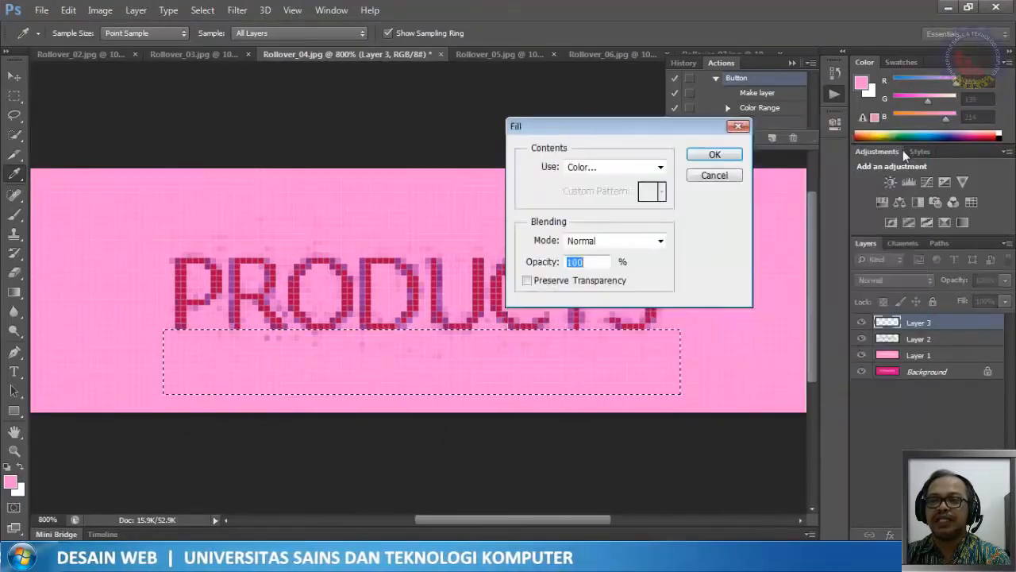
click(722, 157)
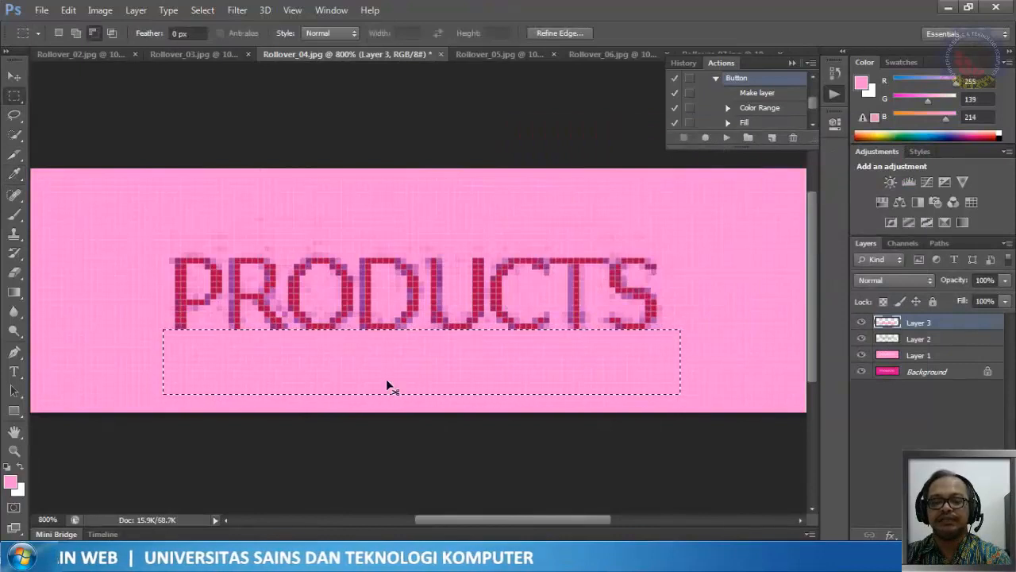
key(ctrl+d)
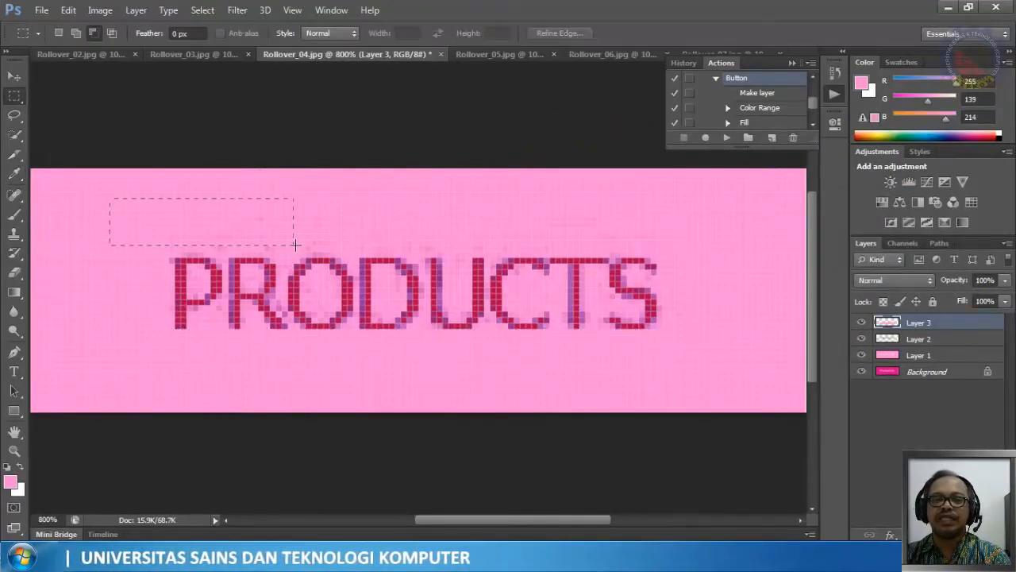
drag(295, 245, 673, 252)
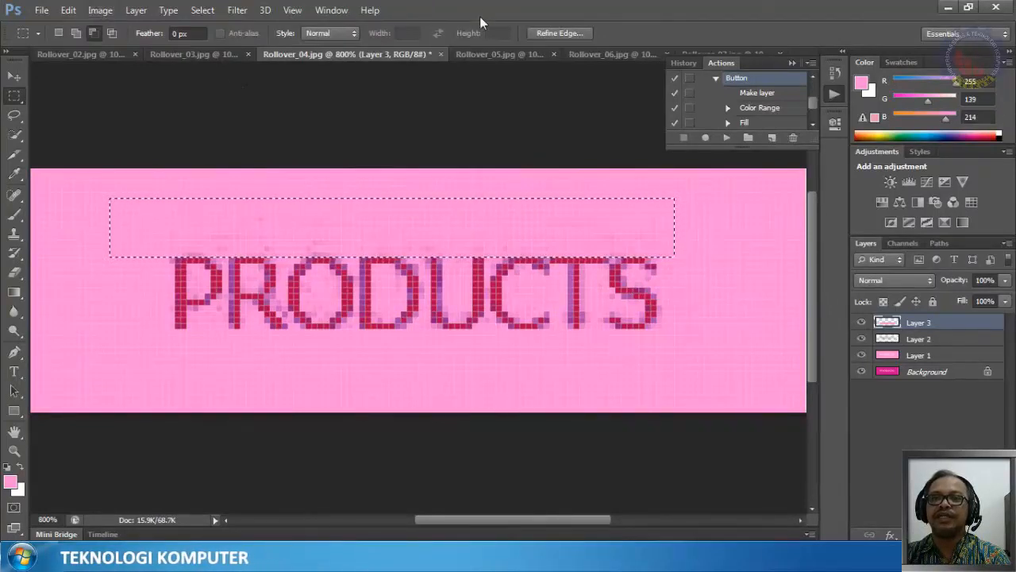
key(ctrl+d)
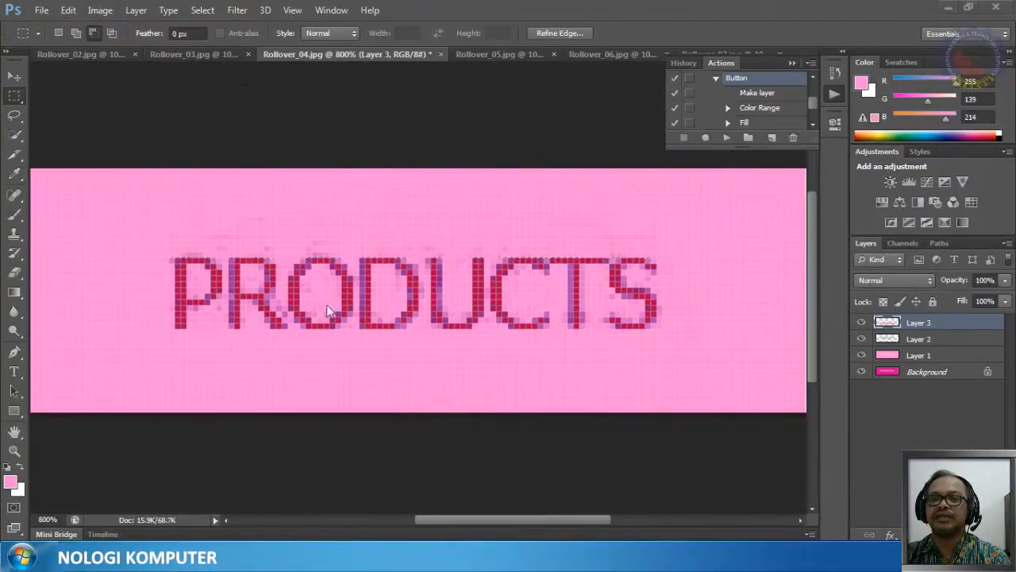
key(ctrl+z)
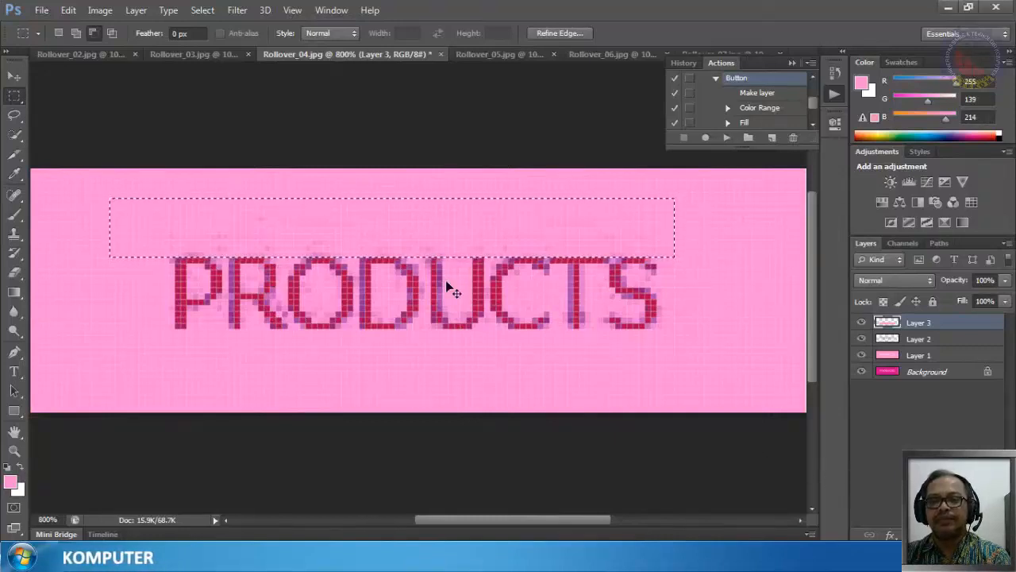
click(274, 239)
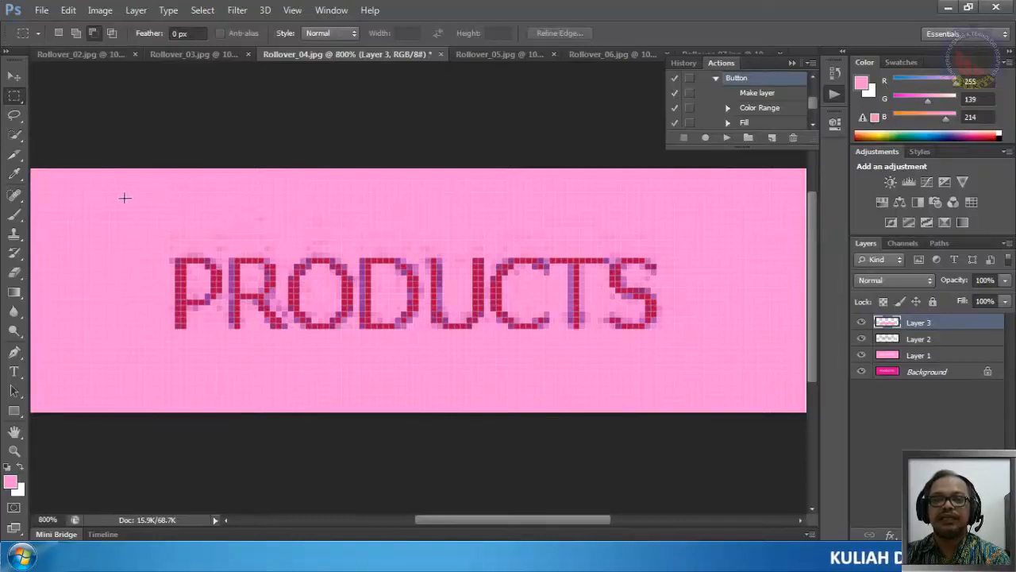
drag(116, 194, 134, 209)
right_click(14, 96)
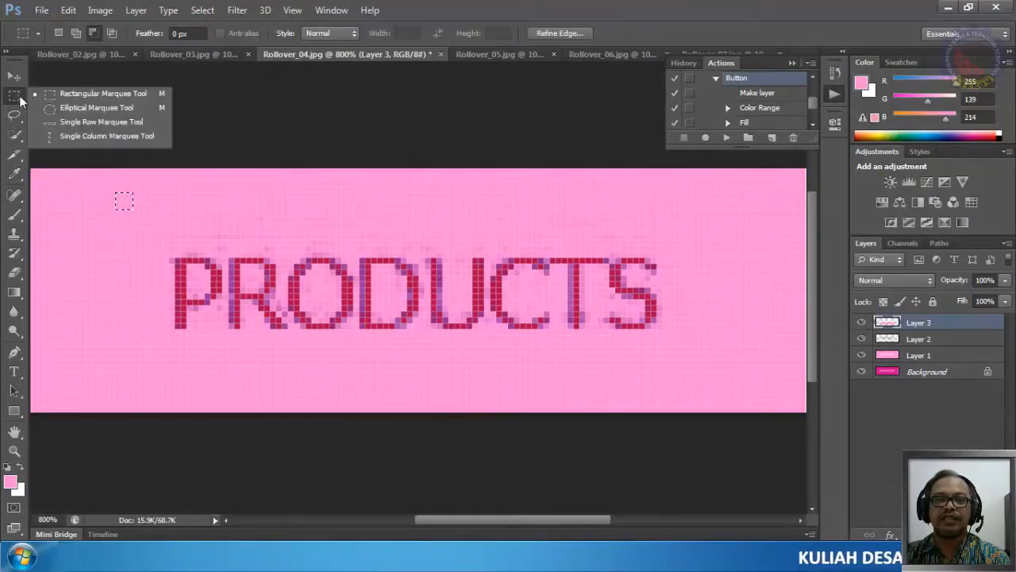
click(70, 99)
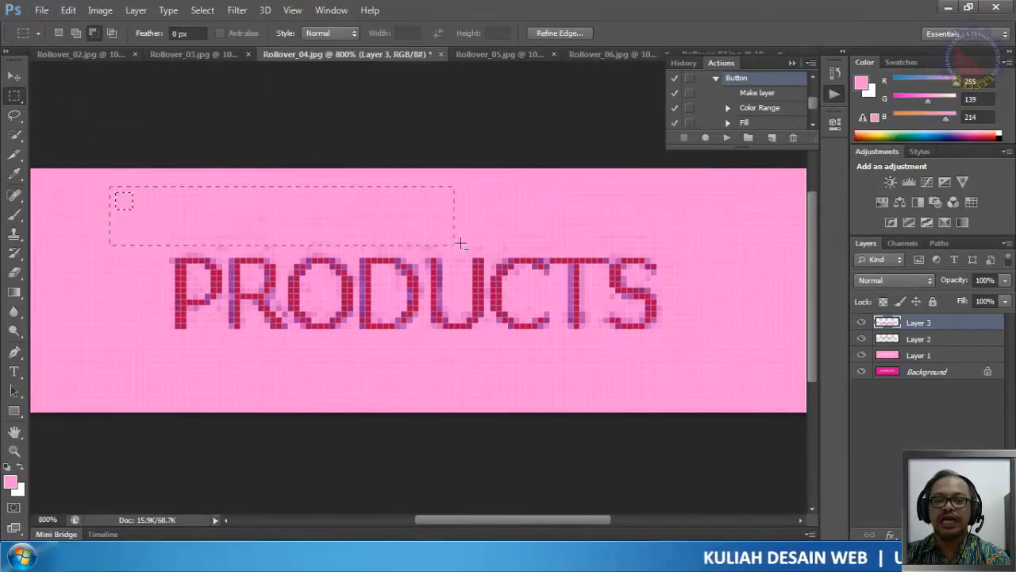
drag(461, 244, 709, 254)
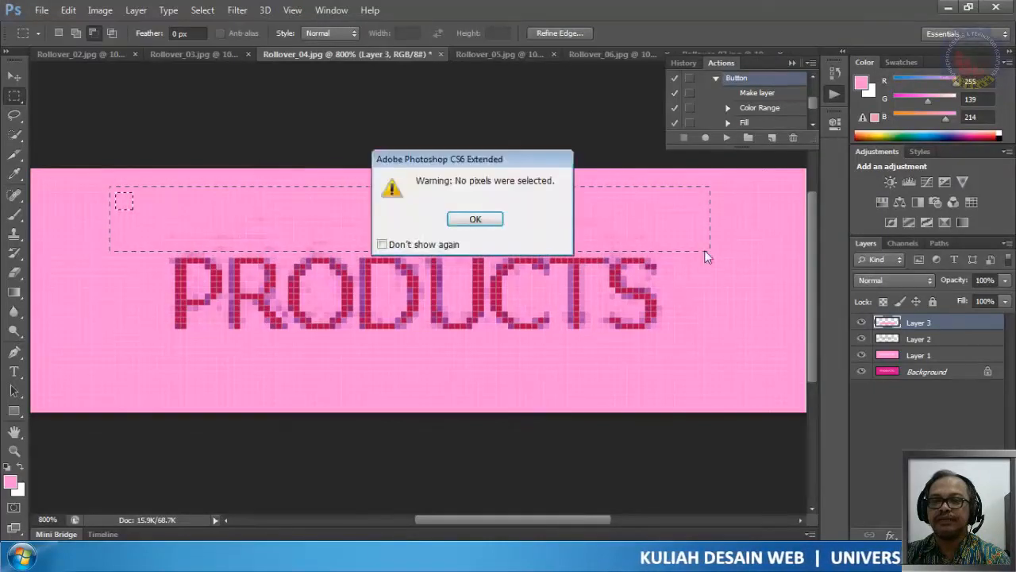
click(484, 219)
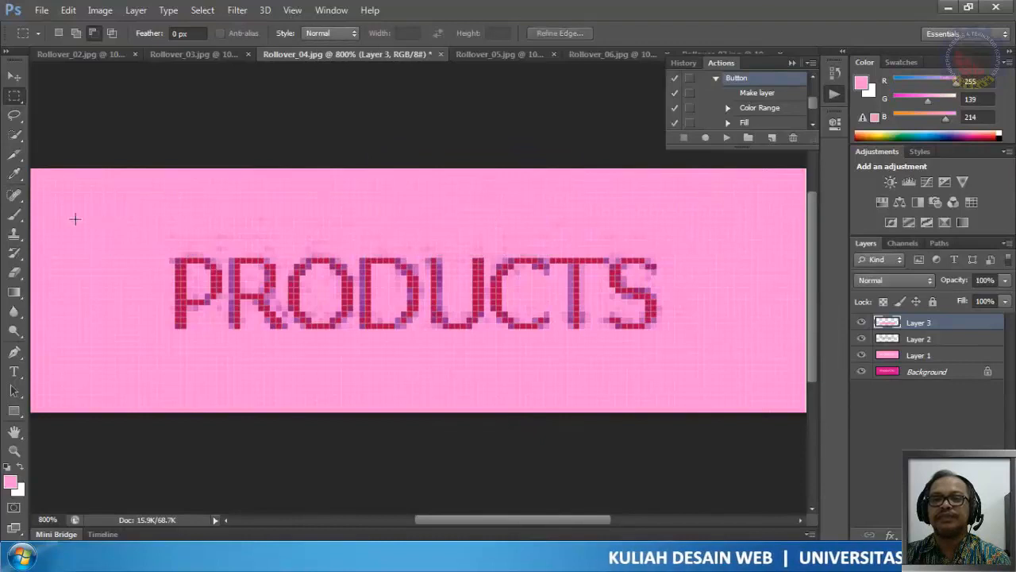
Step: Select the full-width speckled strip just above the PRODUCTS text with the Rectangular Marquee
drag(521, 227, 710, 256)
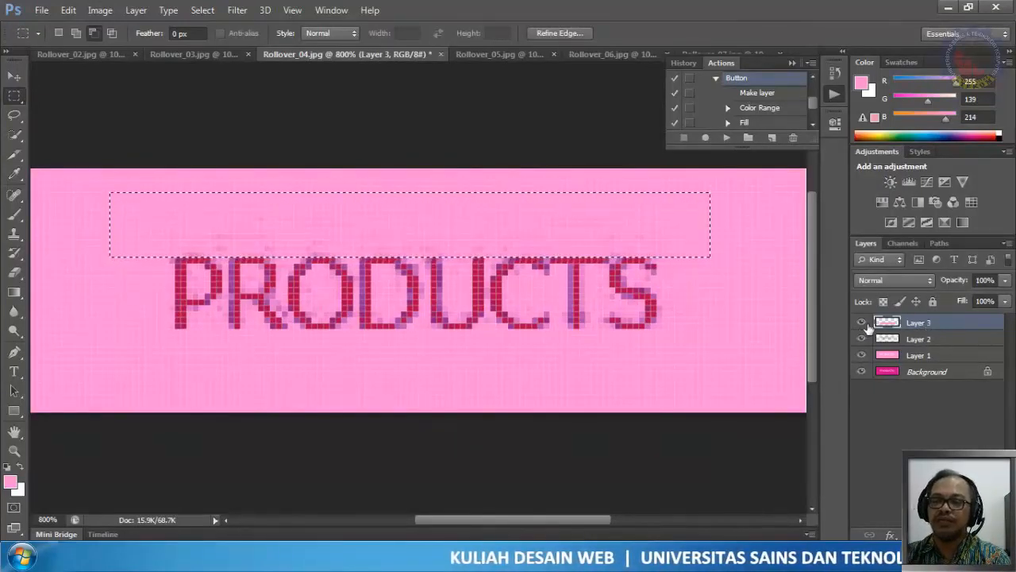
Step: Hide and show the layers in turn to examine what the Background, Layer 1, Layer 2 and Layer 3 each contain
click(862, 356)
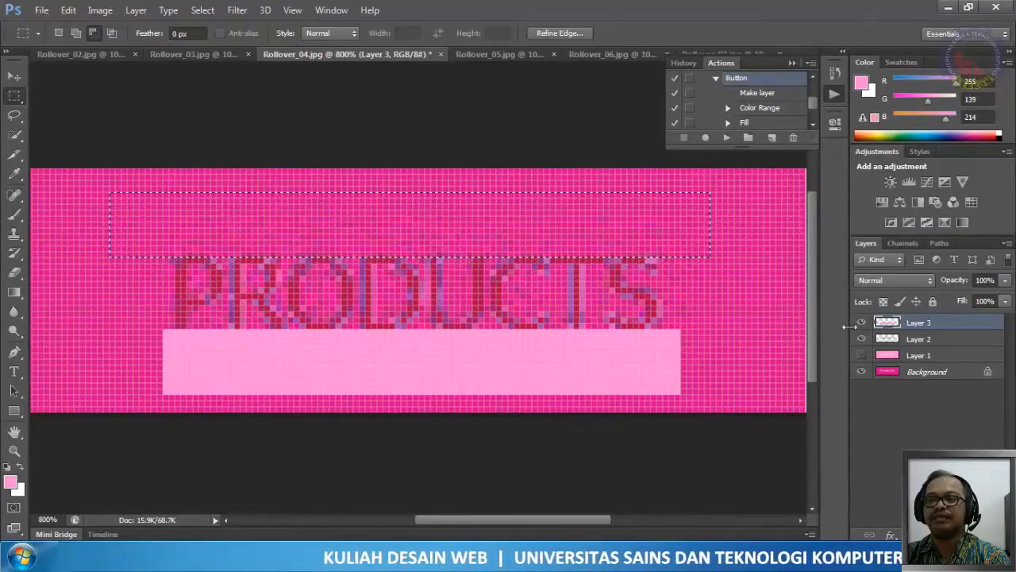
click(861, 323)
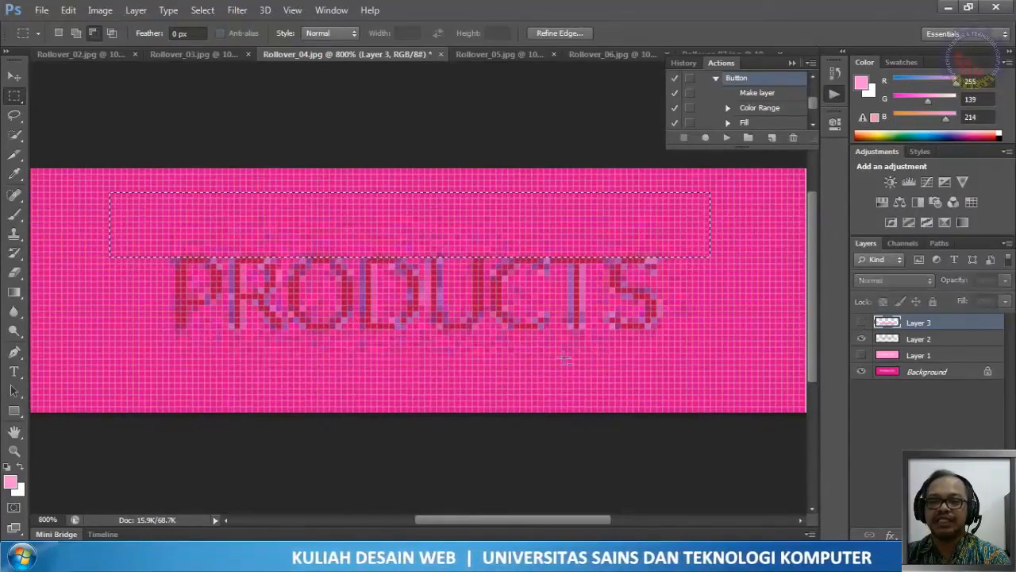
click(862, 372)
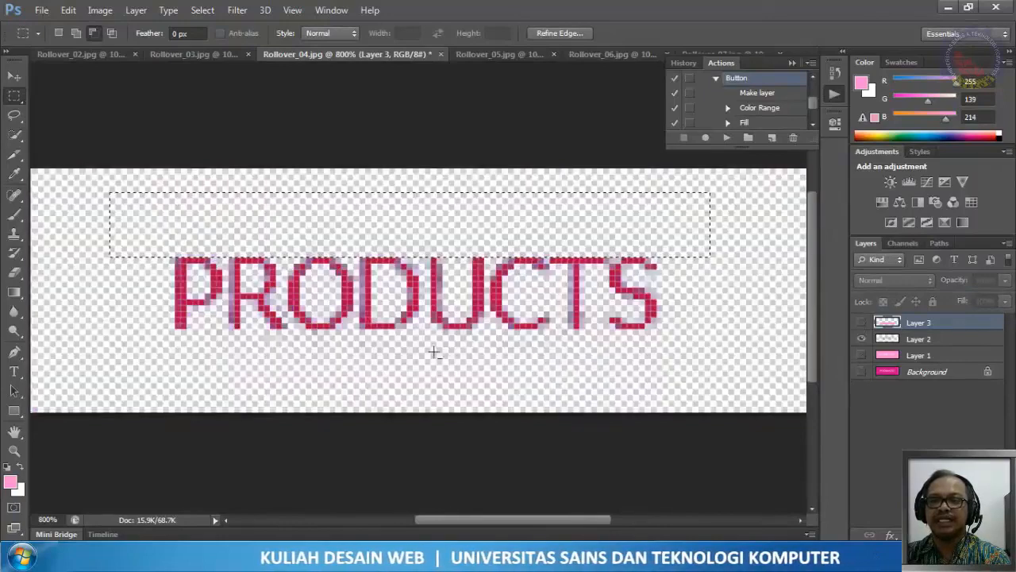
click(863, 371)
click(862, 356)
click(862, 339)
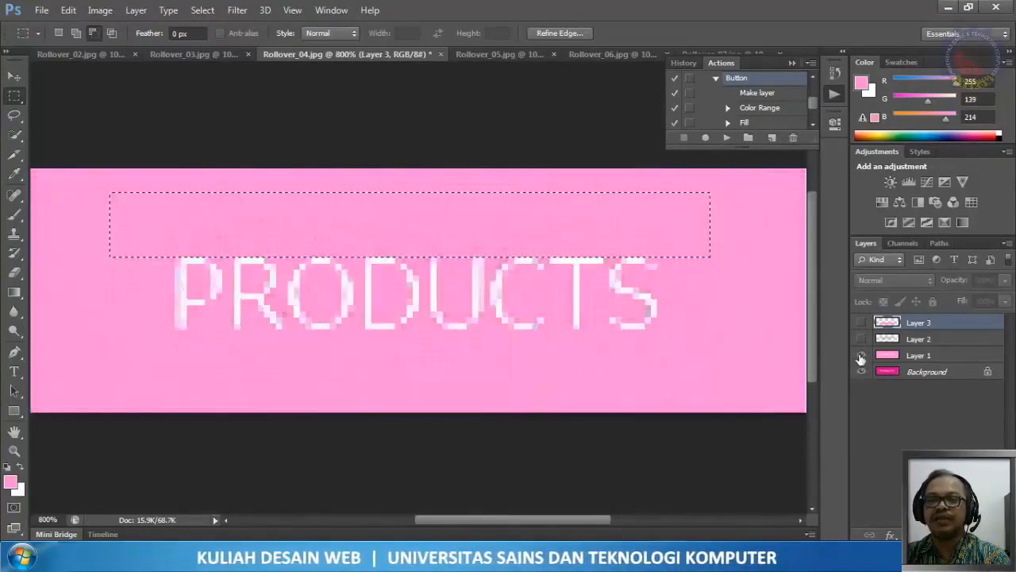
click(925, 359)
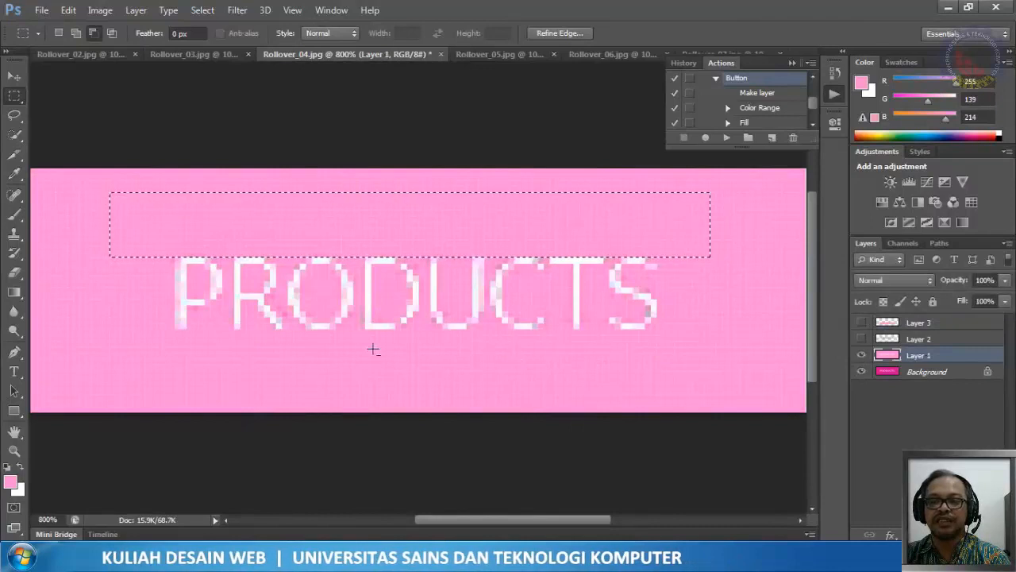
click(861, 339)
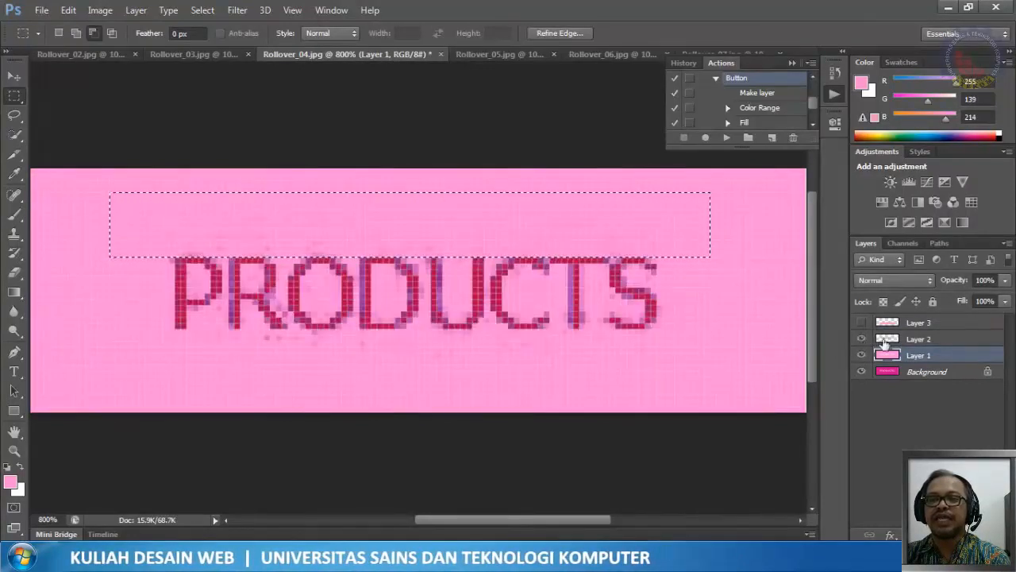
click(915, 340)
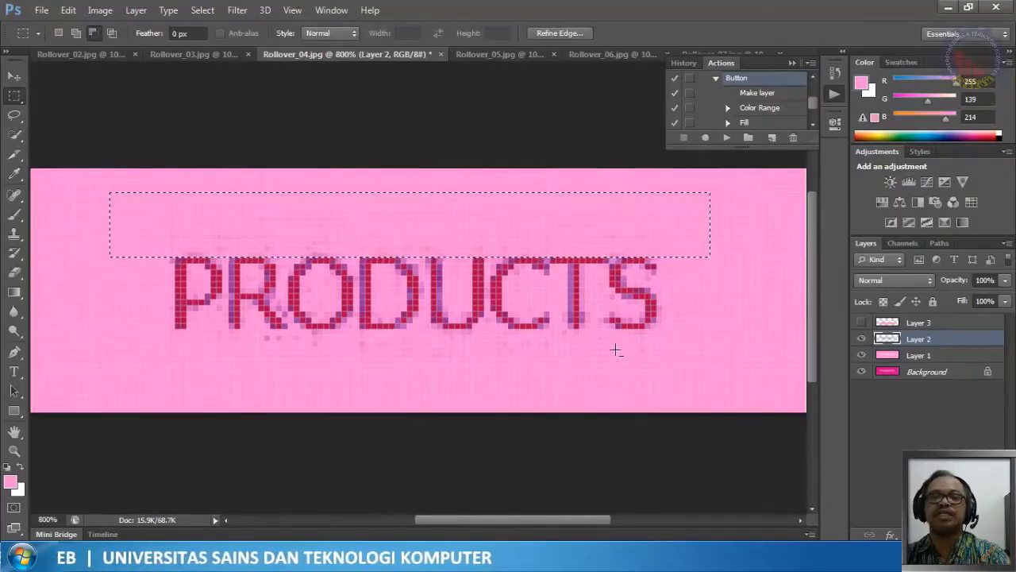
click(916, 324)
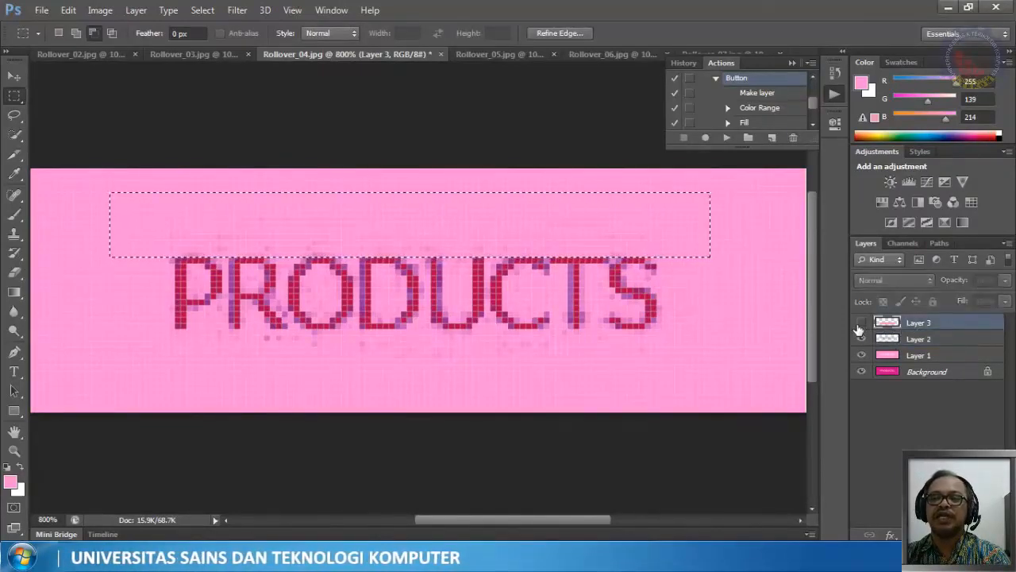
click(860, 322)
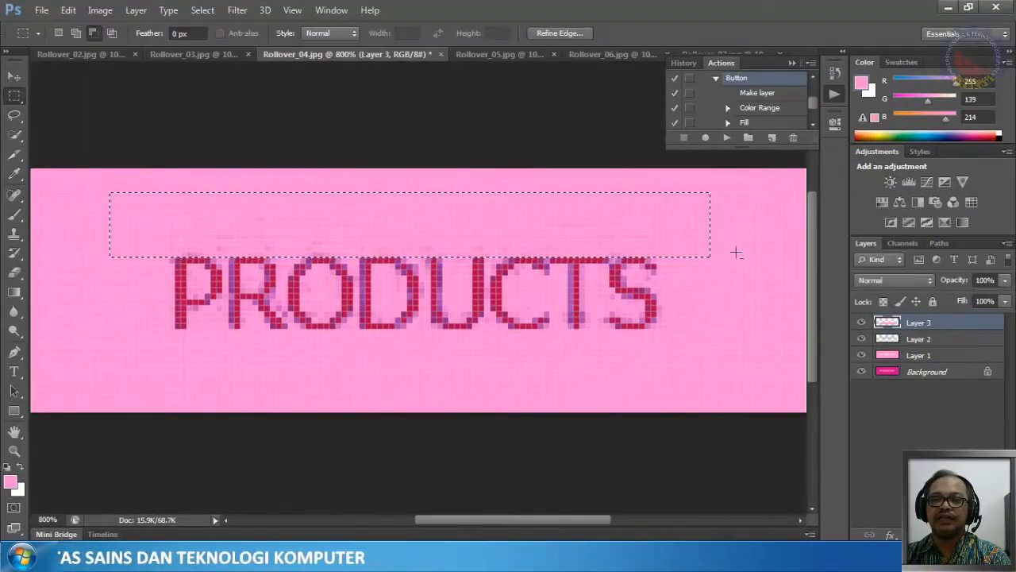
Step: Fill the selected strip above the PRODUCTS text on Layer 3 with light pink ff8bd6 and deselect
click(68, 11)
click(105, 210)
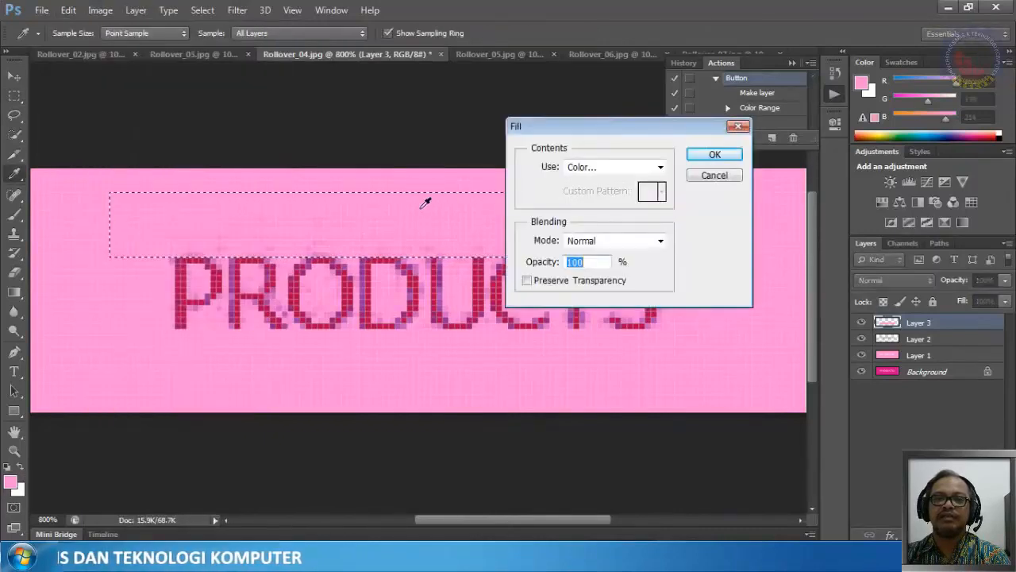
click(583, 169)
click(584, 206)
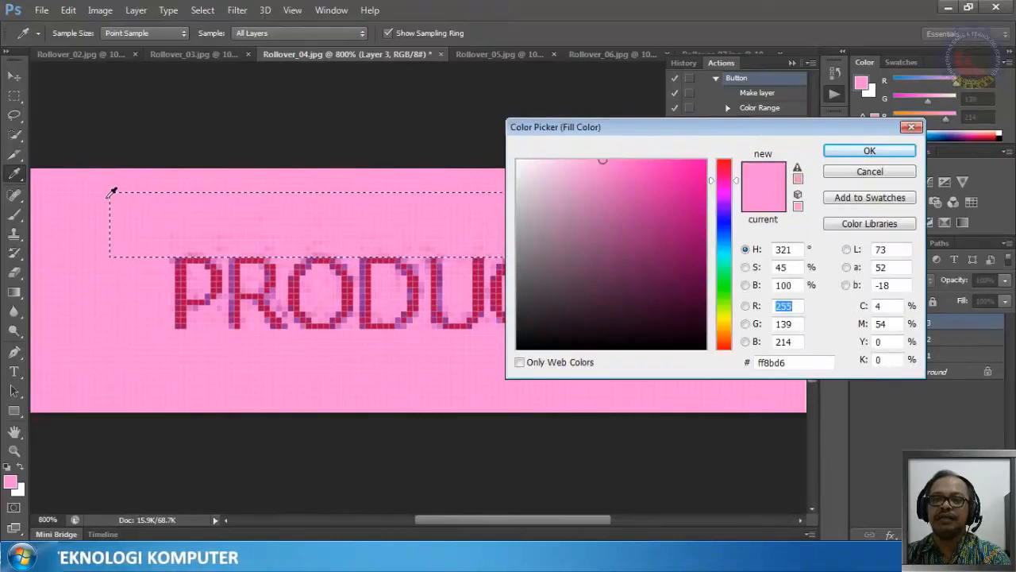
click(836, 151)
click(715, 156)
key(m)
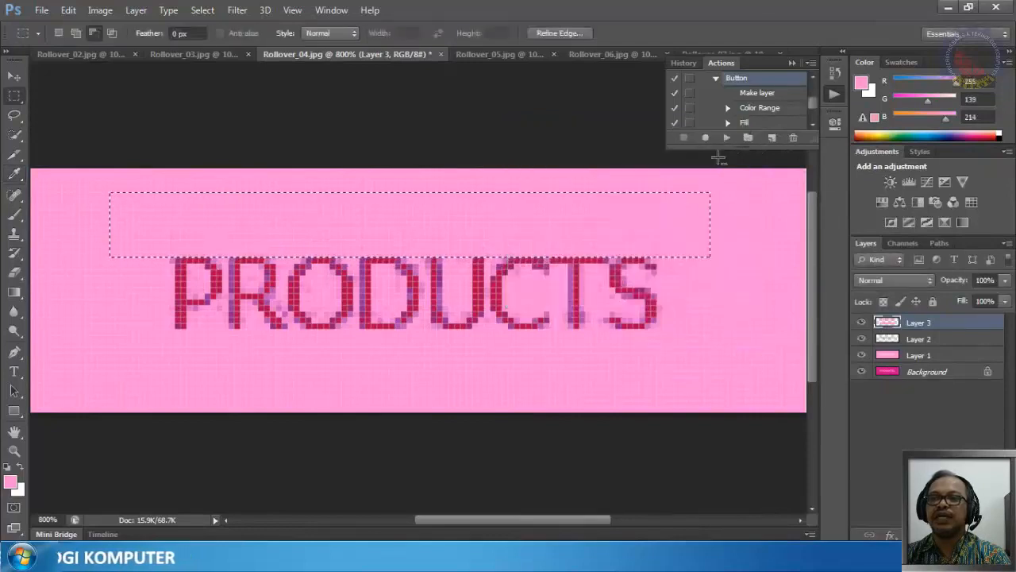
key(ctrl+d)
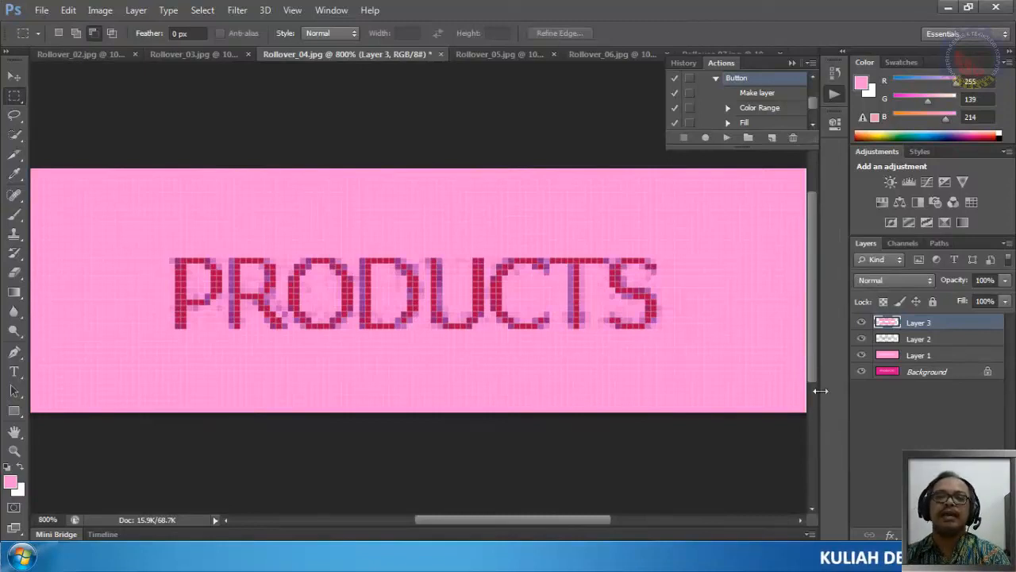
Step: Start saving the retouched PRODUCTS image as a separate file named Rollover_04r.jpg in the images folder, in JPEG format
click(44, 12)
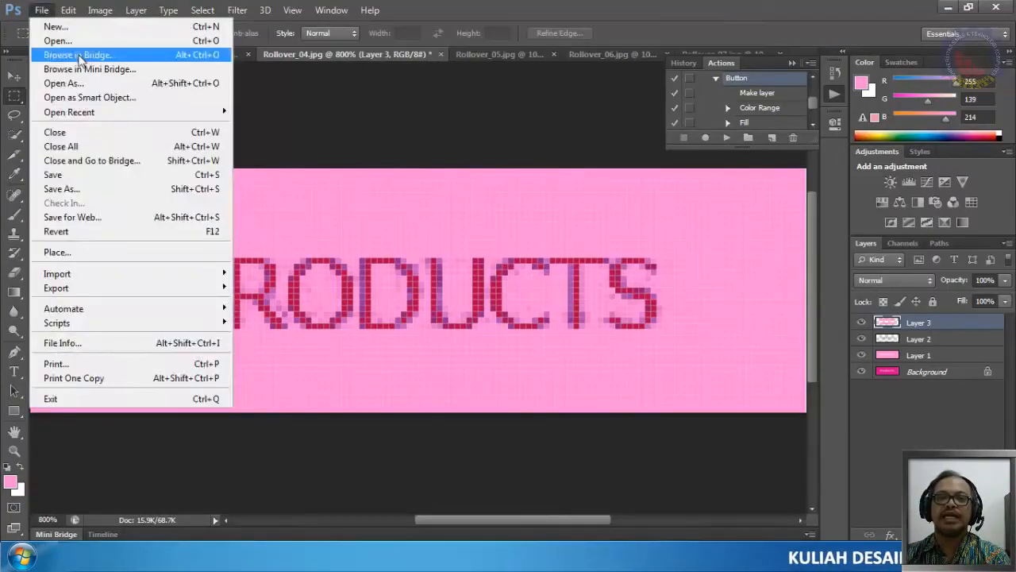
click(102, 190)
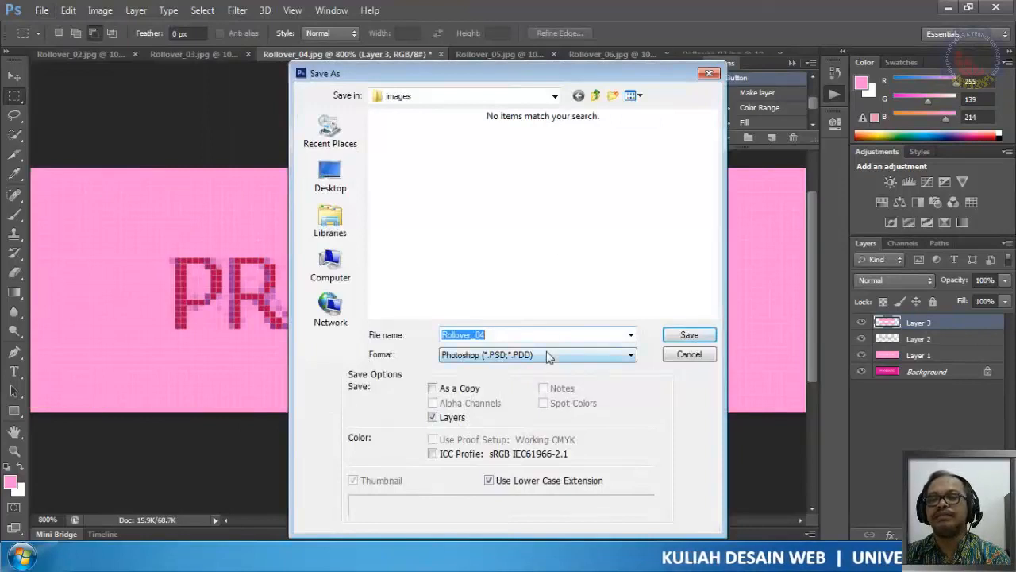
click(547, 355)
click(411, 351)
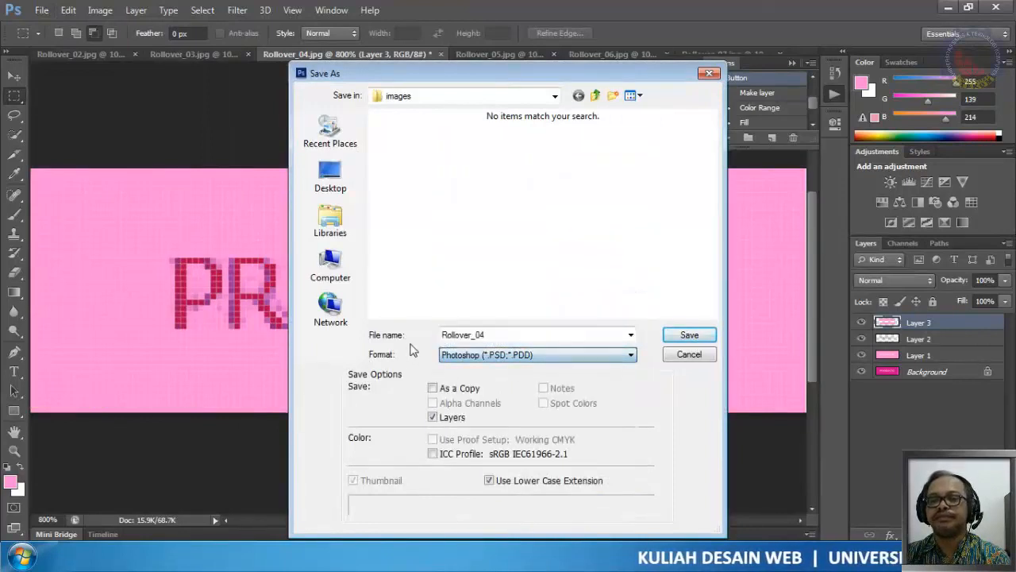
double_click(509, 339)
click(496, 334)
text(r)
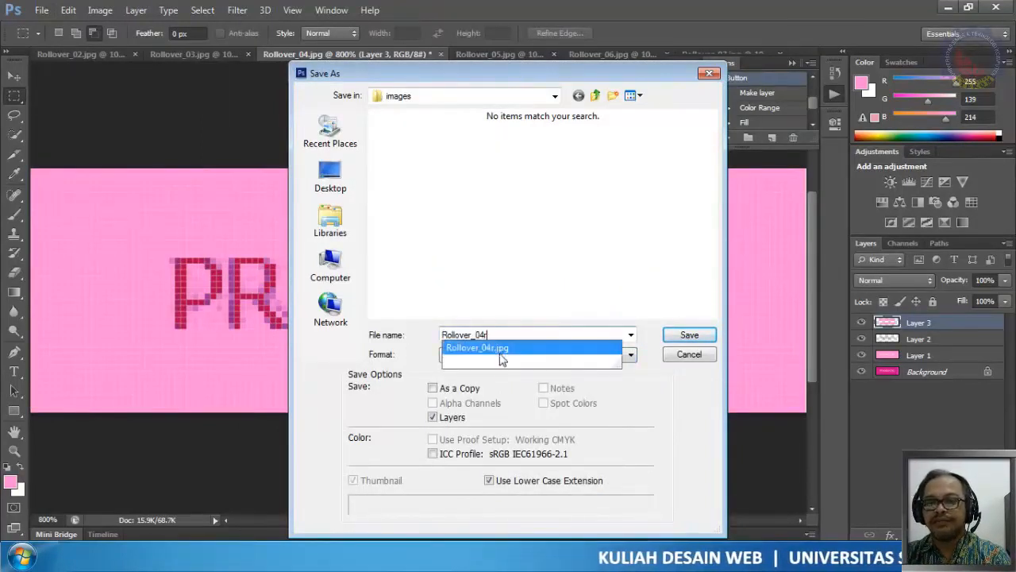
click(511, 392)
click(513, 356)
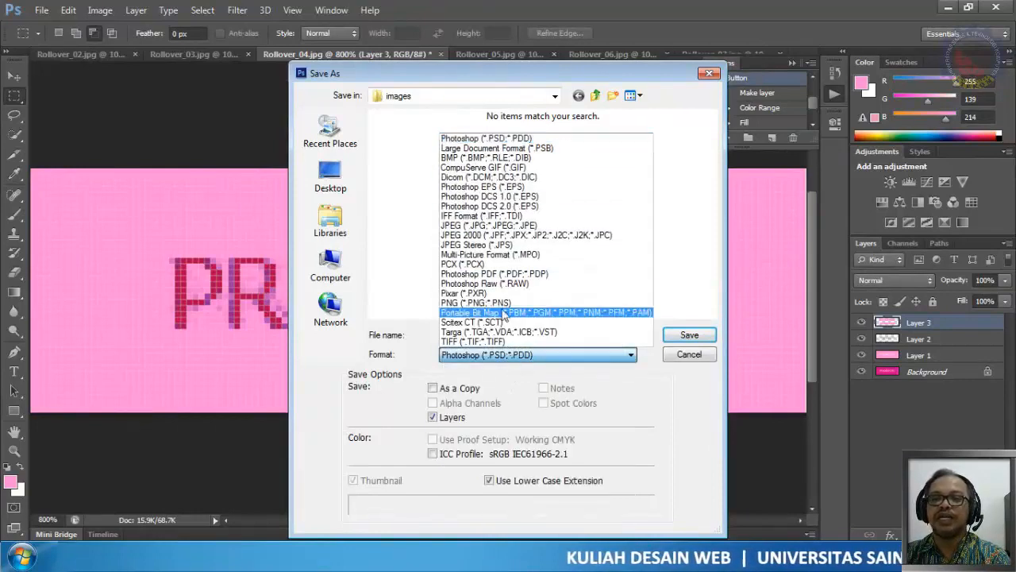
click(505, 227)
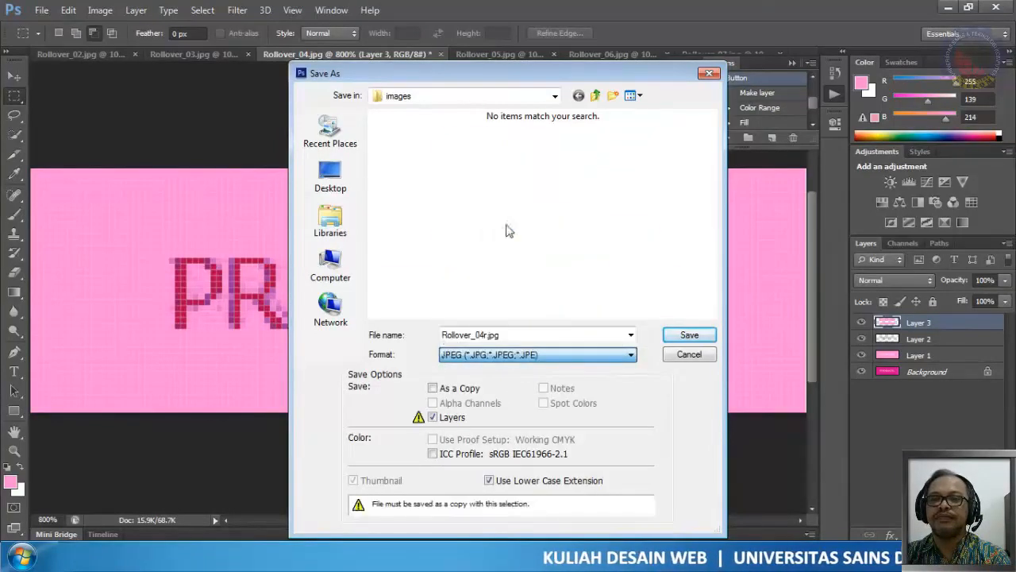
Step: Save the JPEG over the existing Rollover_04r.jpg with quality 12 (Maximum) and the Baseline ("Standard") option
click(679, 336)
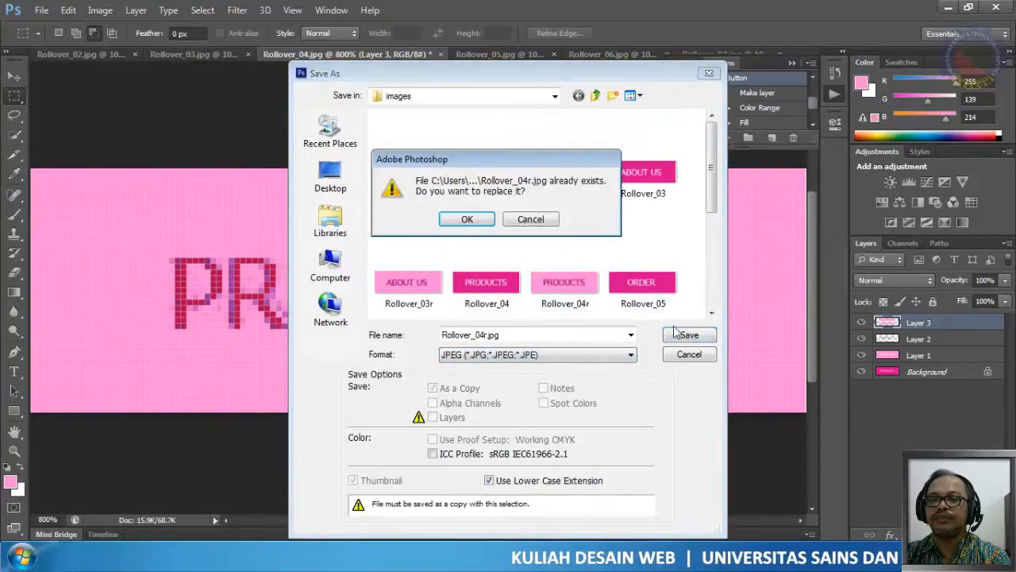
click(485, 223)
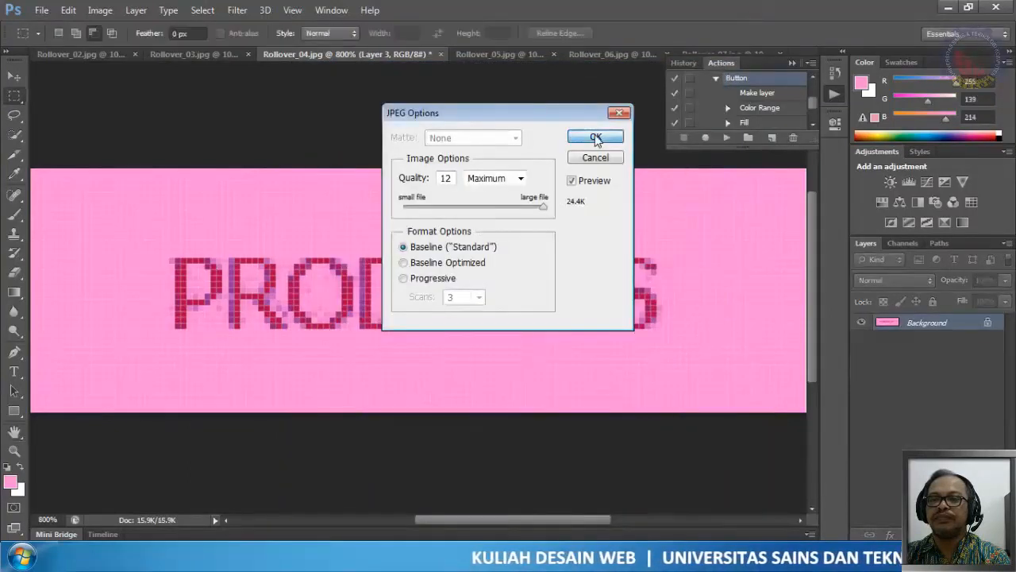
click(595, 138)
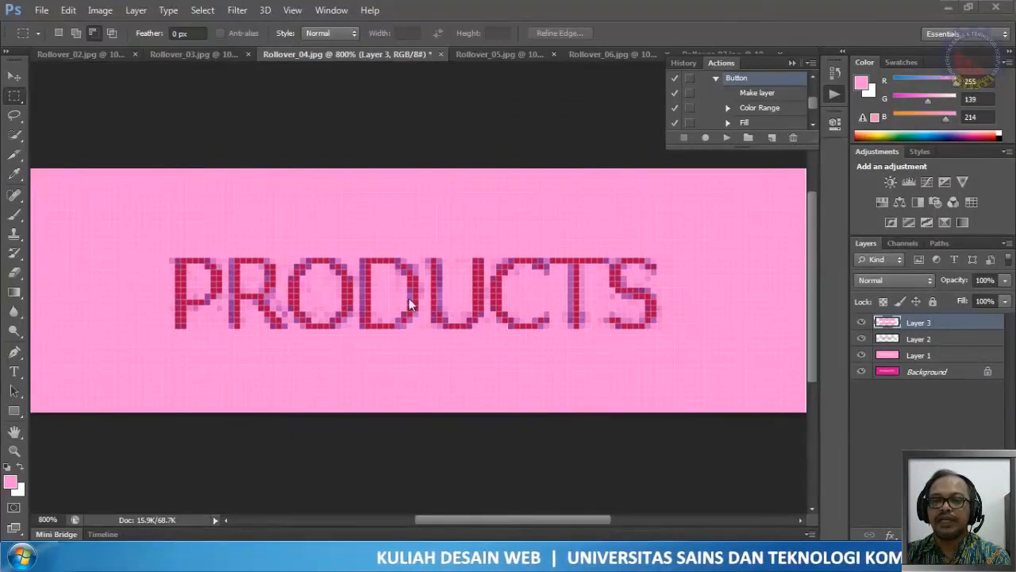
Step: Switch to Rollover.html in Dreamweaver and place the cursor in the large content cell below the menu buttons
key(alt+Tab)
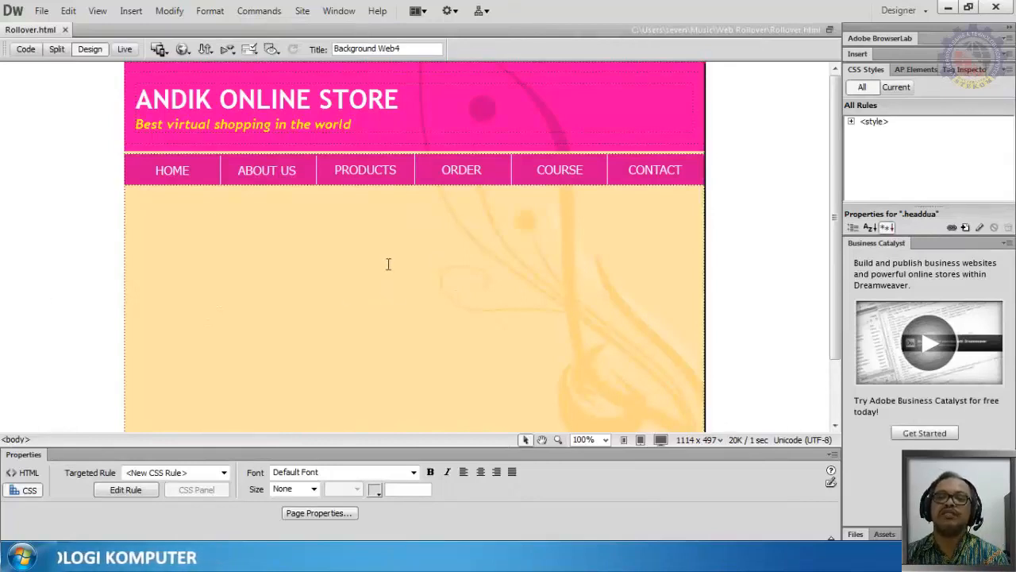
click(424, 290)
scroll(423, 291, down, 2)
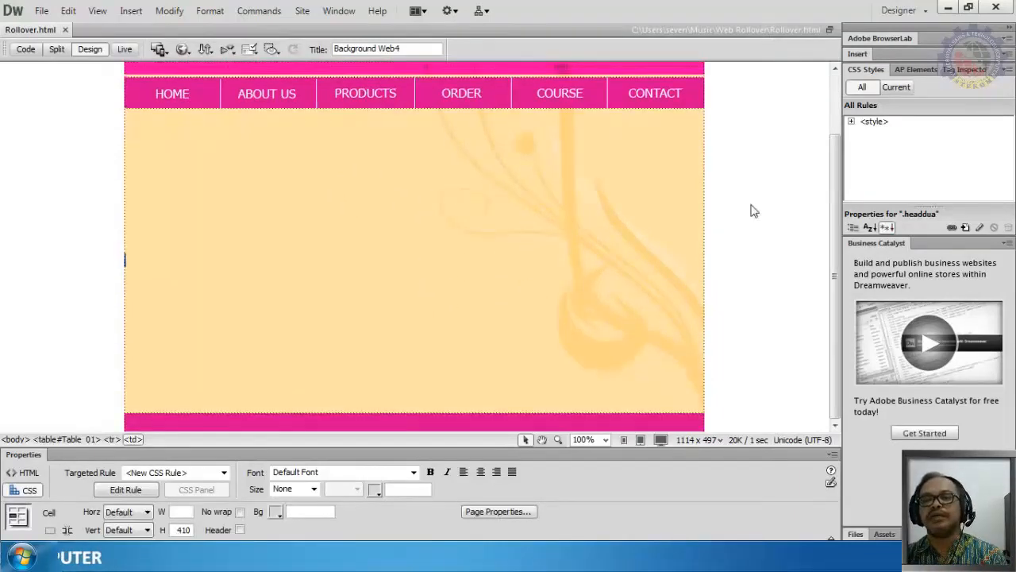
scroll(154, 175, up, 1)
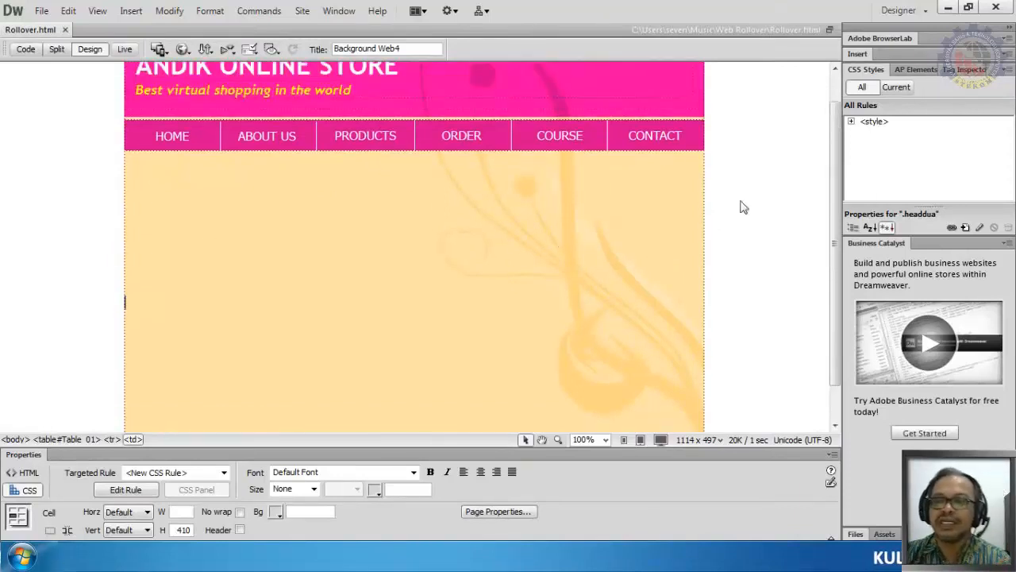
Step: Show the content cell's browser-specific attributes, view the image files offered for its background, and close the file chooser
click(975, 72)
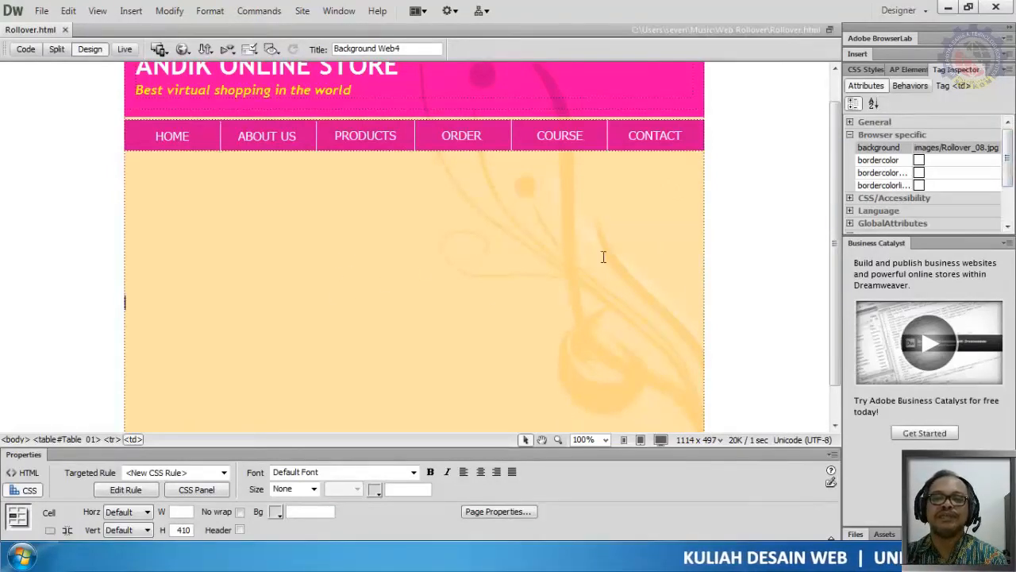
click(950, 148)
click(995, 148)
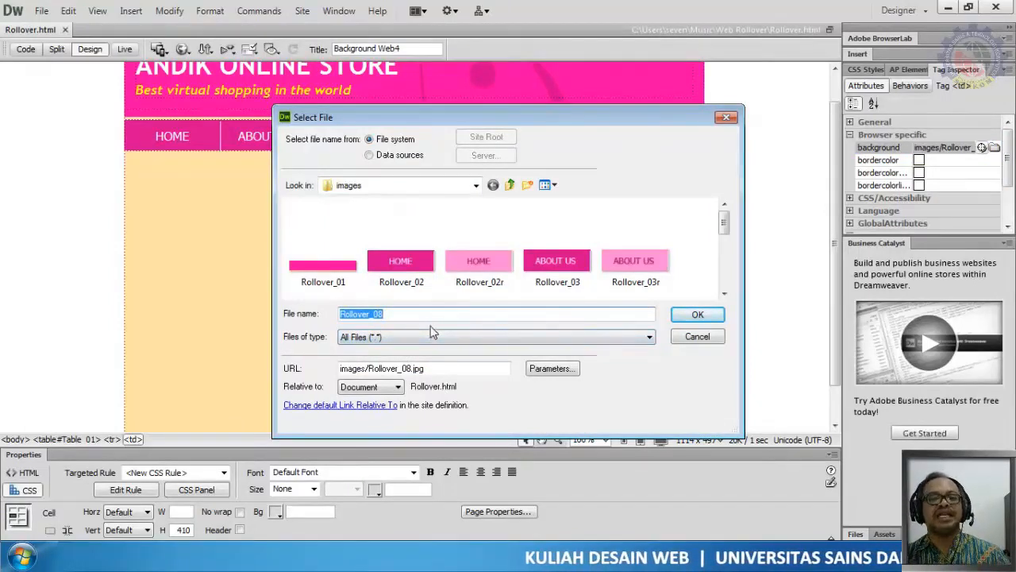
click(699, 337)
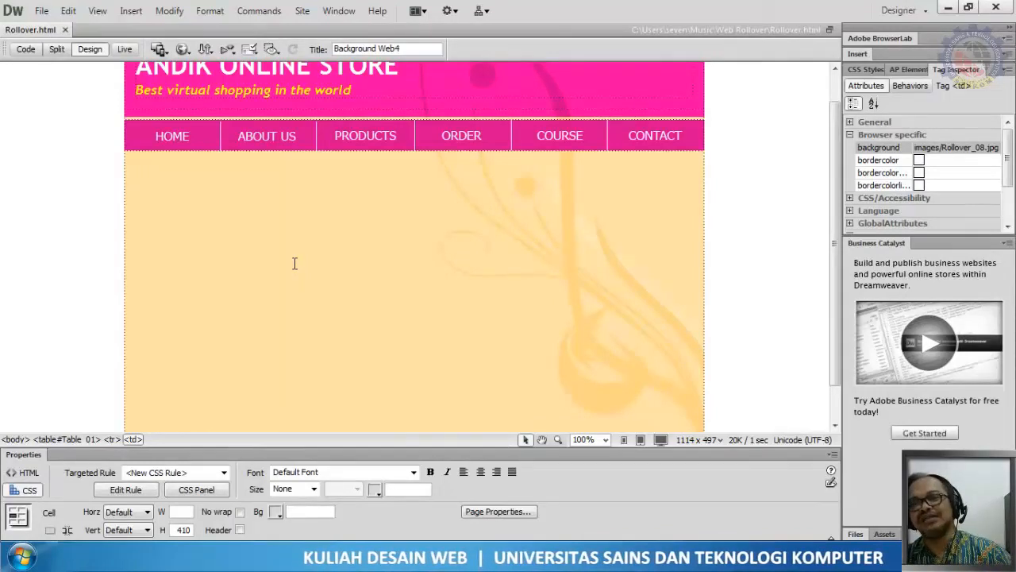
Step: Reopen the file chooser for the cell's background, check the available file types, cancel it and return to the content cell
click(983, 151)
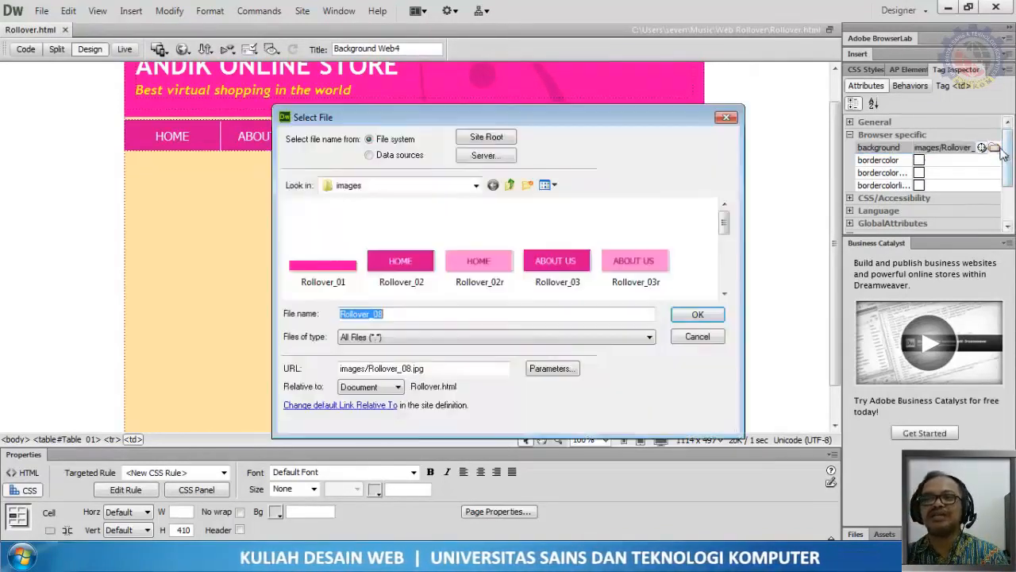
click(994, 148)
click(436, 336)
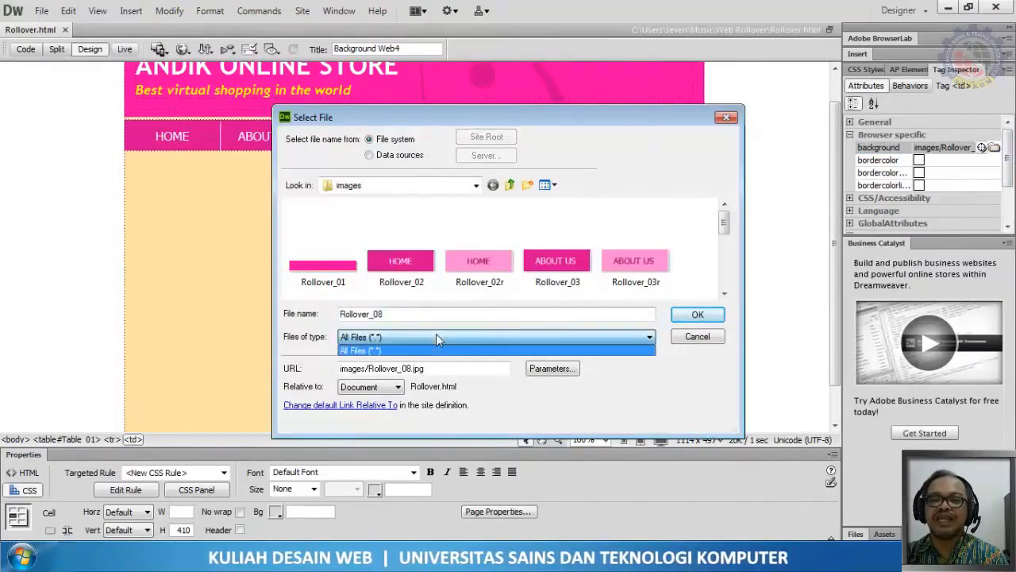
click(435, 337)
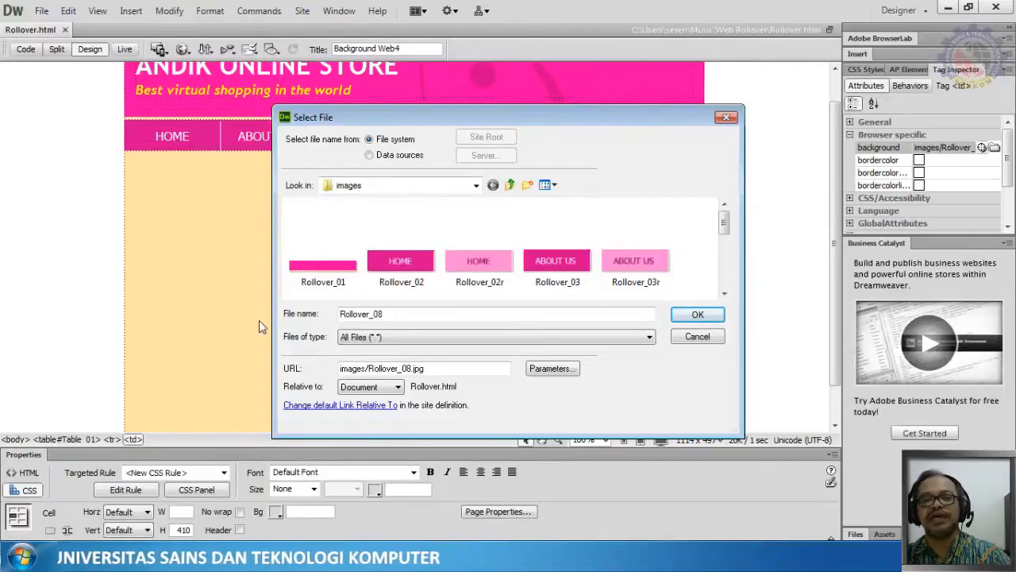
click(715, 342)
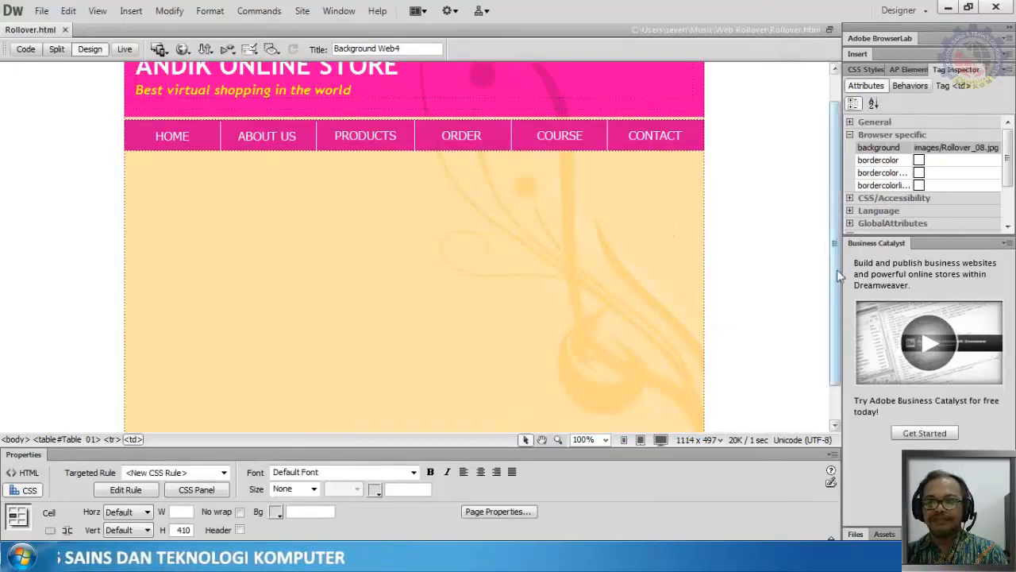
scroll(836, 275, up, 1)
click(168, 304)
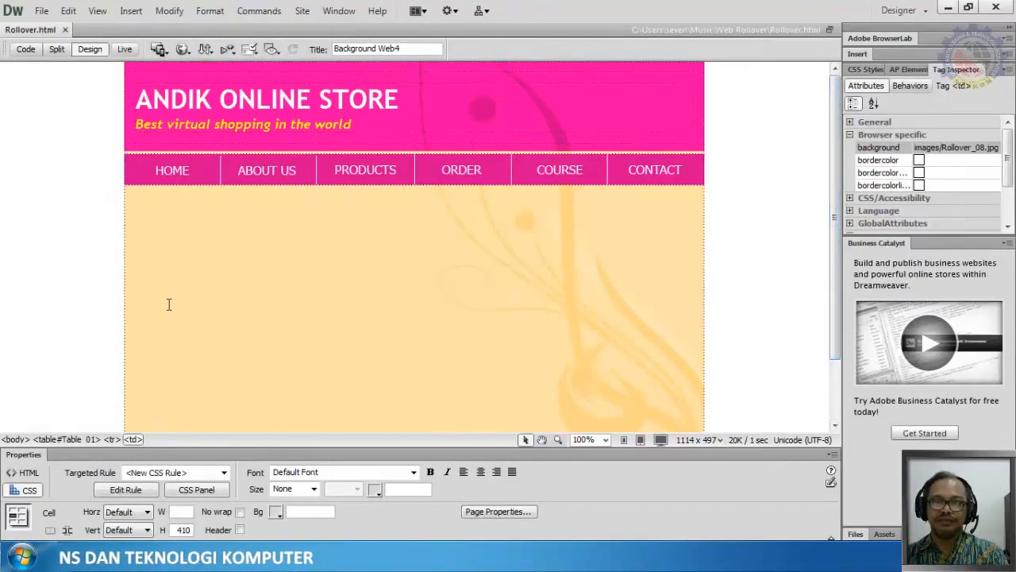